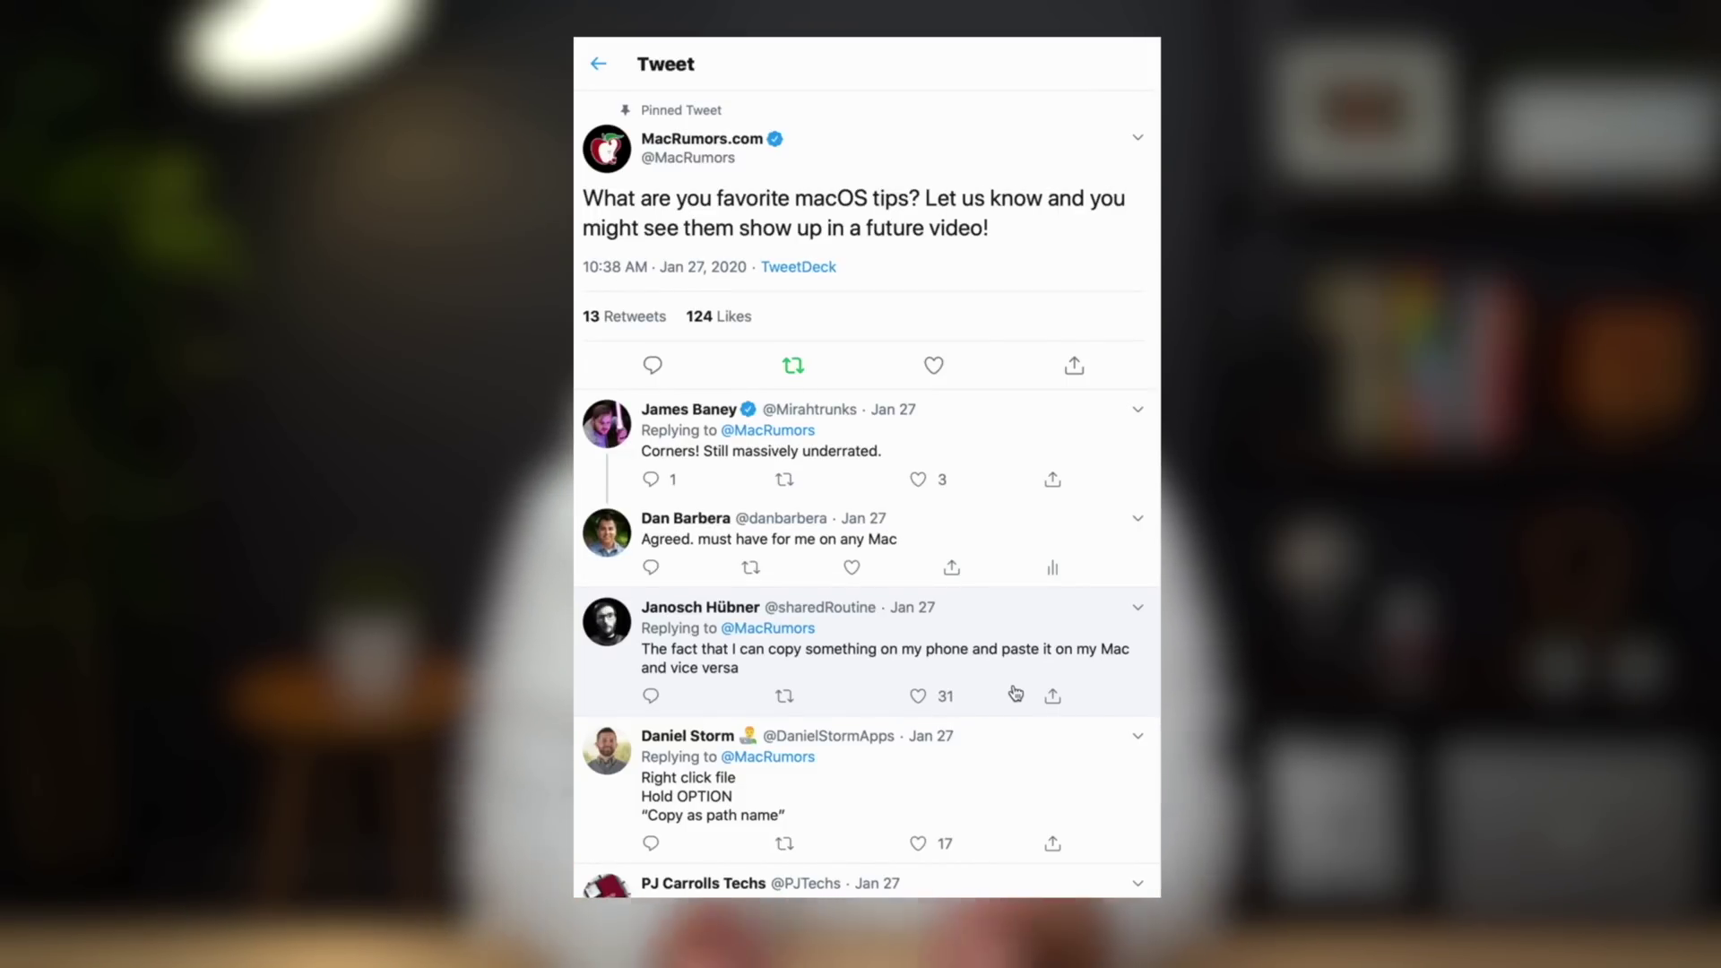
Step: Scroll further down the replies to the MacRumors macOS tips tweet
scroll(1015, 693, "down", 5)
scroll(1015, 693, "down", 7)
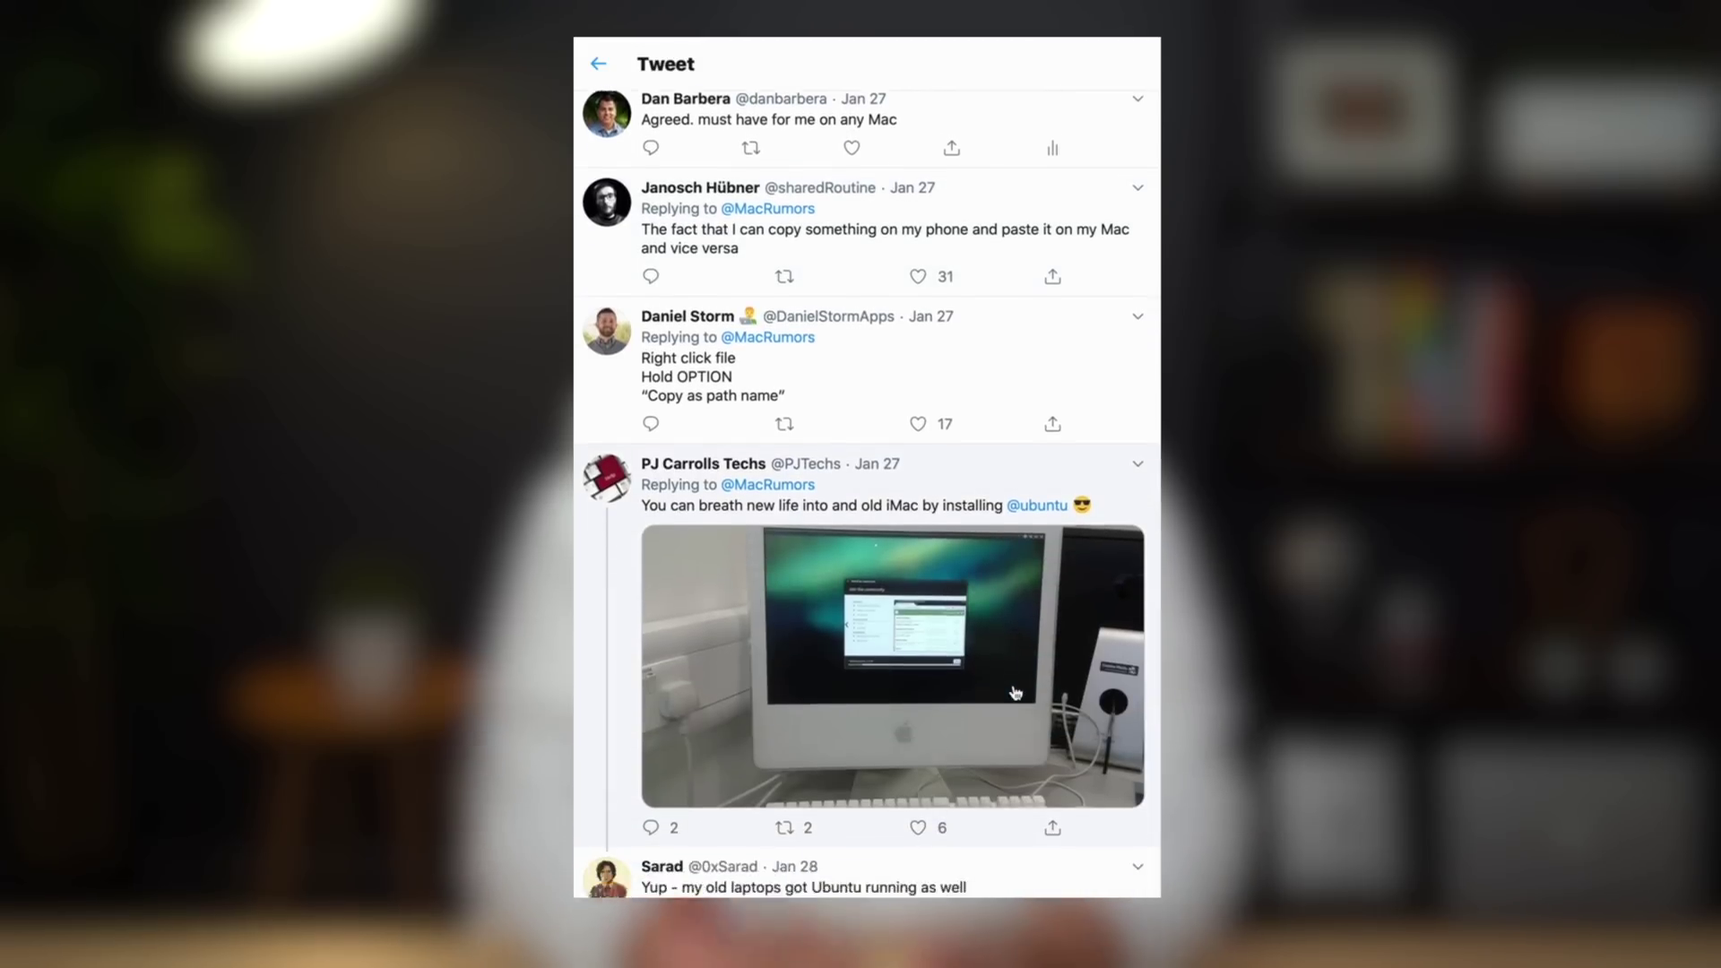
scroll(1016, 693, "down", 15)
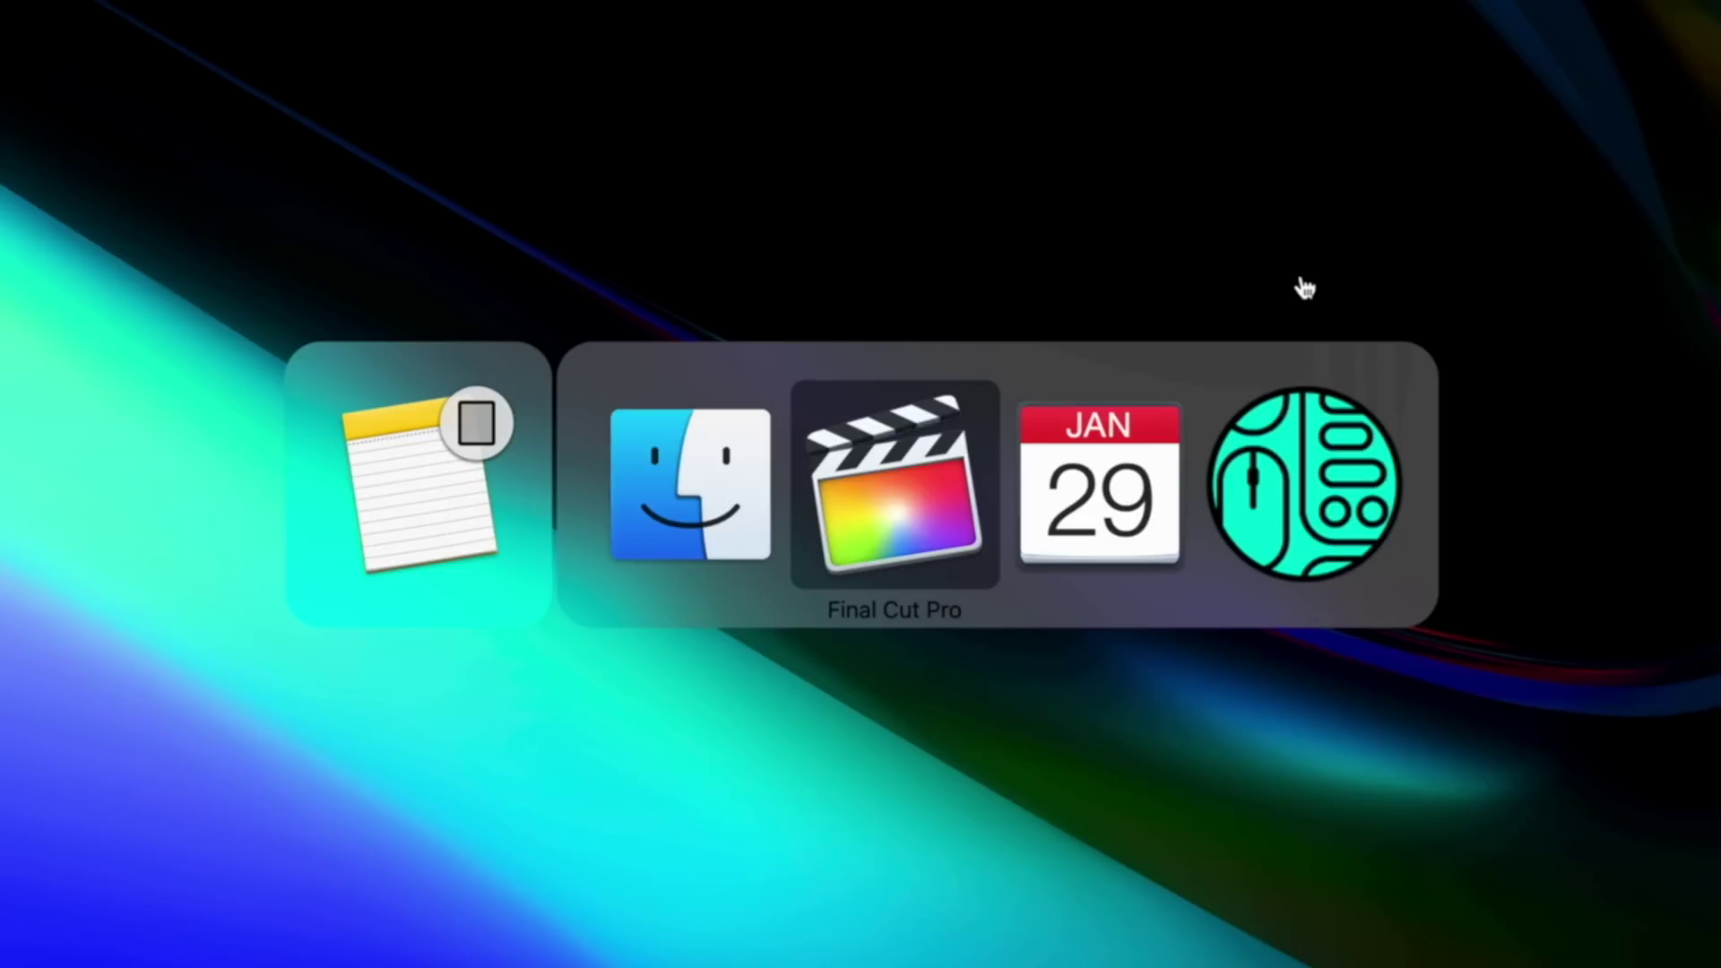
Step: Cycle through the running apps with Command-Tab and open a new Finder window of the Desktop
key("super+Tab")
key("super+Tab")
key("super+Tab")
key("super+Tab")
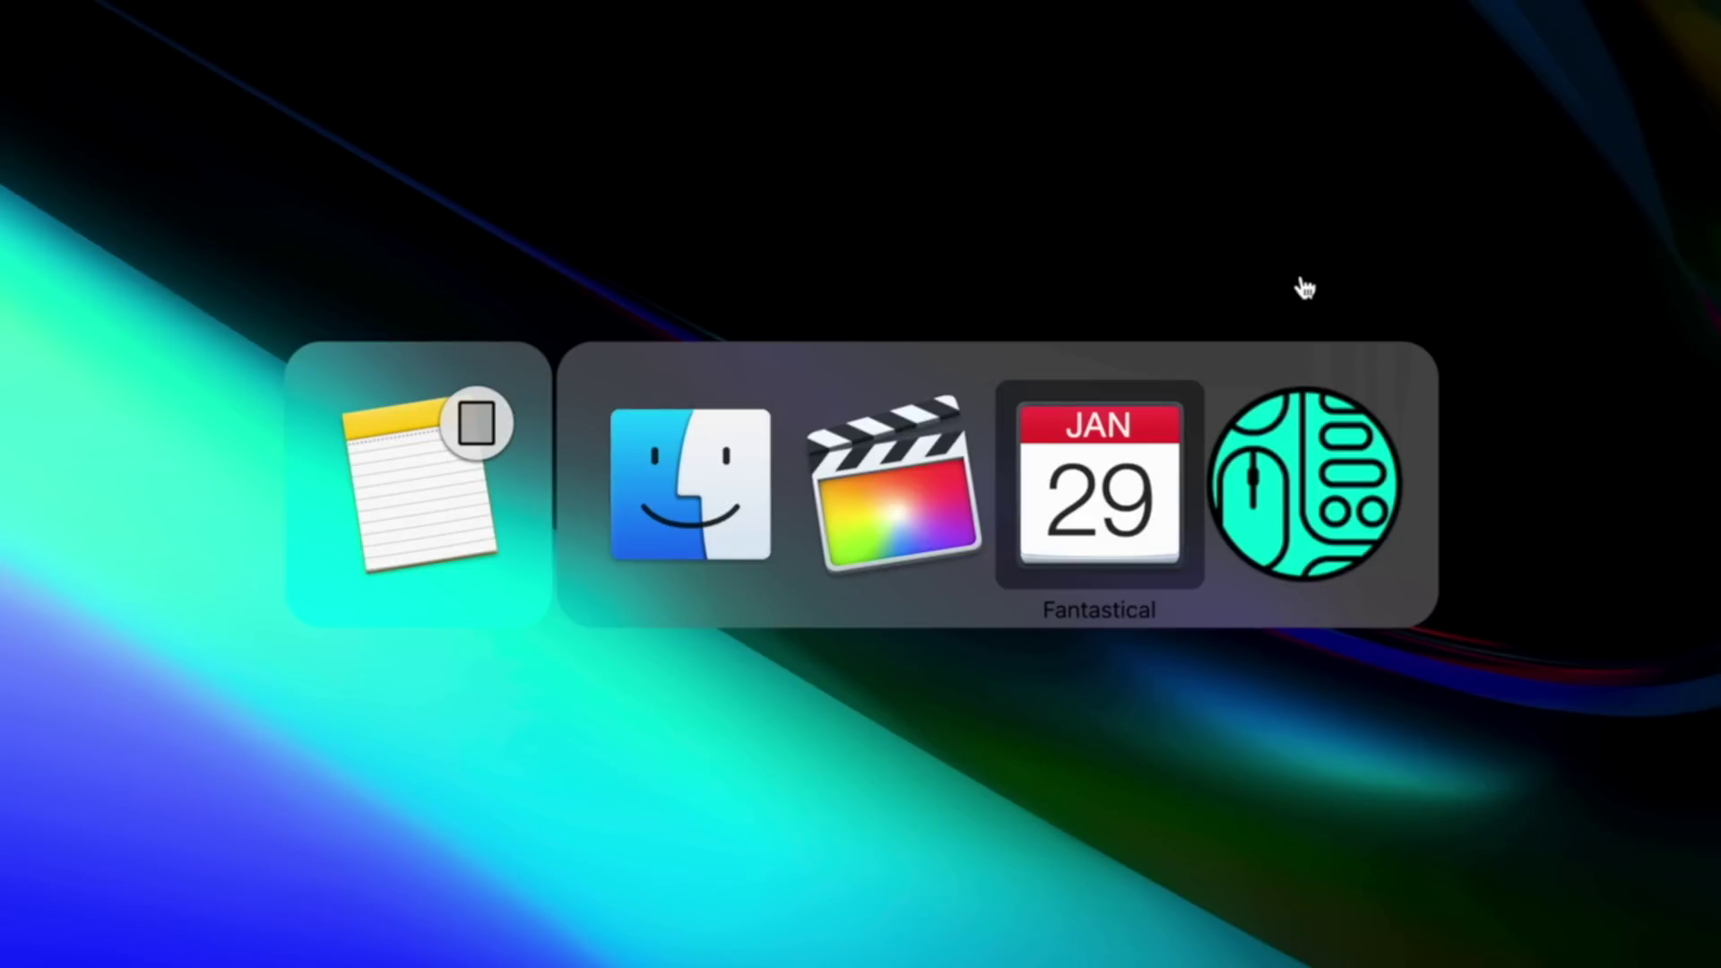
key("super+Tab")
key("super+Tab")
key("super+Tab")
key("super+Tab")
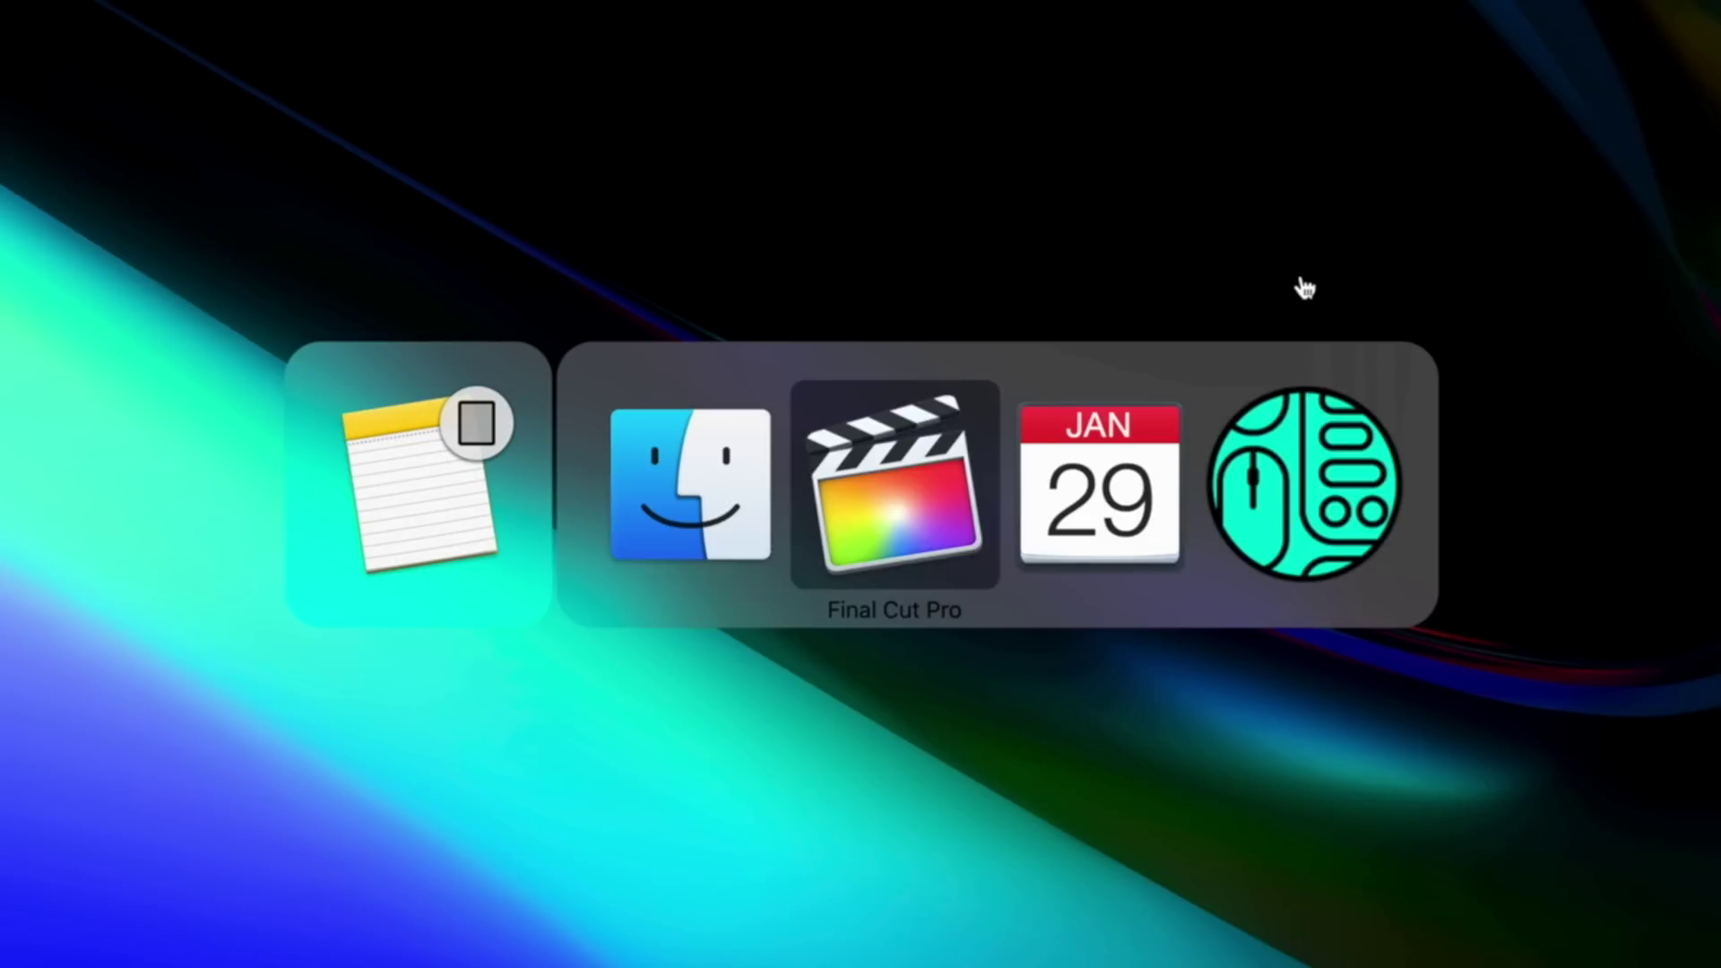
key("super+Tab")
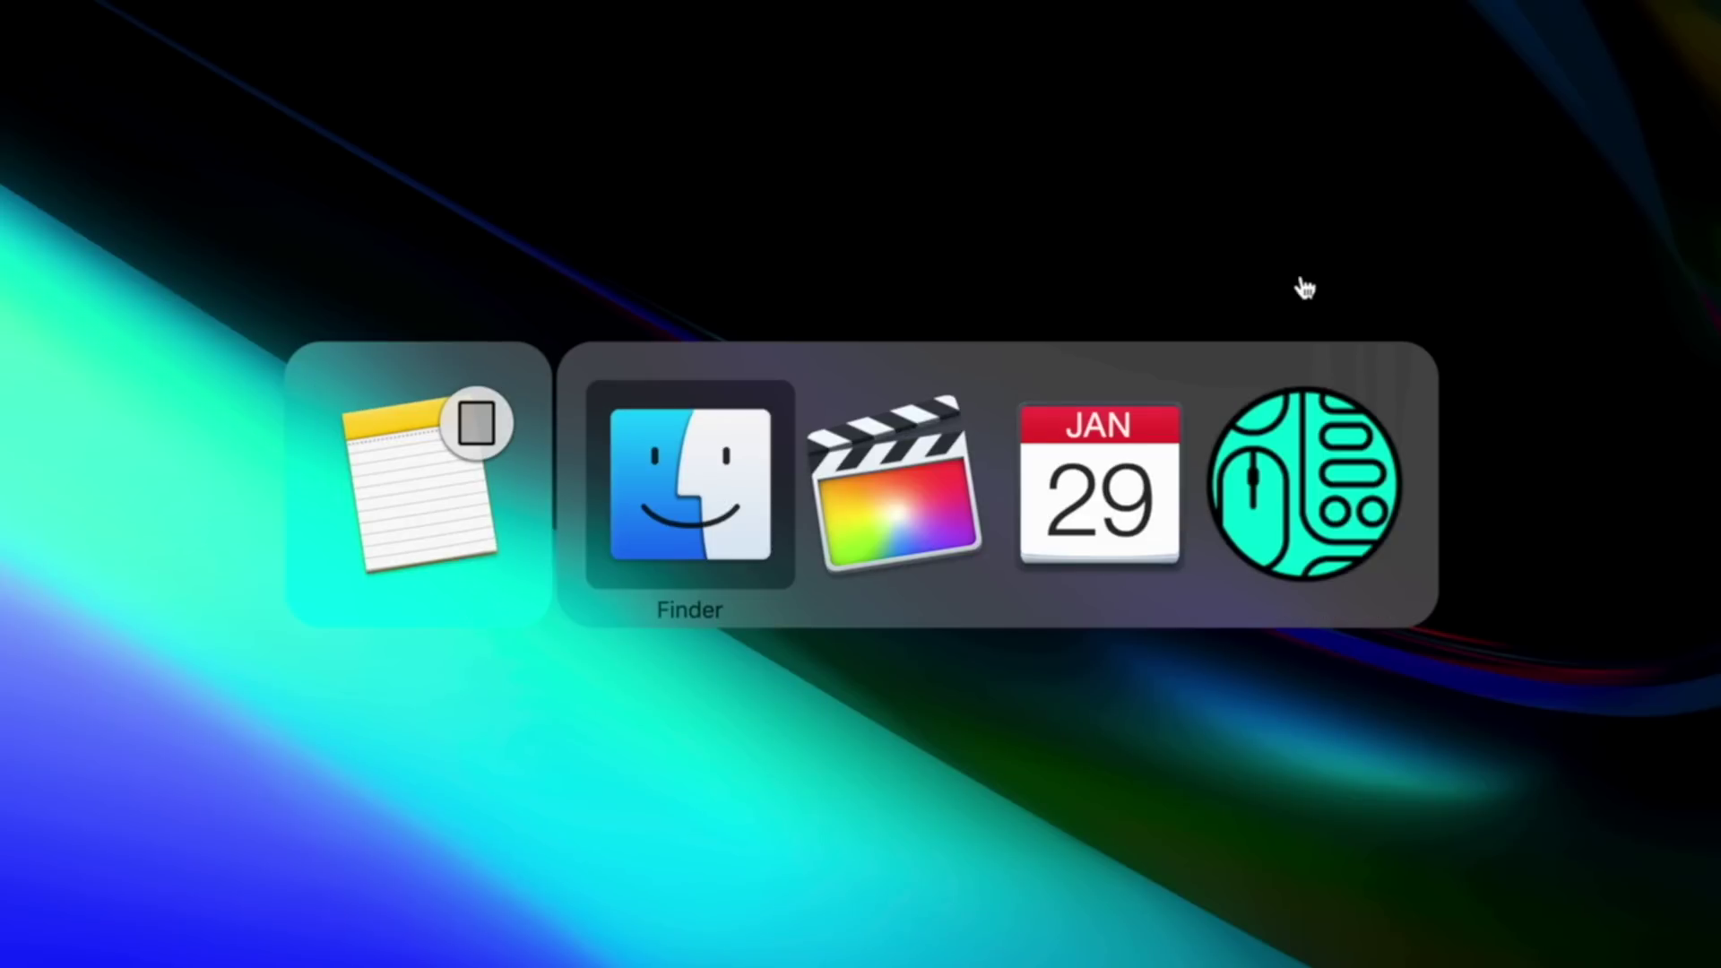
key("super+Tab")
key("super+Tab")
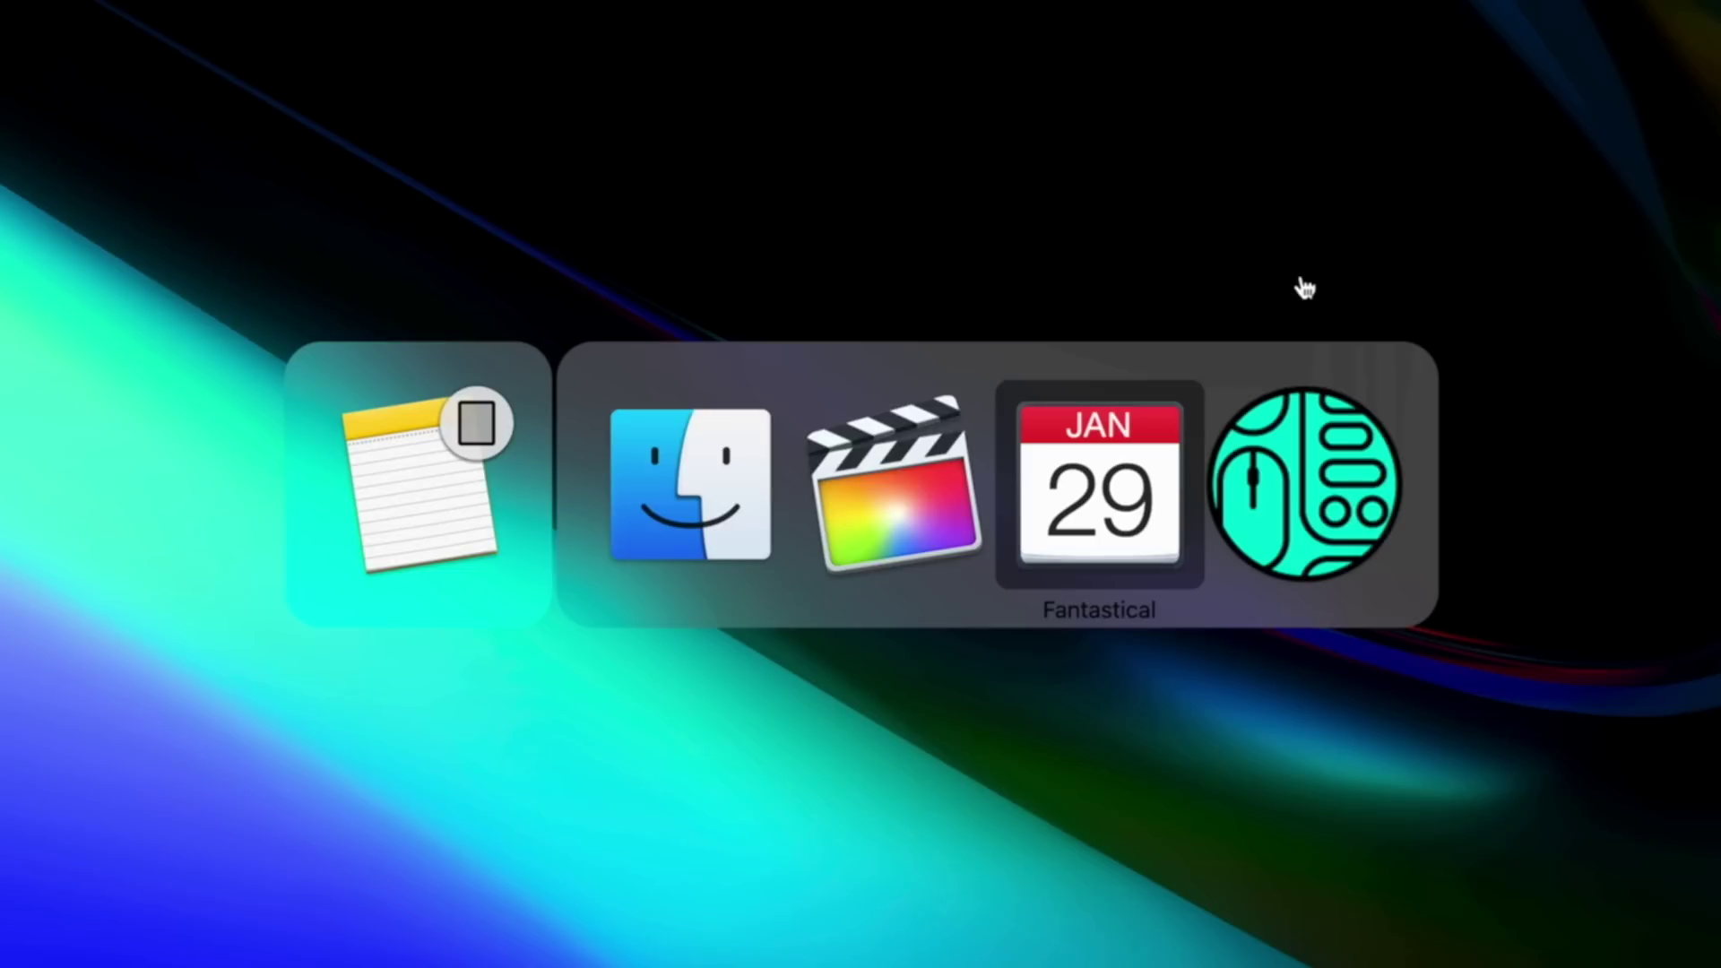
key("super+Tab")
key("super+Tab")
key("super+Tab")
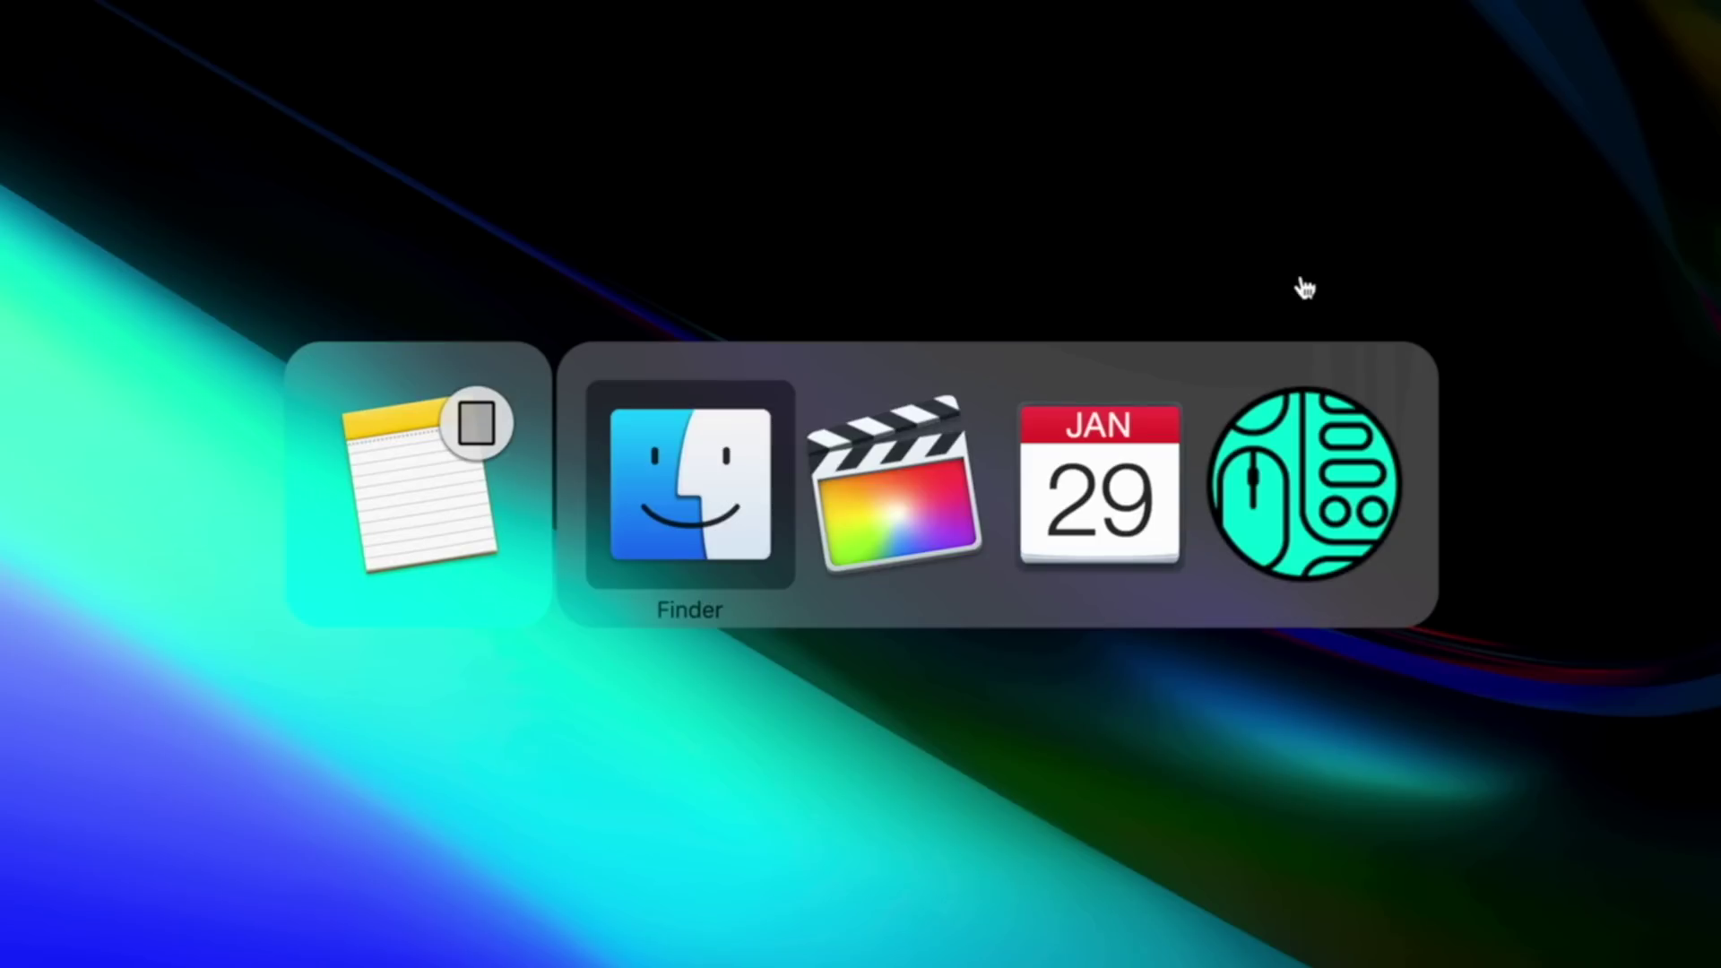
key("super+Tab")
key("super+Tab")
key("super+Tab")
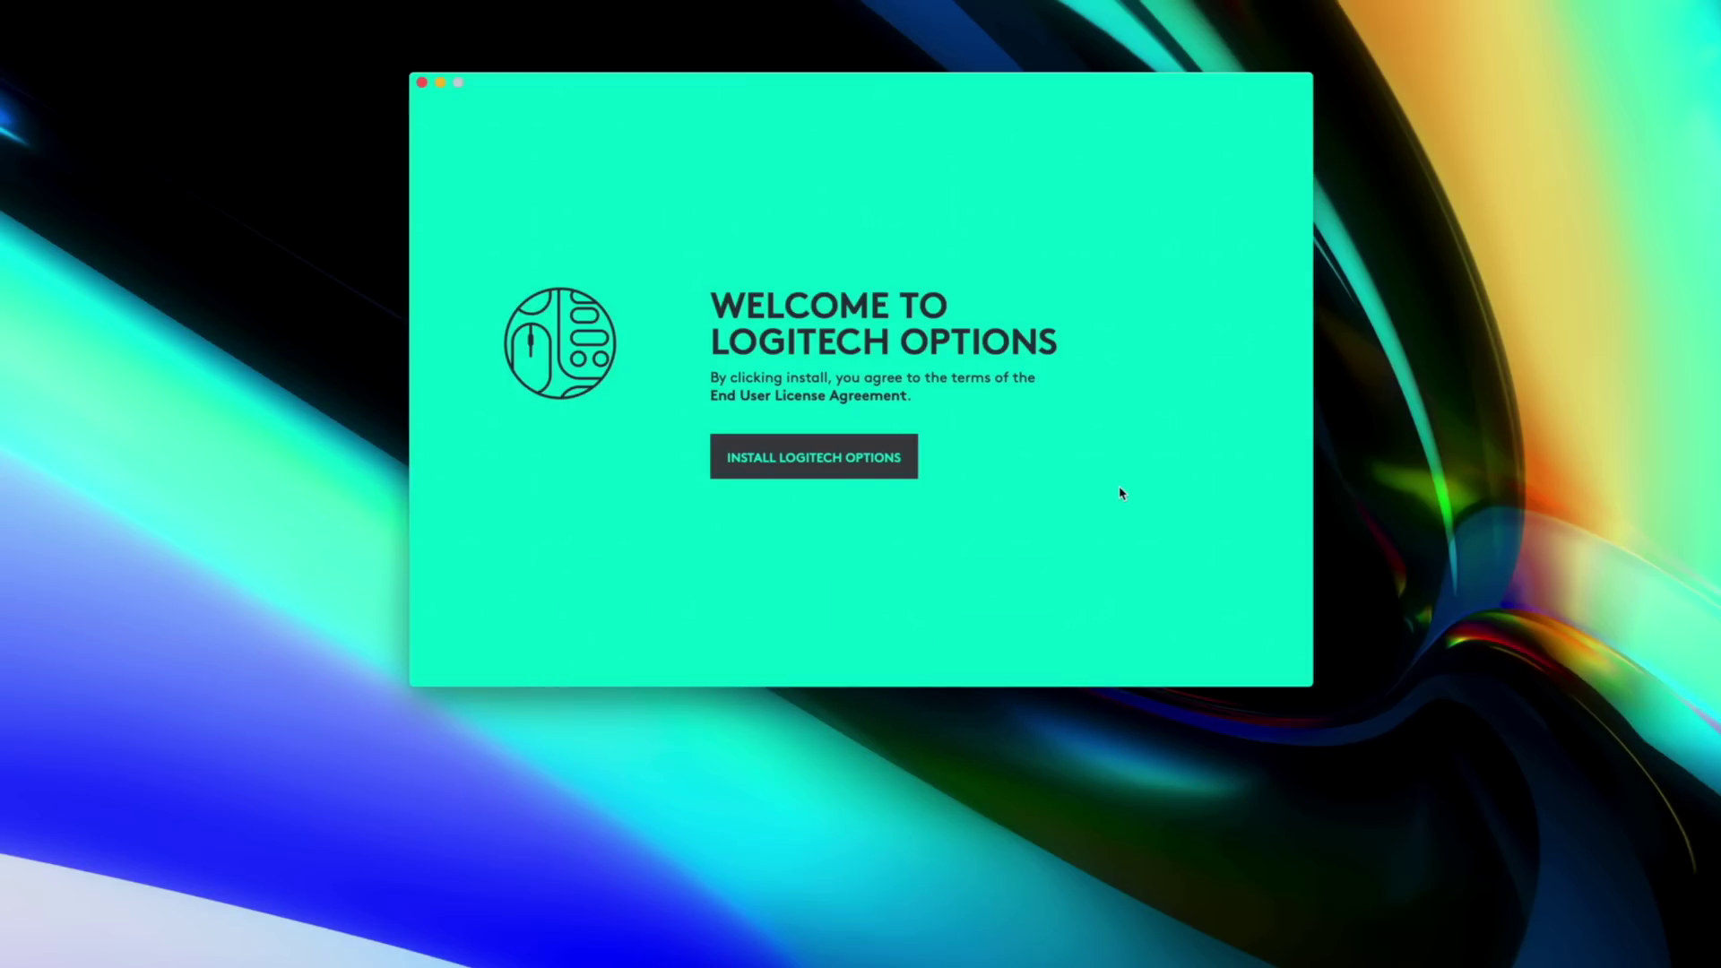
key("super+Tab")
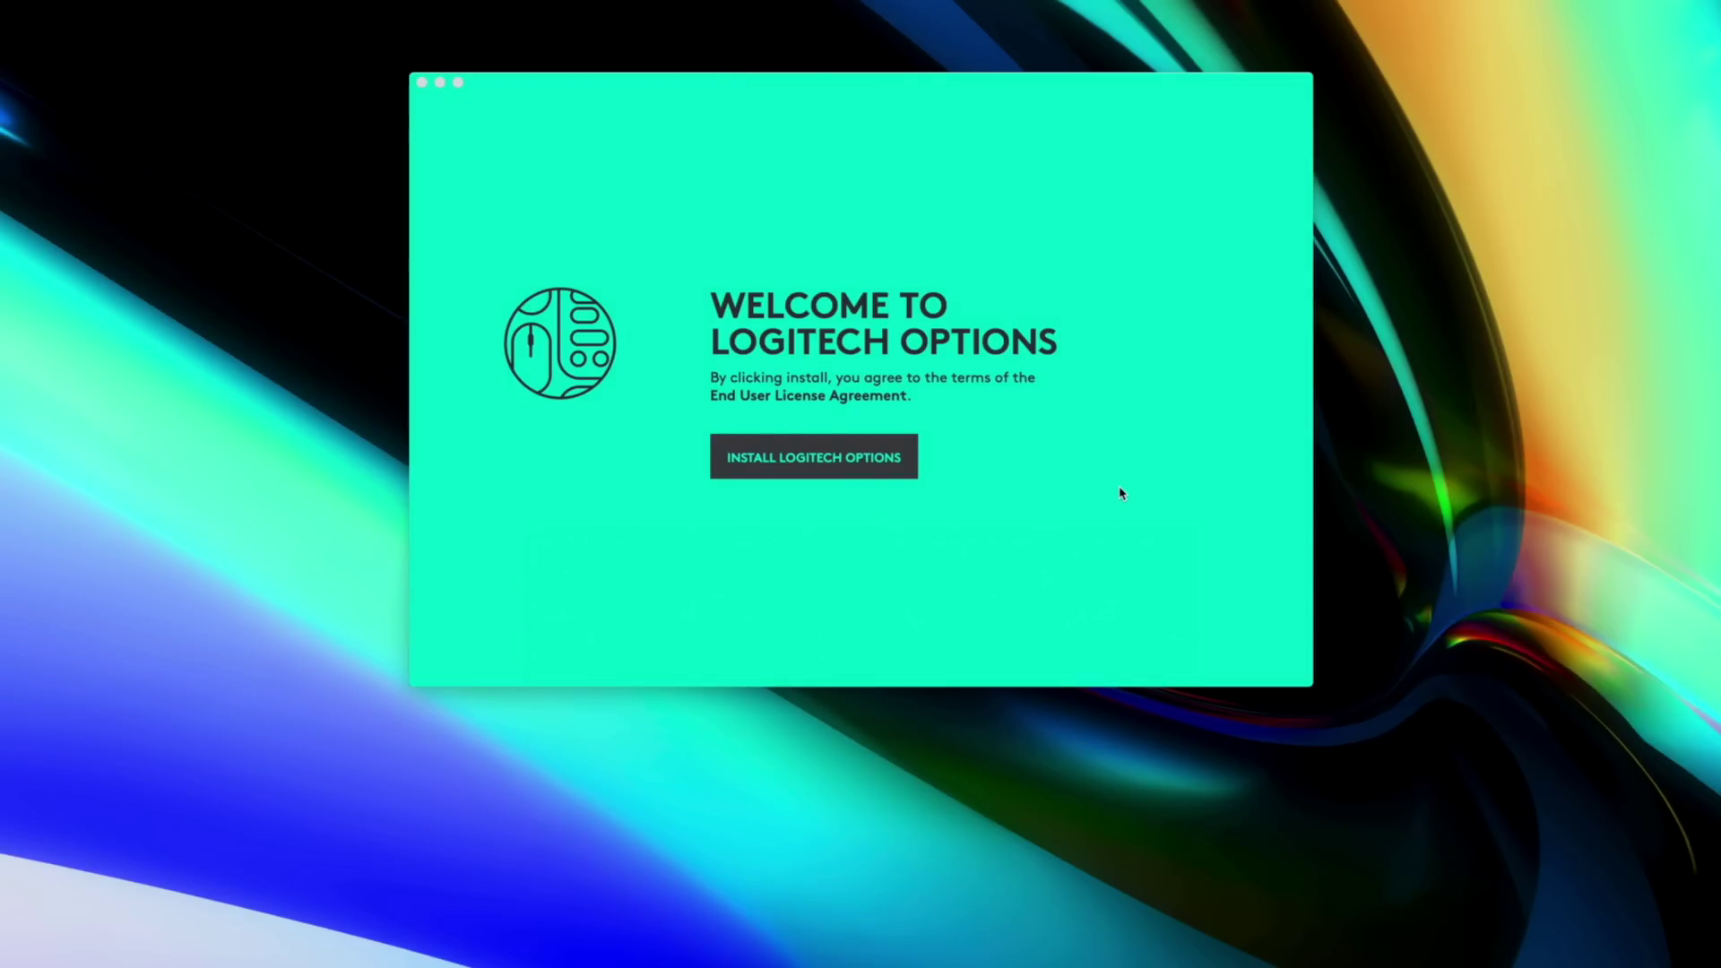
key("super+n")
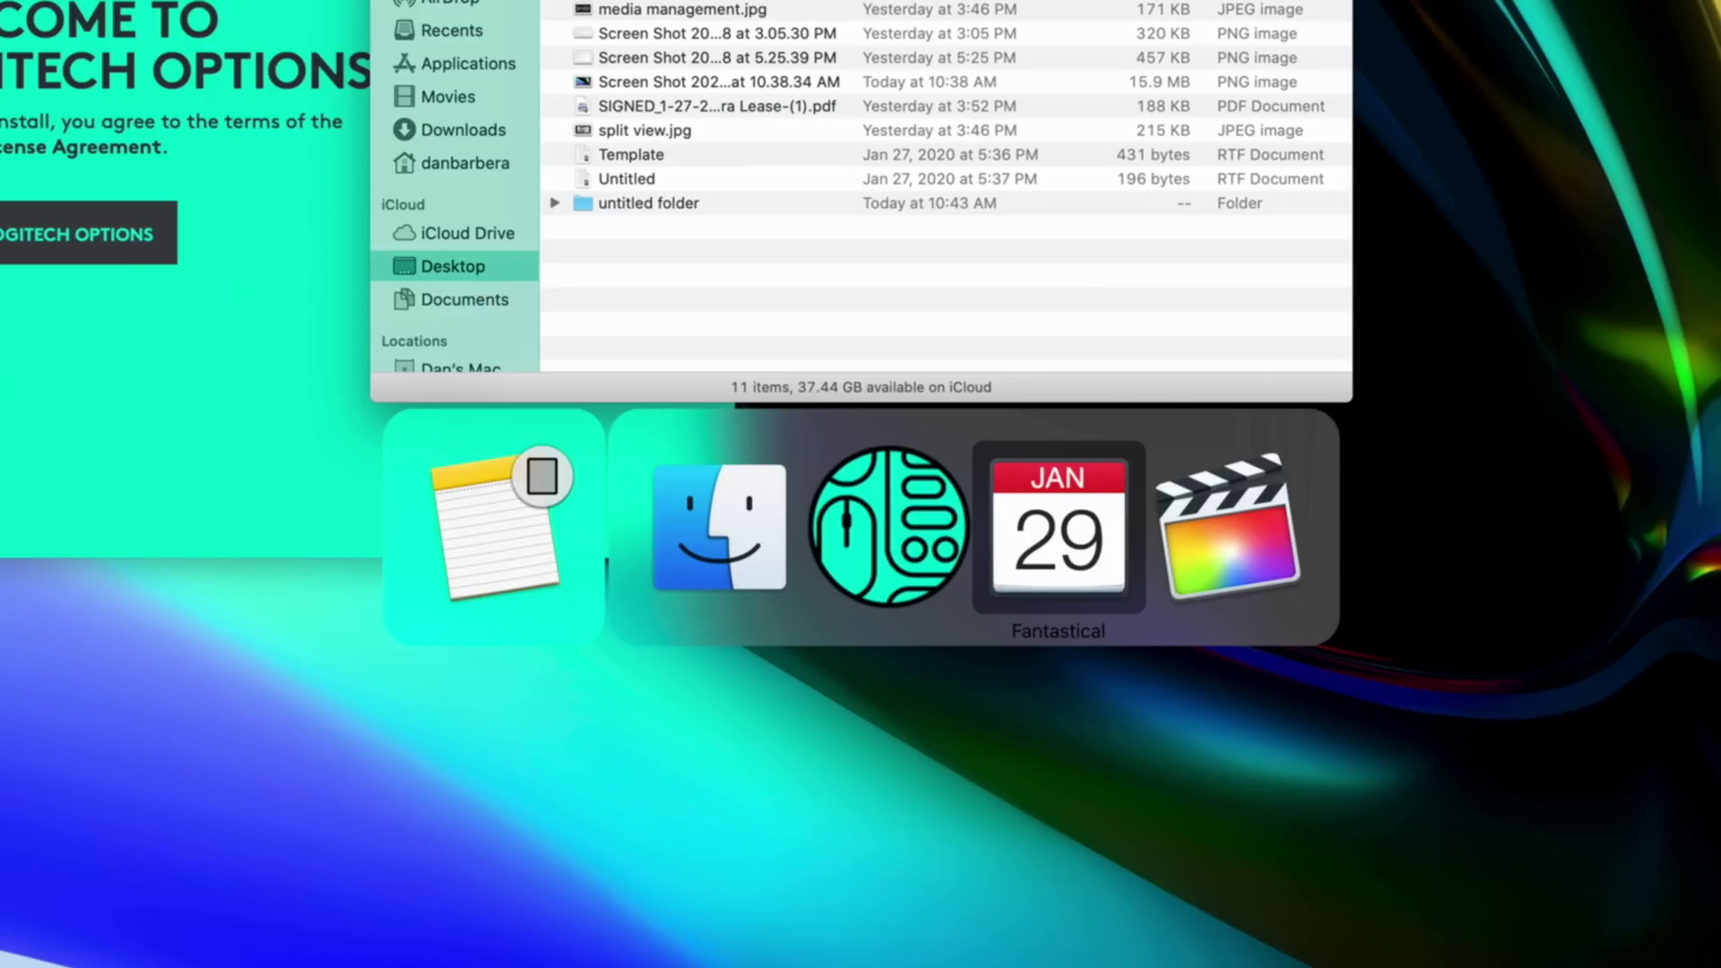
Step: Quit Fantastical from the App Switcher, leaving Notes, Finder, Logitech Options and Final Cut Pro
key("super+q")
key("super+Tab")
key("super+Tab")
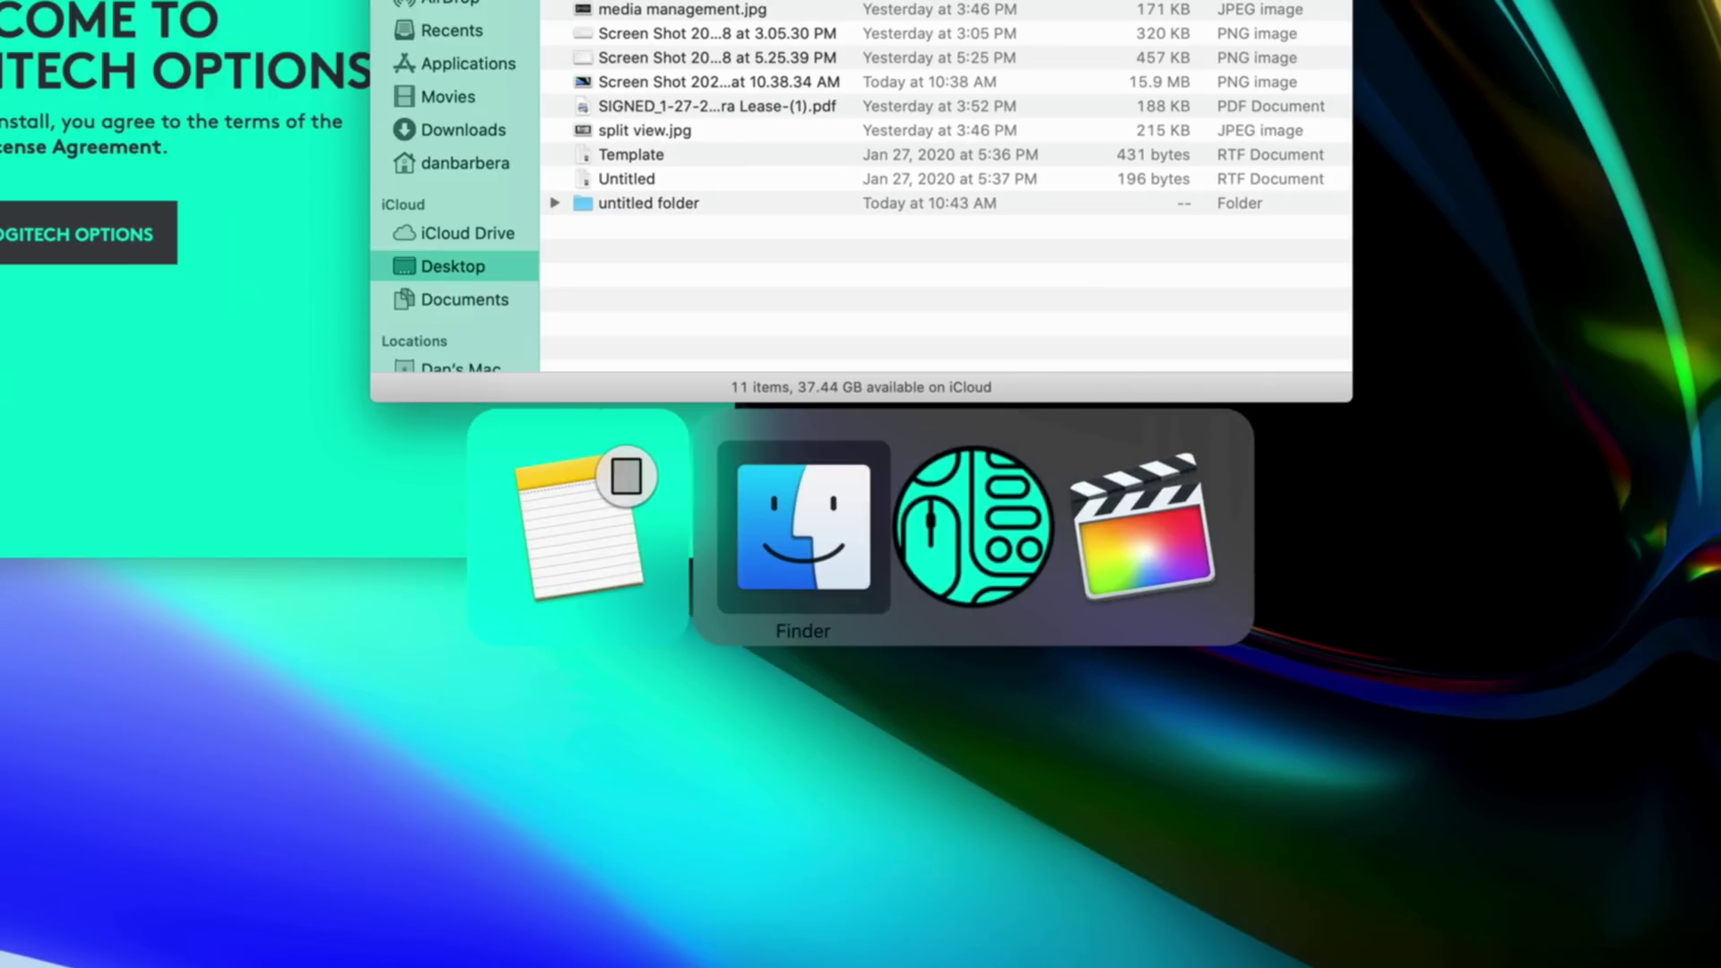
key("super+Tab")
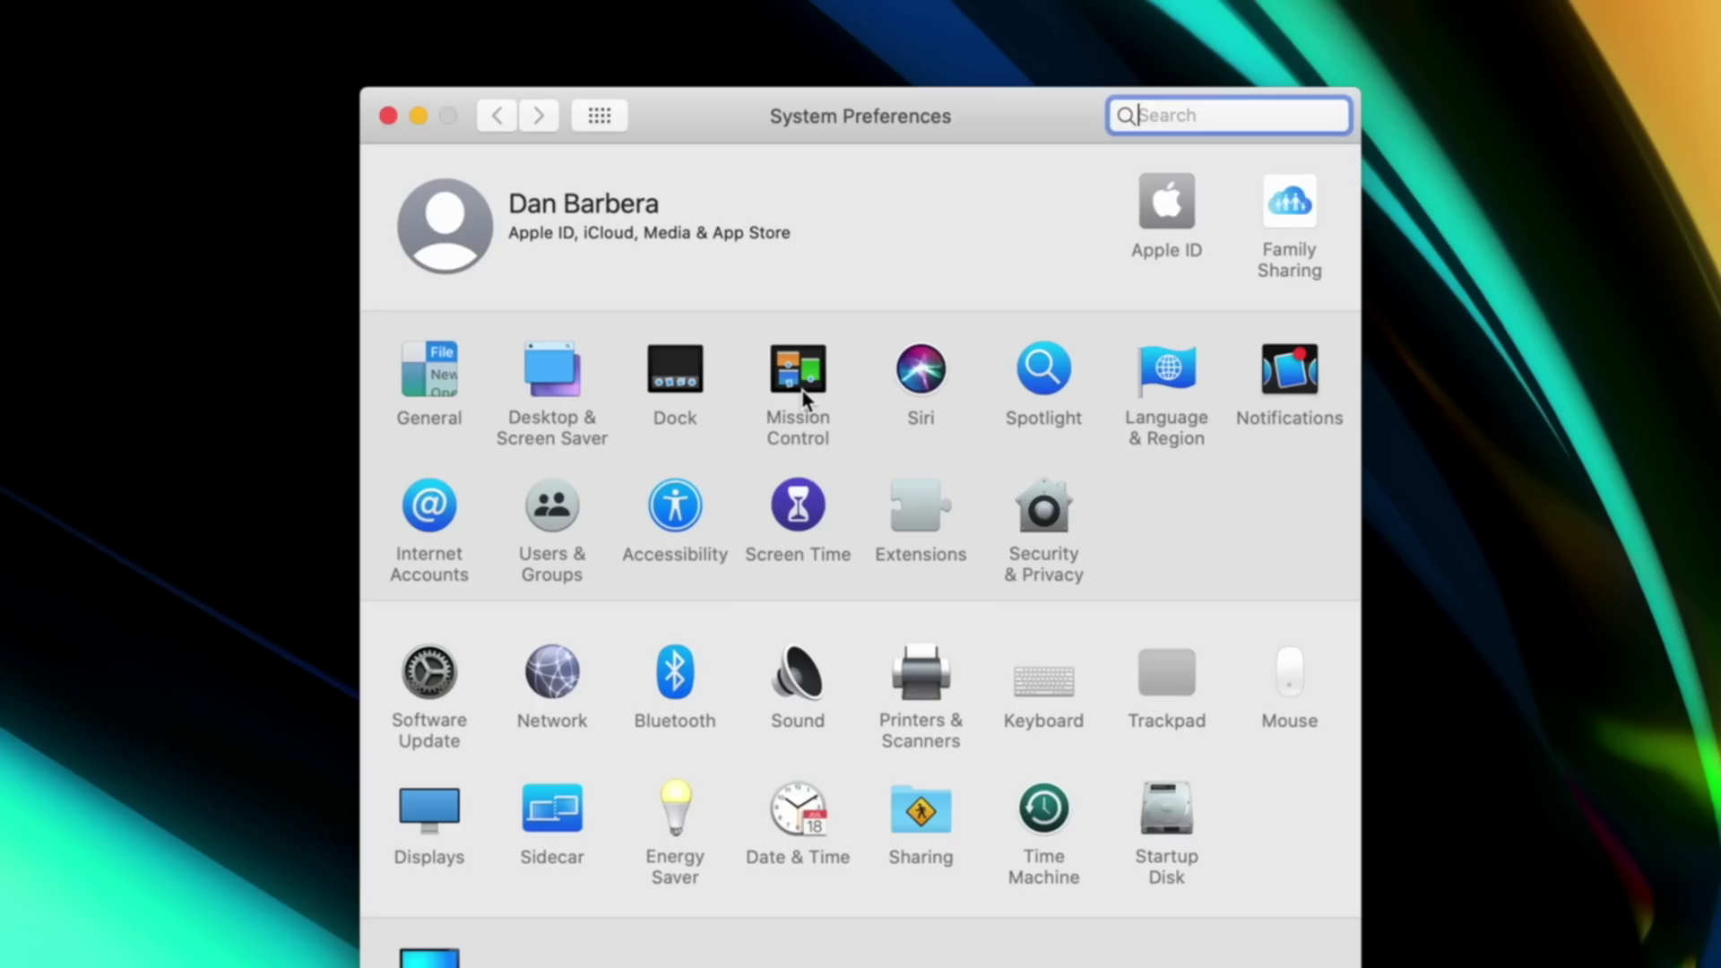
Step: In Mission Control Hot Corners, keep Mission Control top-right and assign Launchpad to bottom-left
left_click(803, 391)
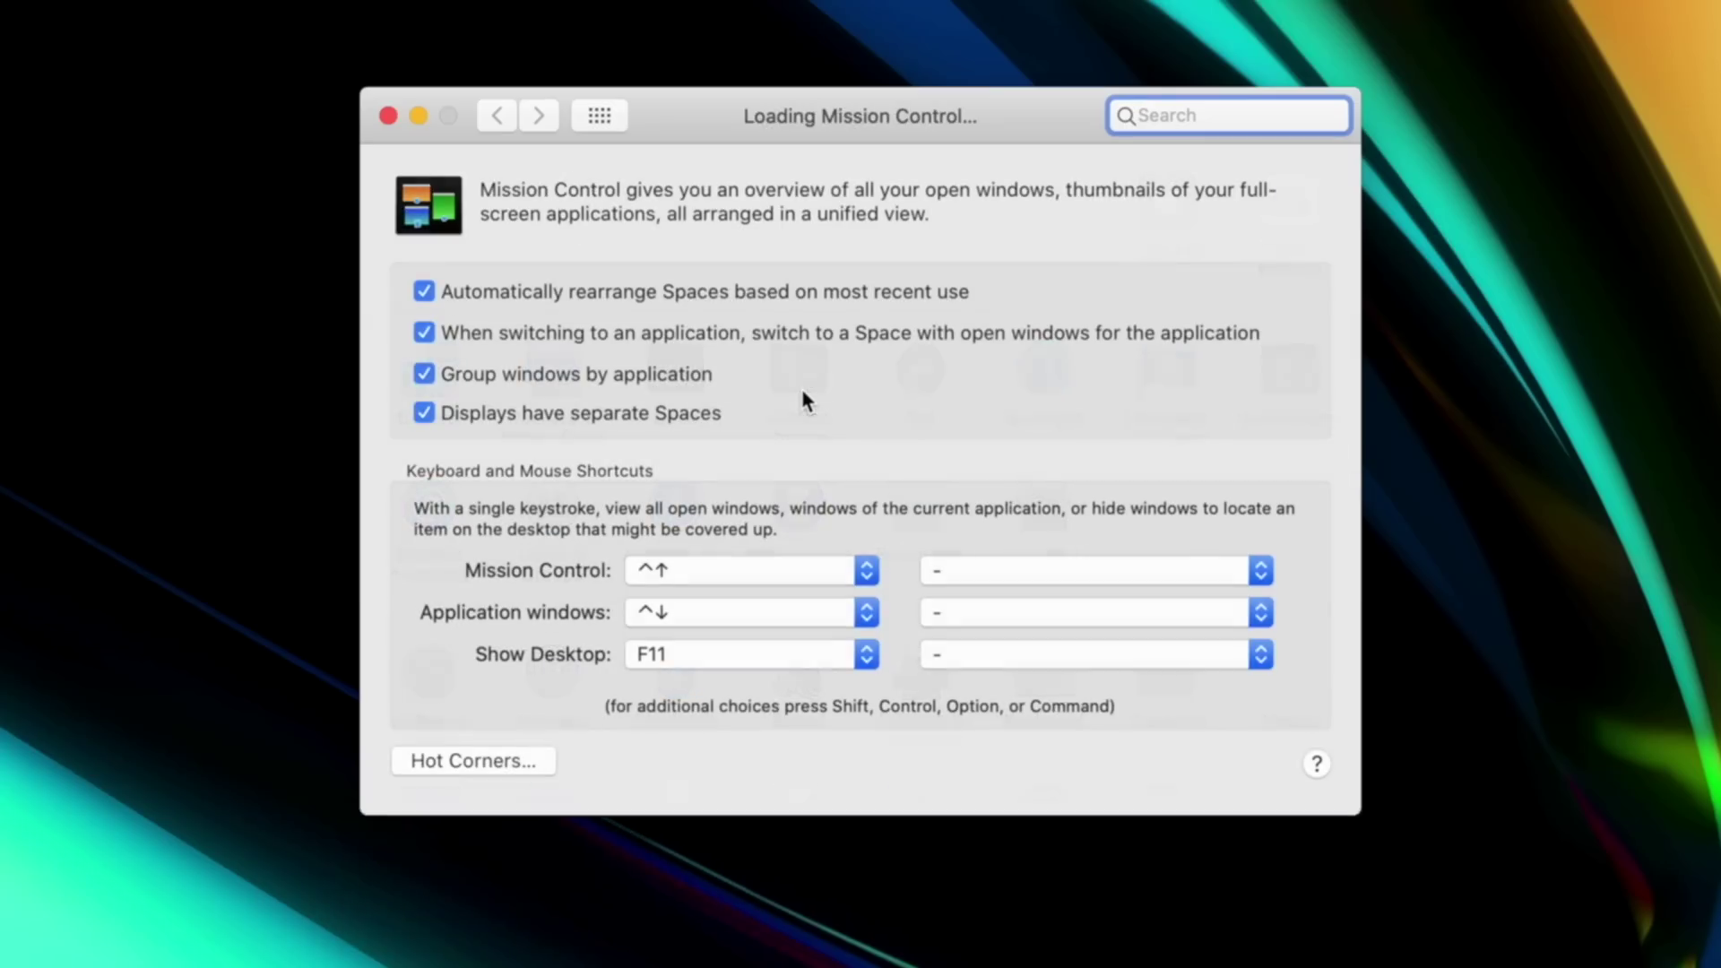
left_click(498, 760)
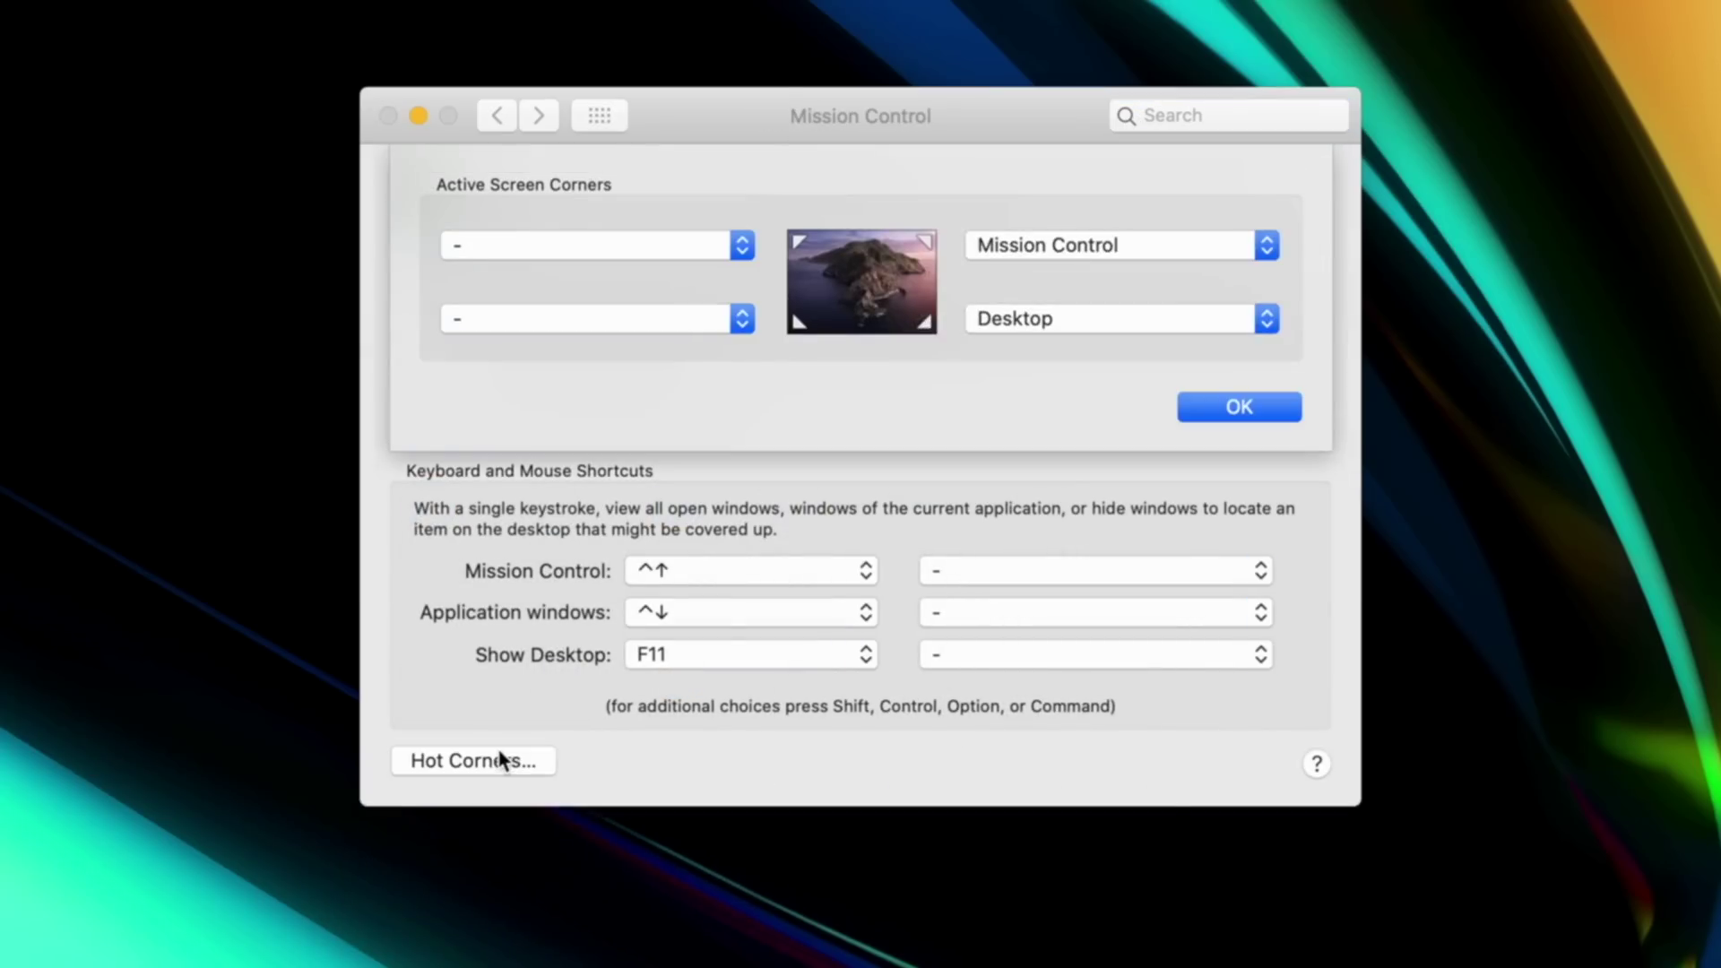
left_click(1047, 249)
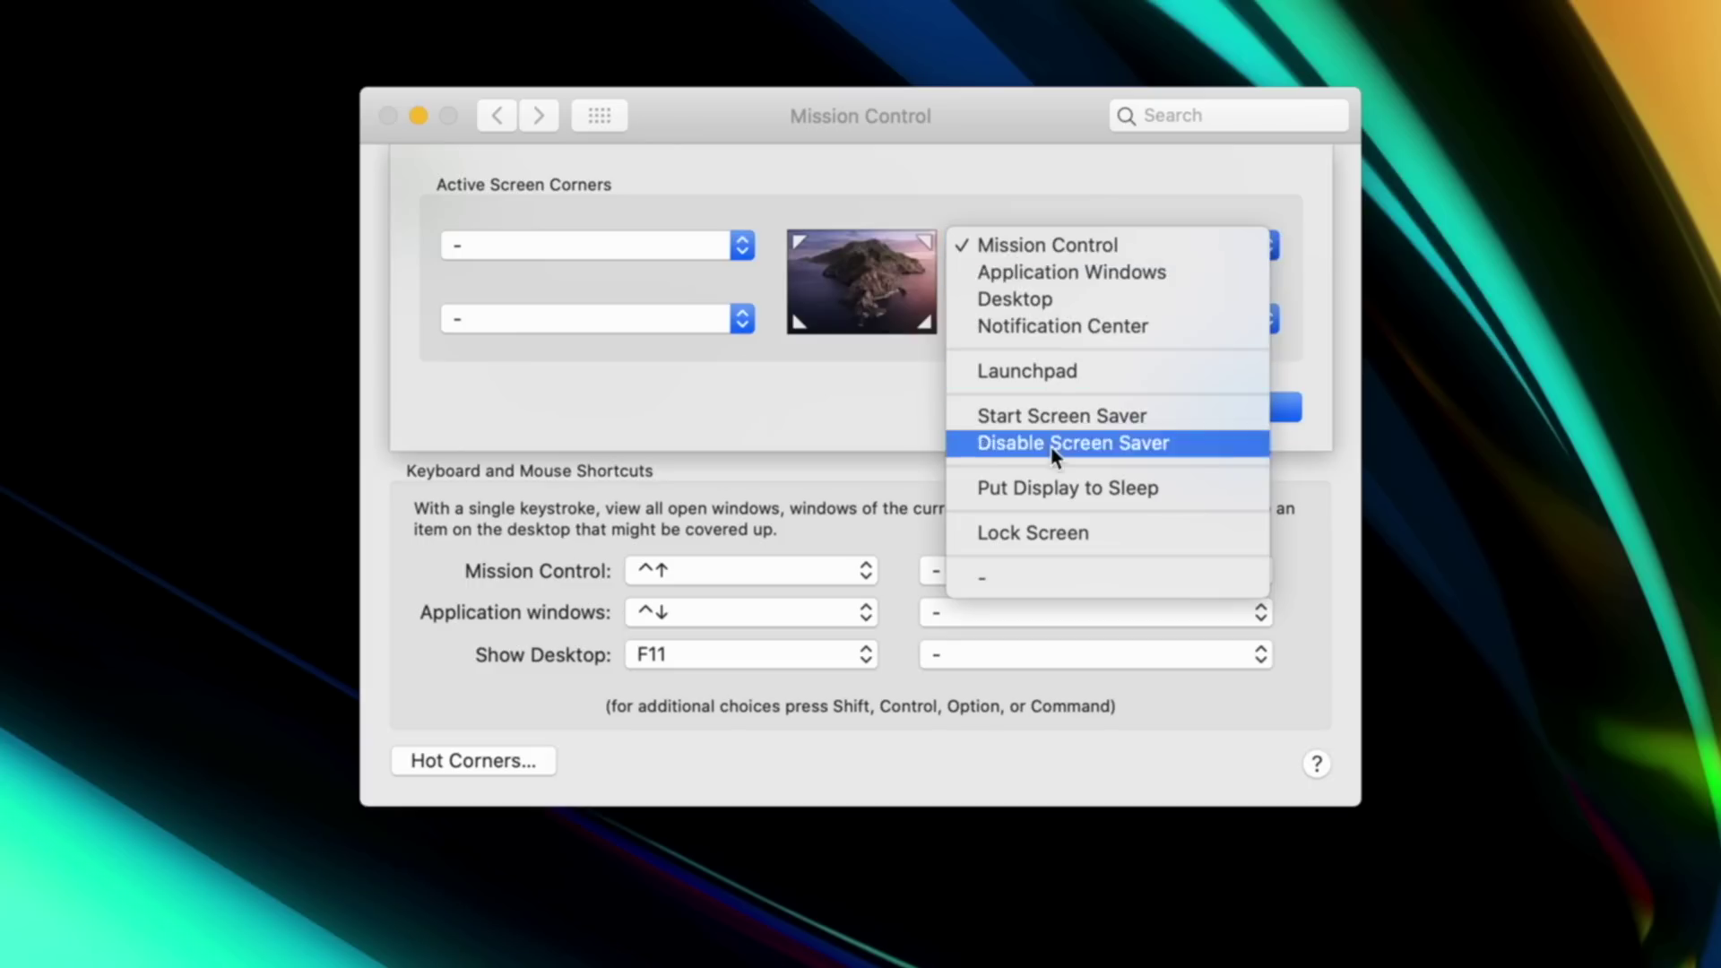
left_click(1024, 247)
left_click(525, 318)
left_click(524, 112)
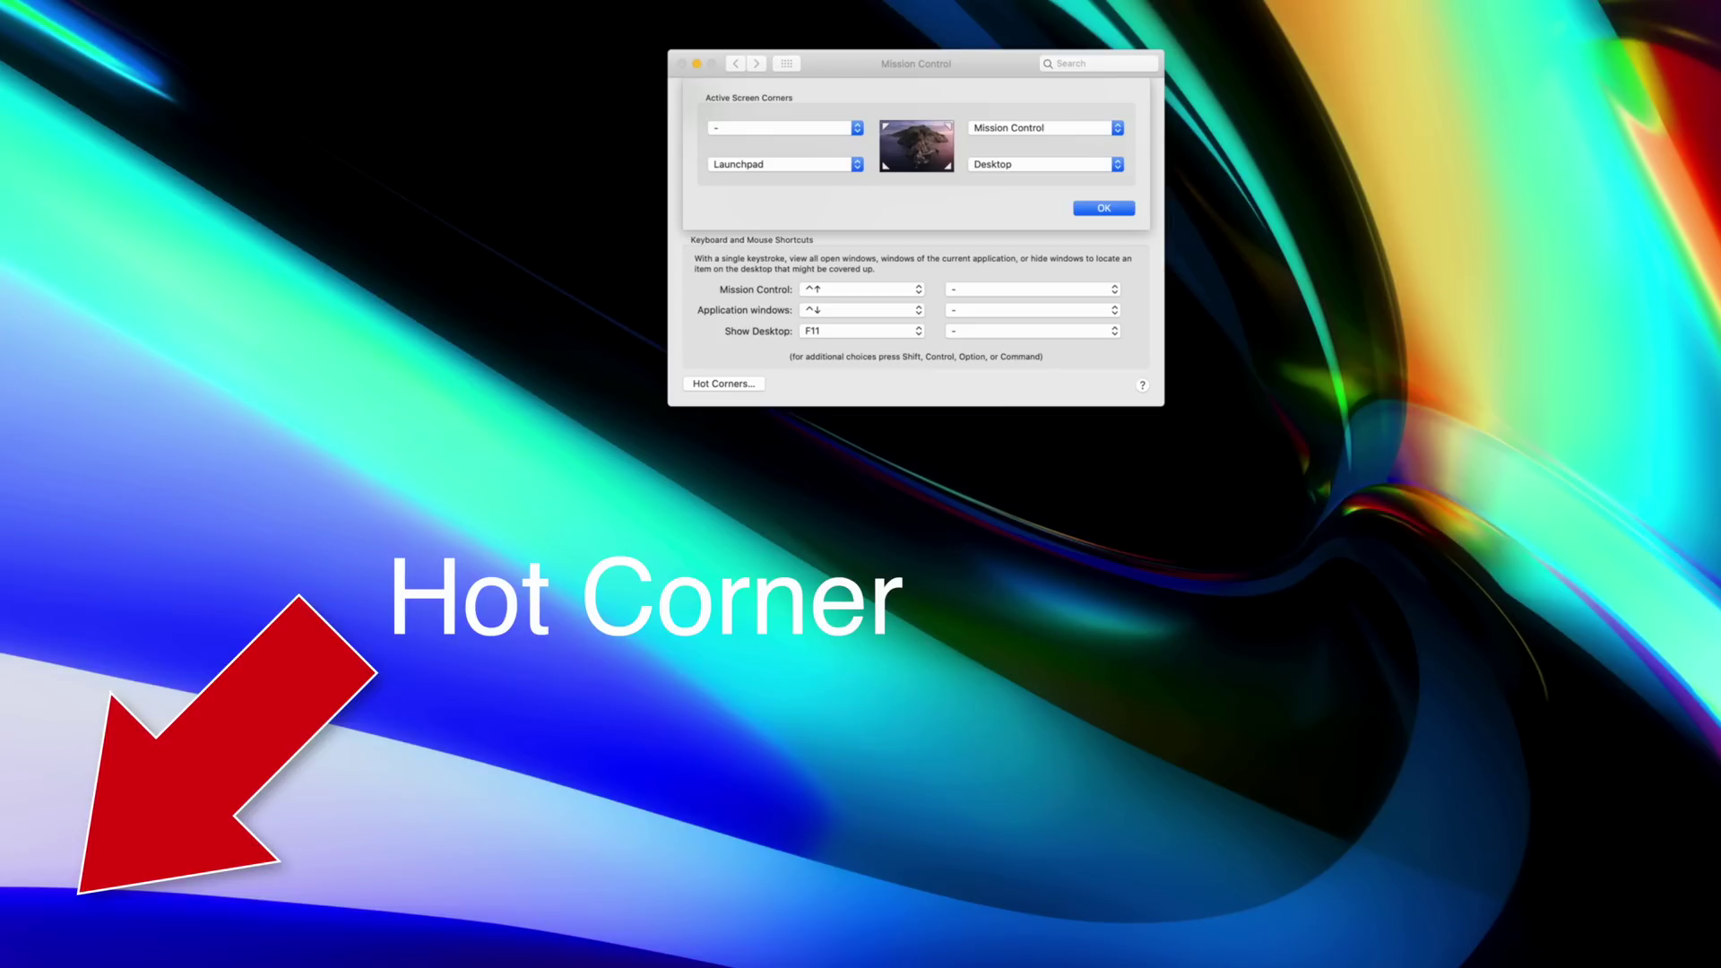
mouse_move(0, 967)
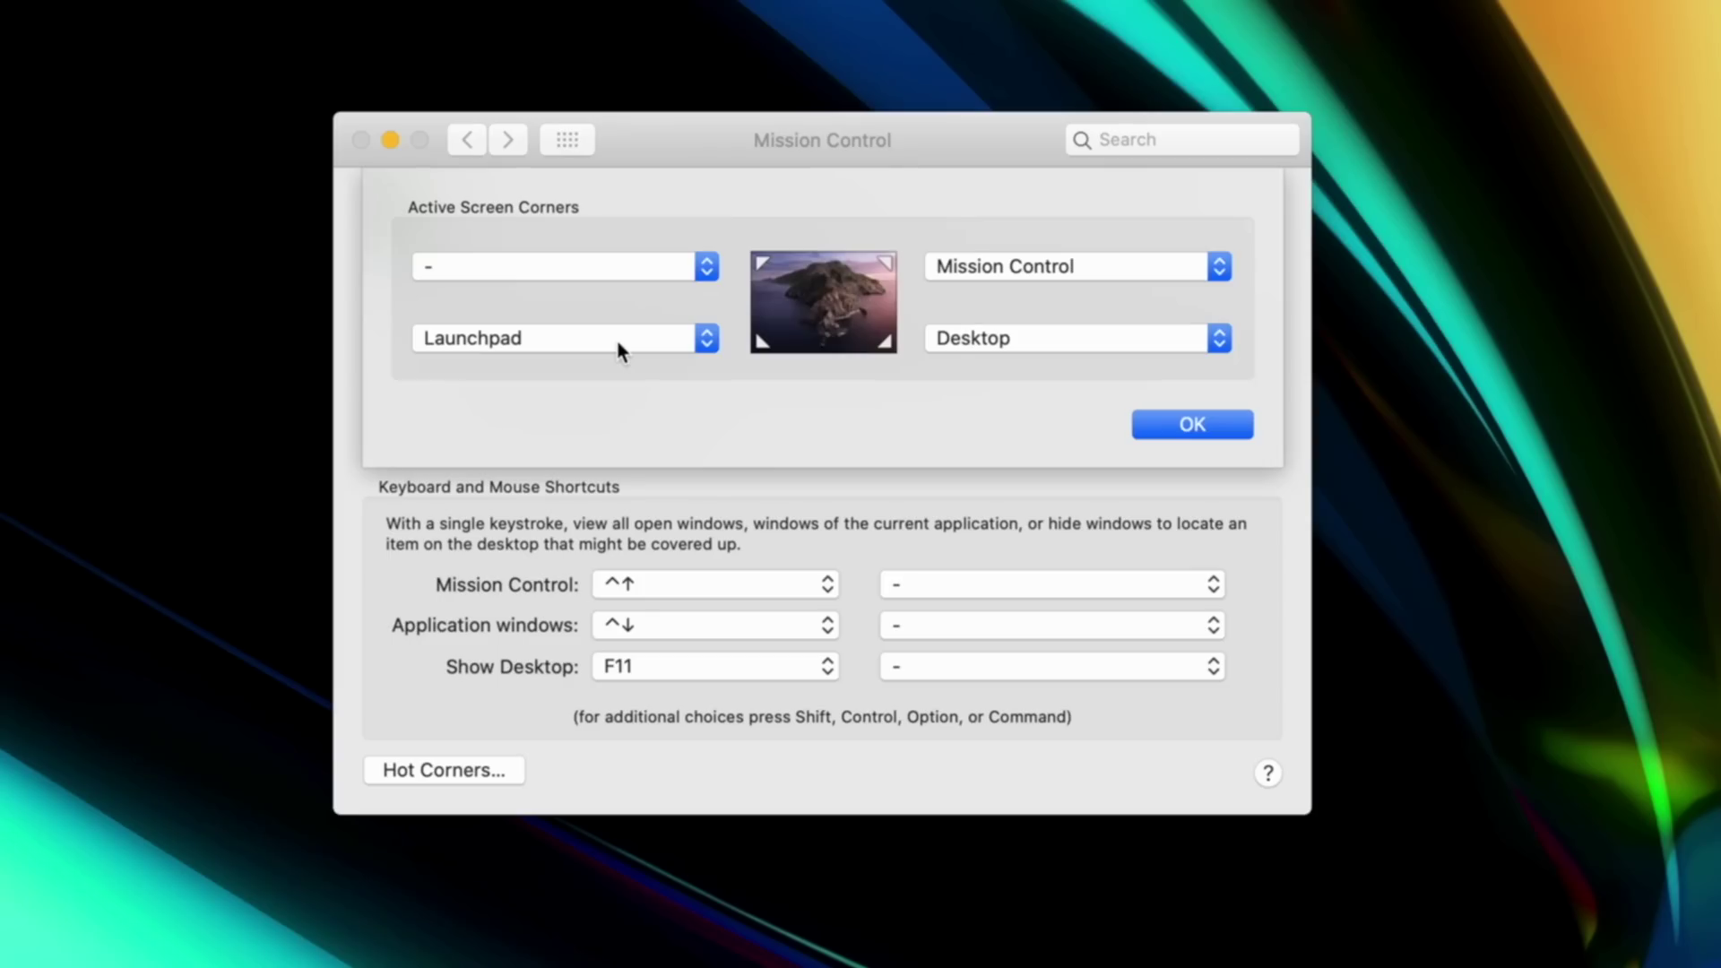
Step: Holding Option, set the bottom-left hot corner to ⌥ Launchpad
left_click(617, 340)
key("alt")
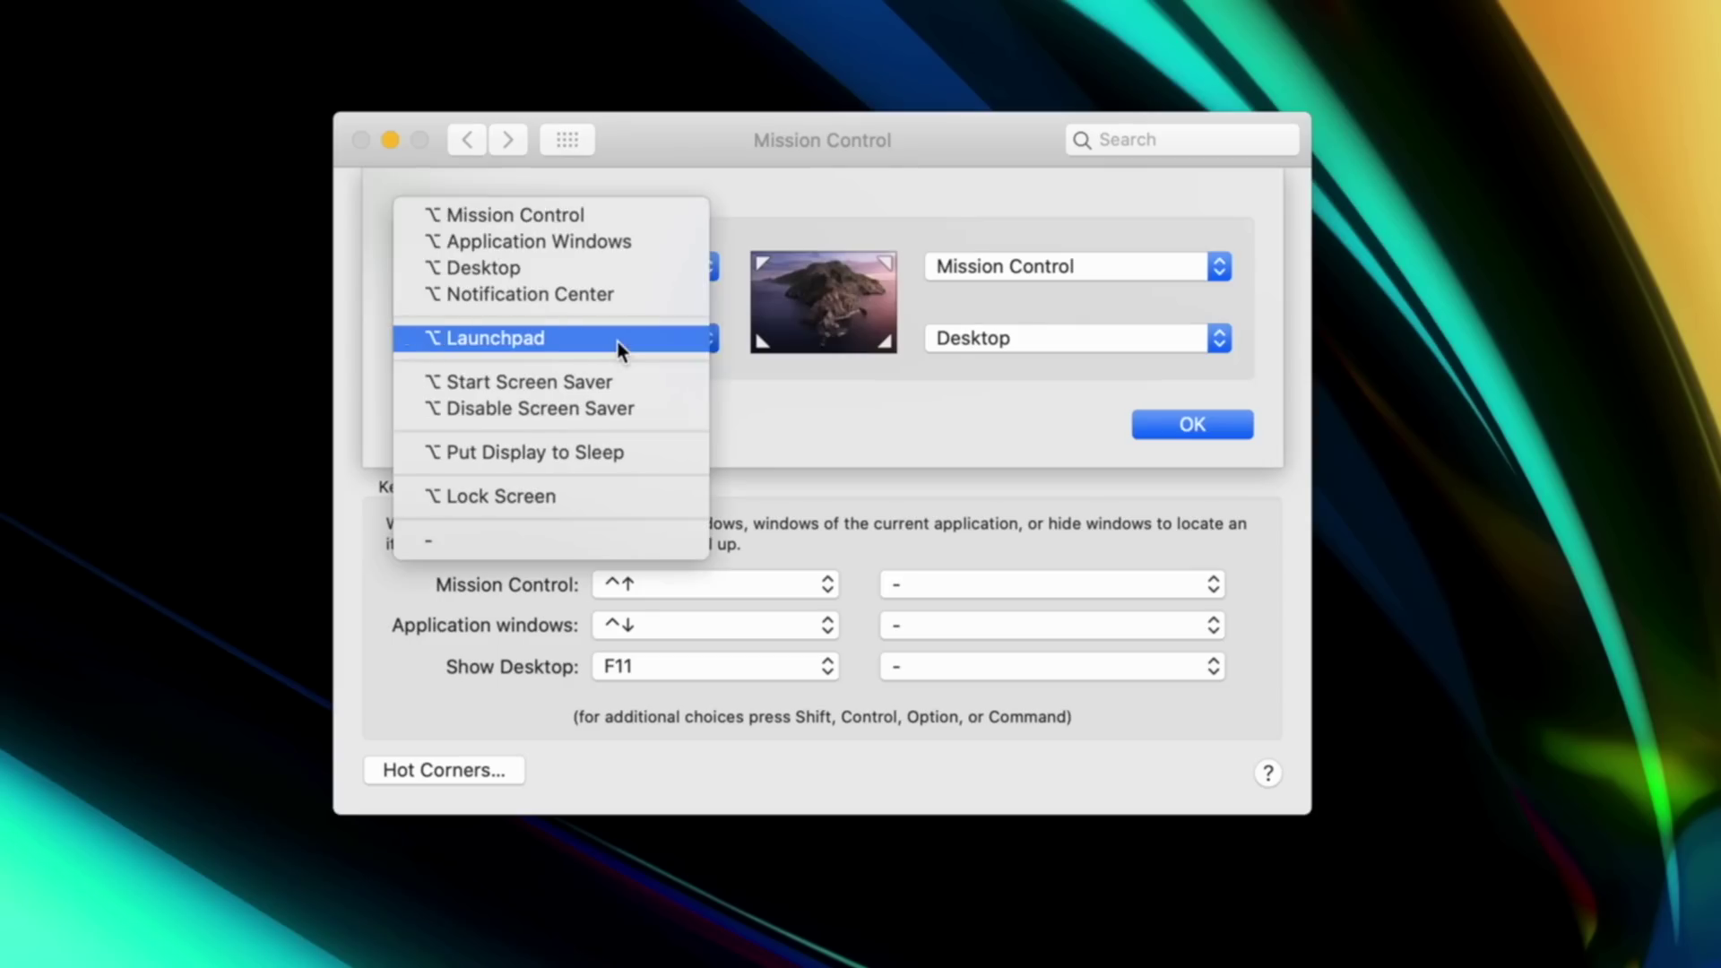
left_click(618, 348)
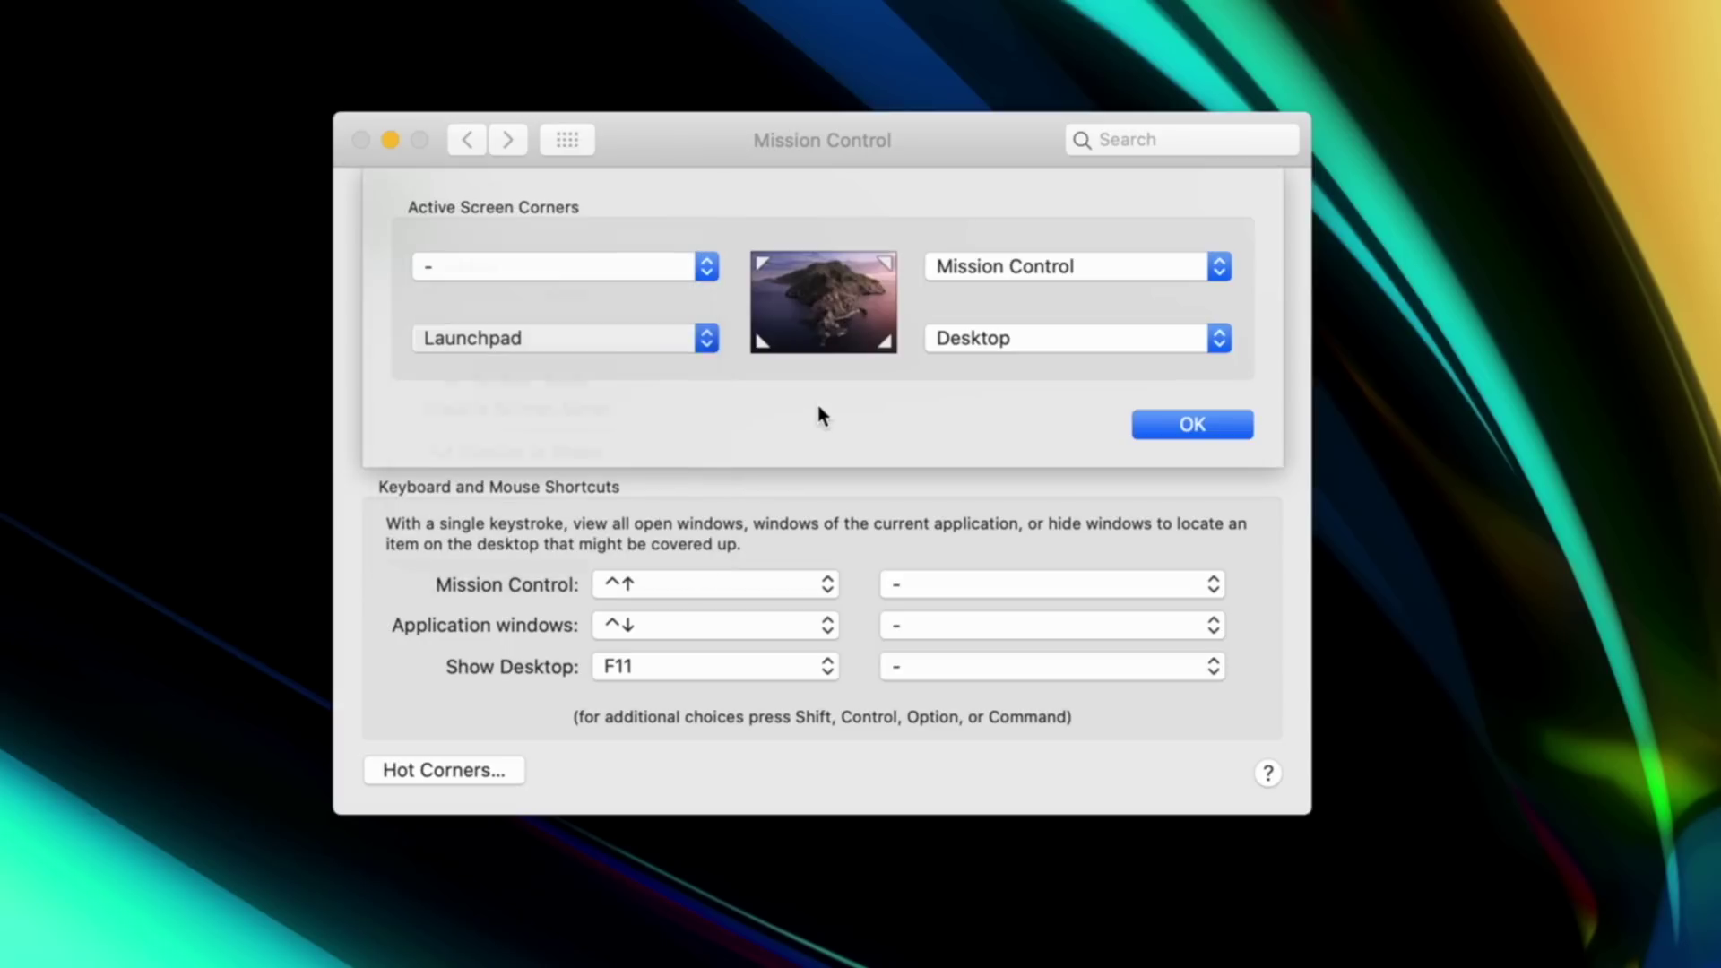
left_click(588, 345)
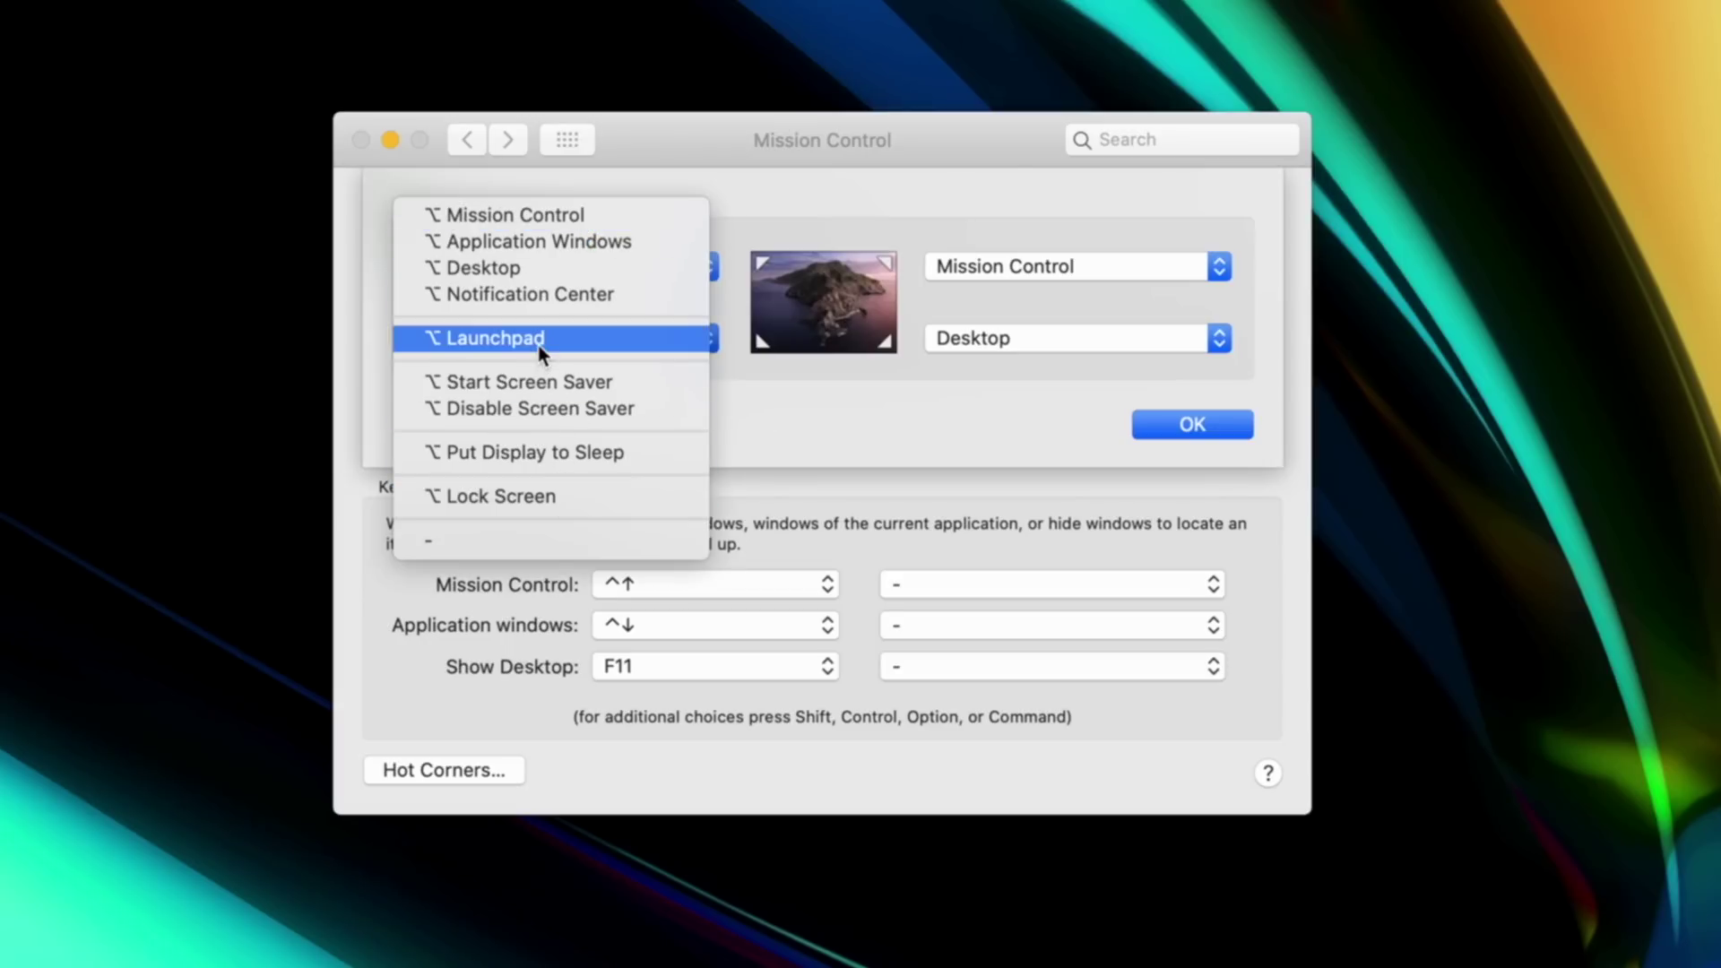
left_click(541, 354)
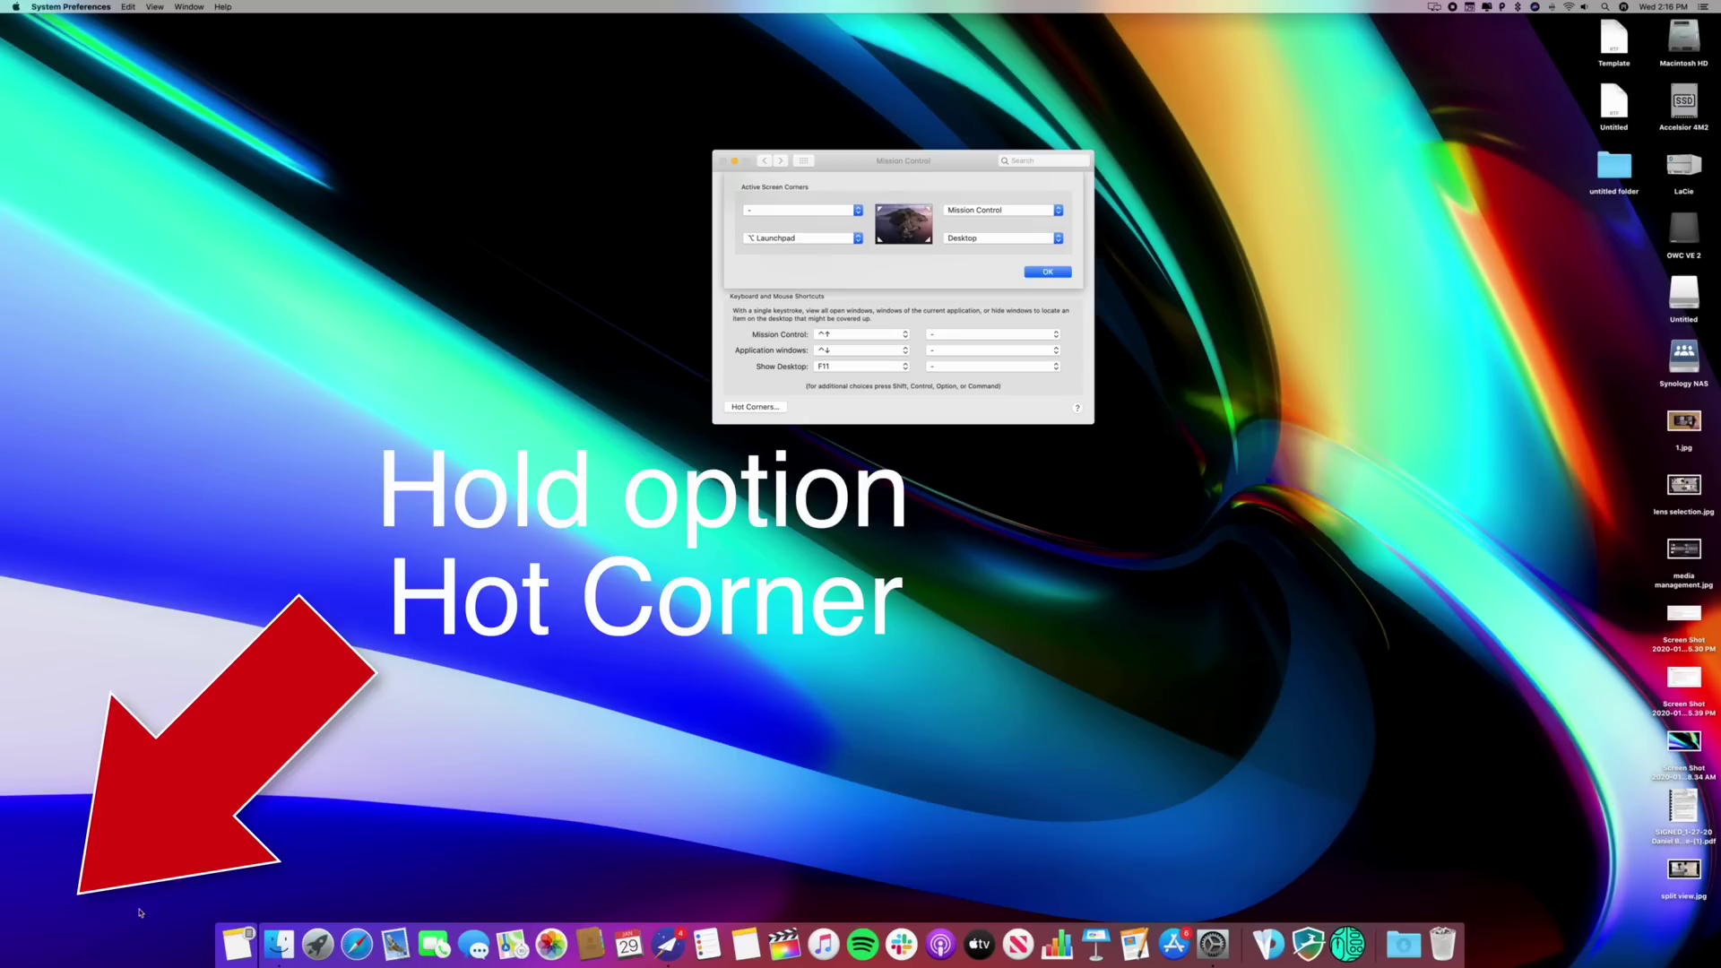
mouse_move(0, 967)
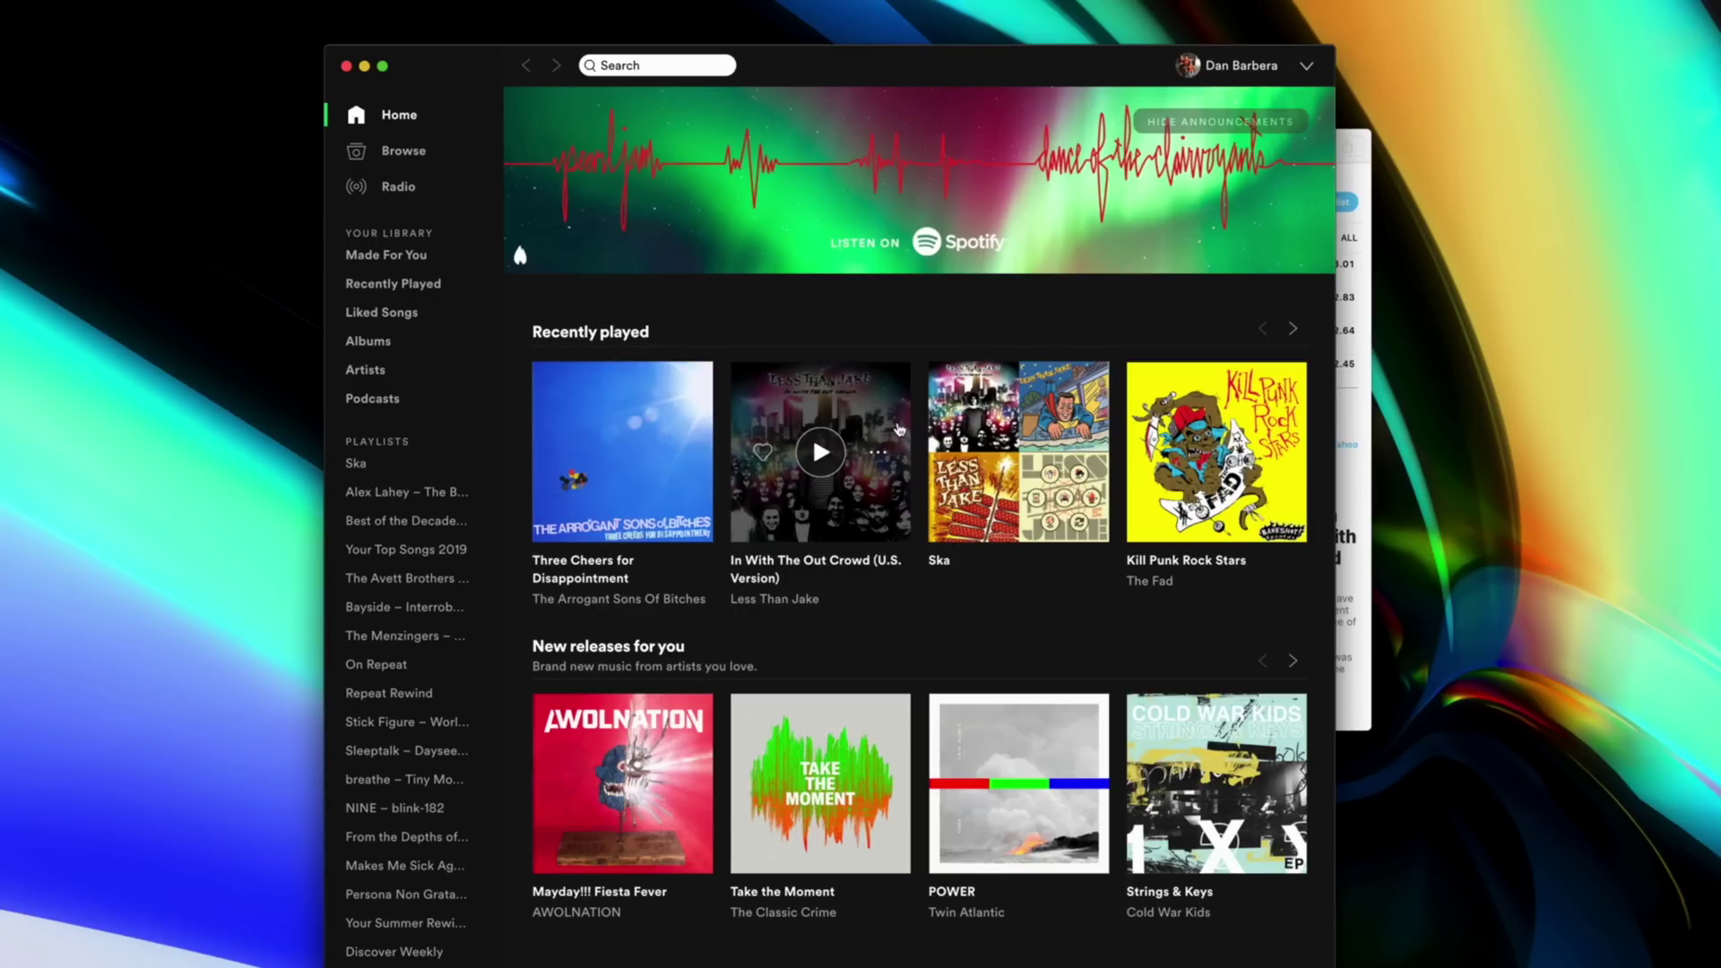
Step: Hide the Spotify window with Command-H, hiding it again after it comes back
key("super+h")
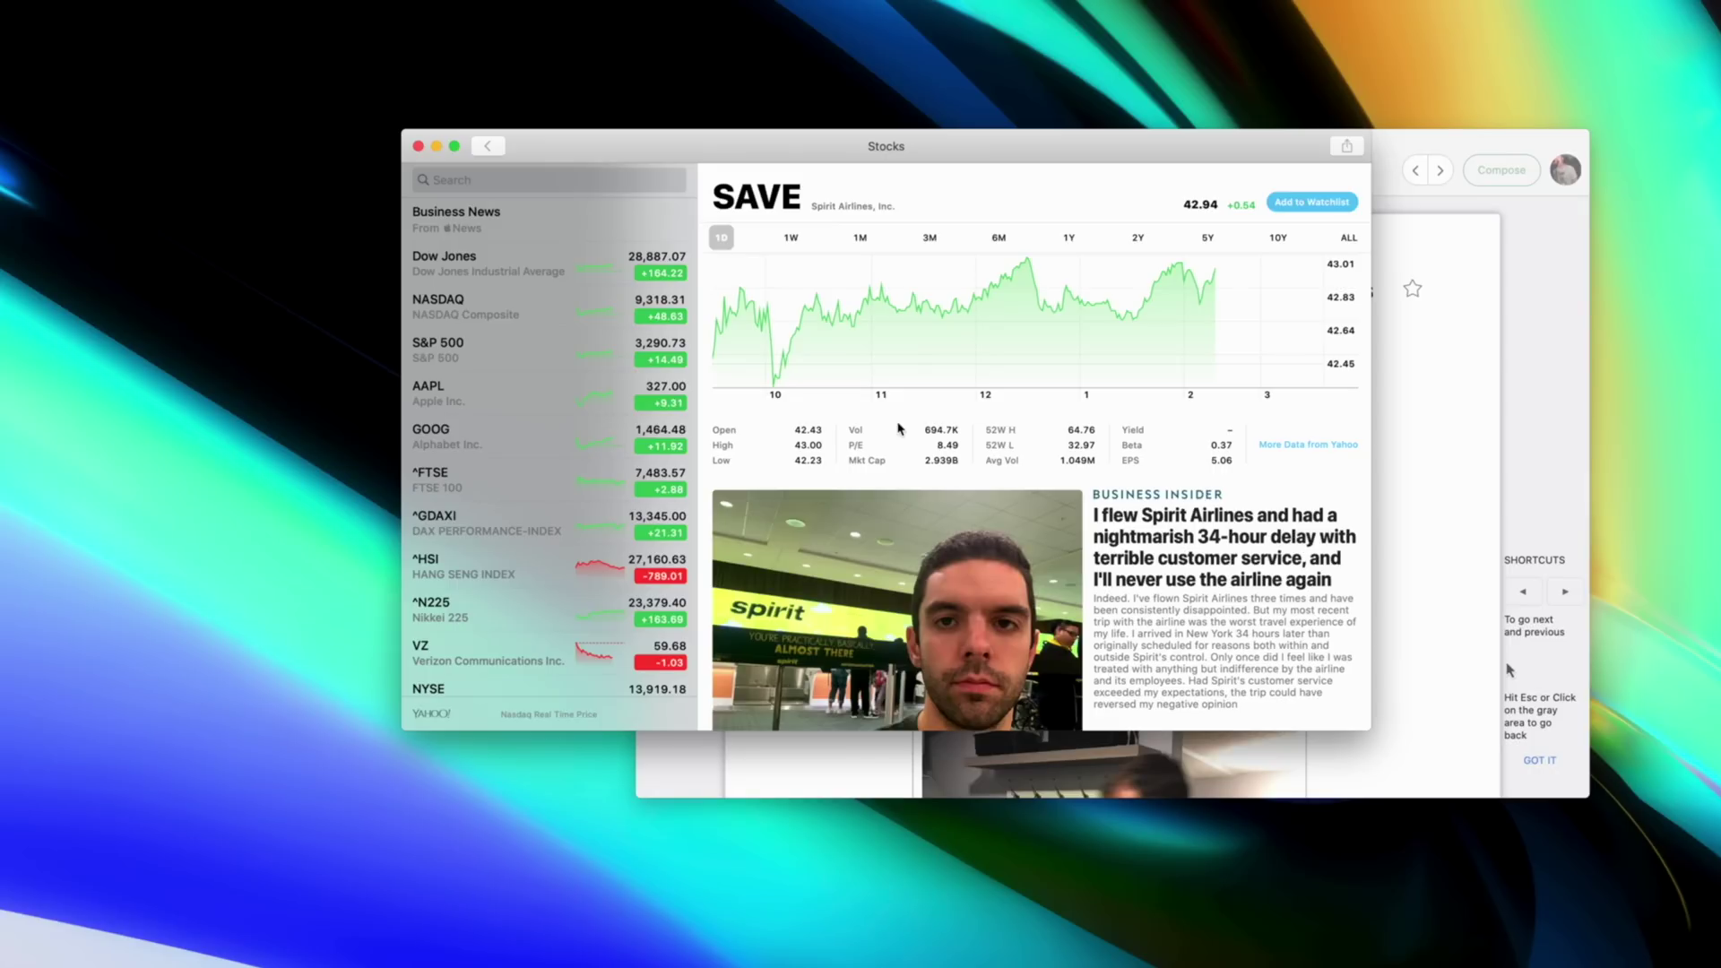
key("super+Tab")
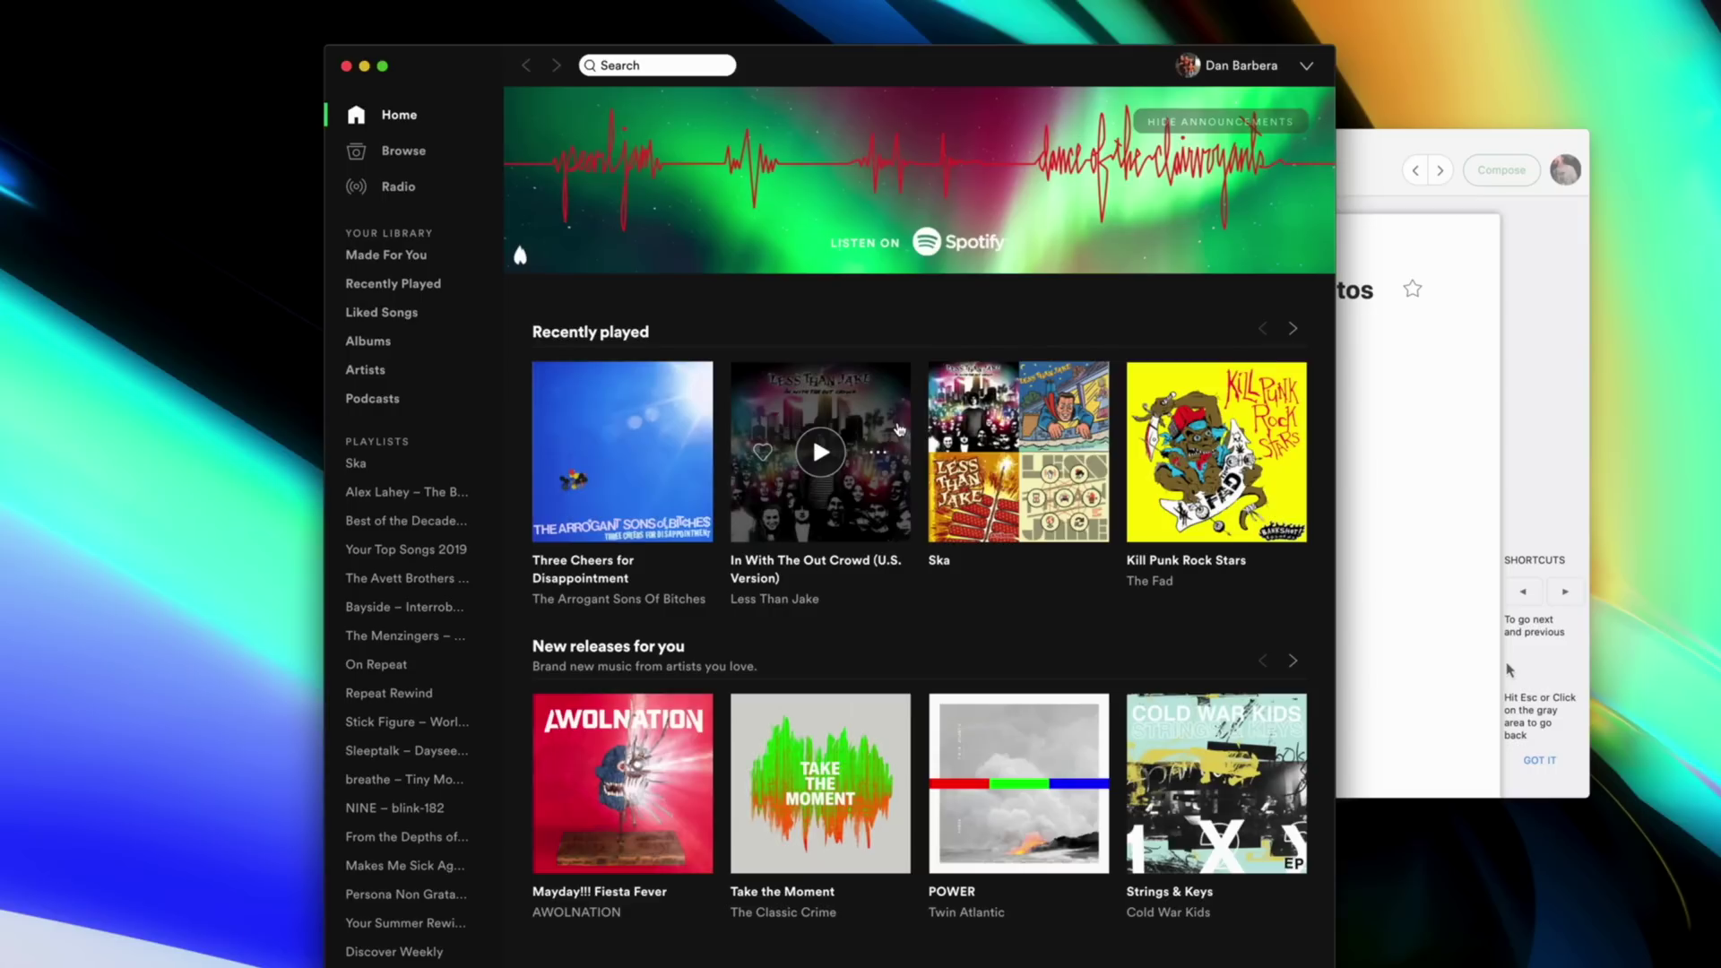
key("super+h")
Step: Open Spotlight with Command-Space and start typing a search
key("super+space")
type("sp")
key("BackSpace")
key("BackSpace")
type("a")
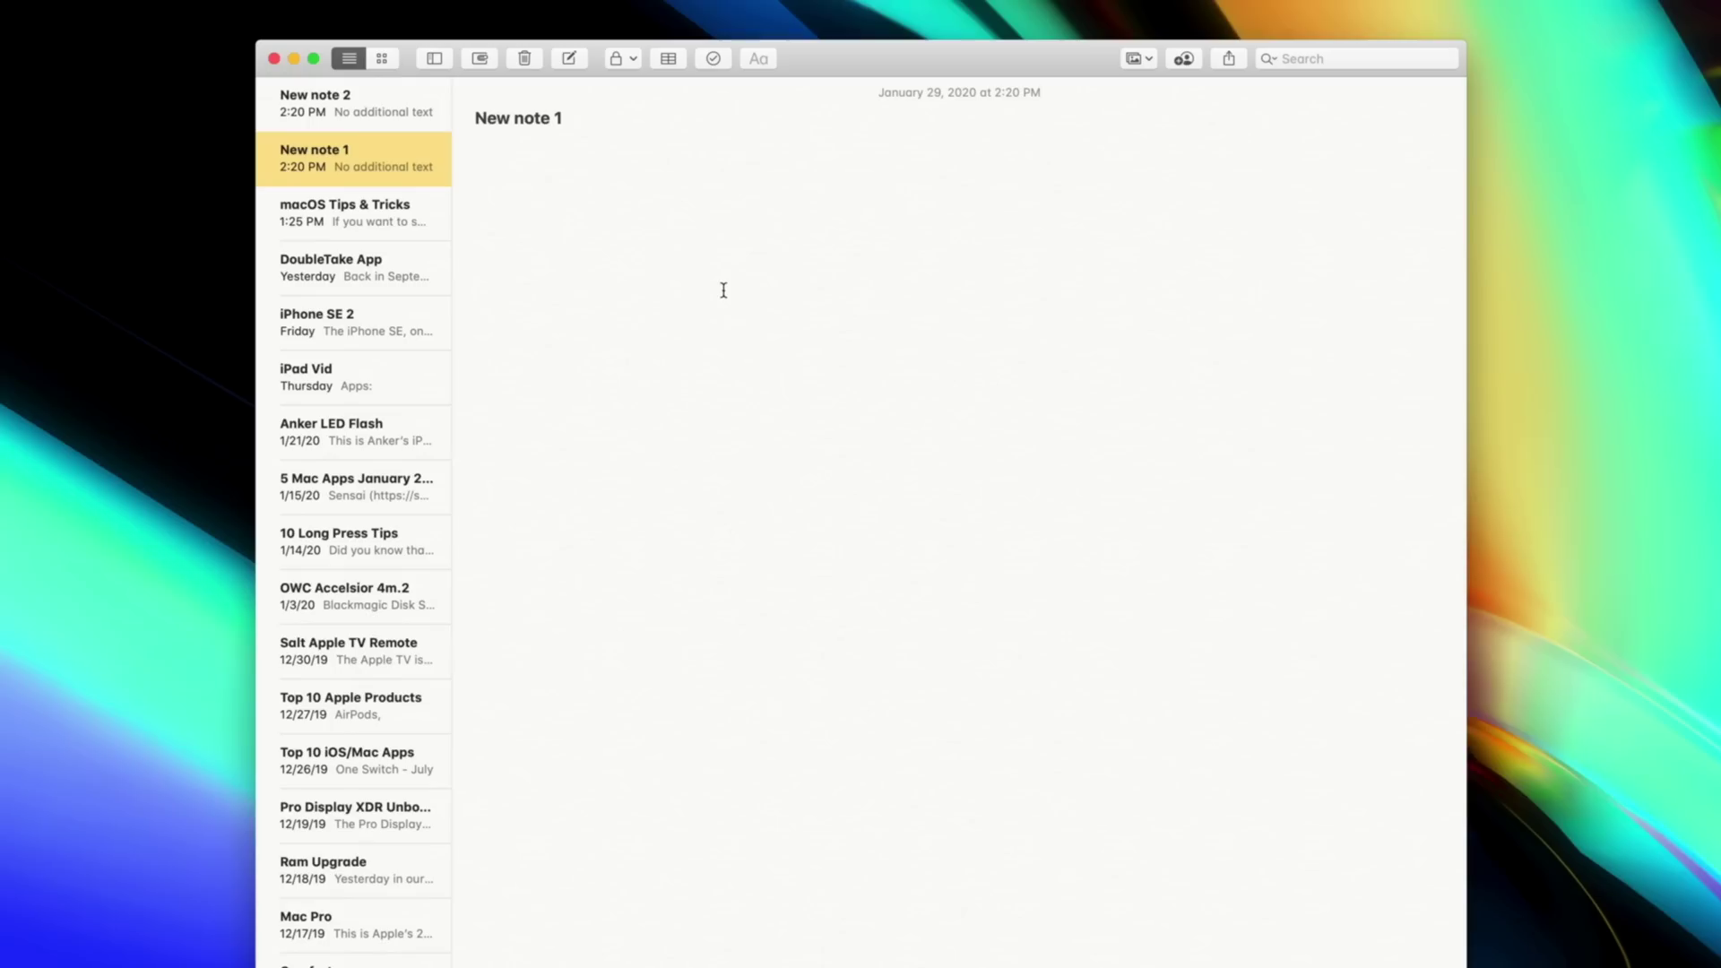
Step: Cycle between the New note 2 and main Notes windows with Command-`, ending on the main window
key("super+grave")
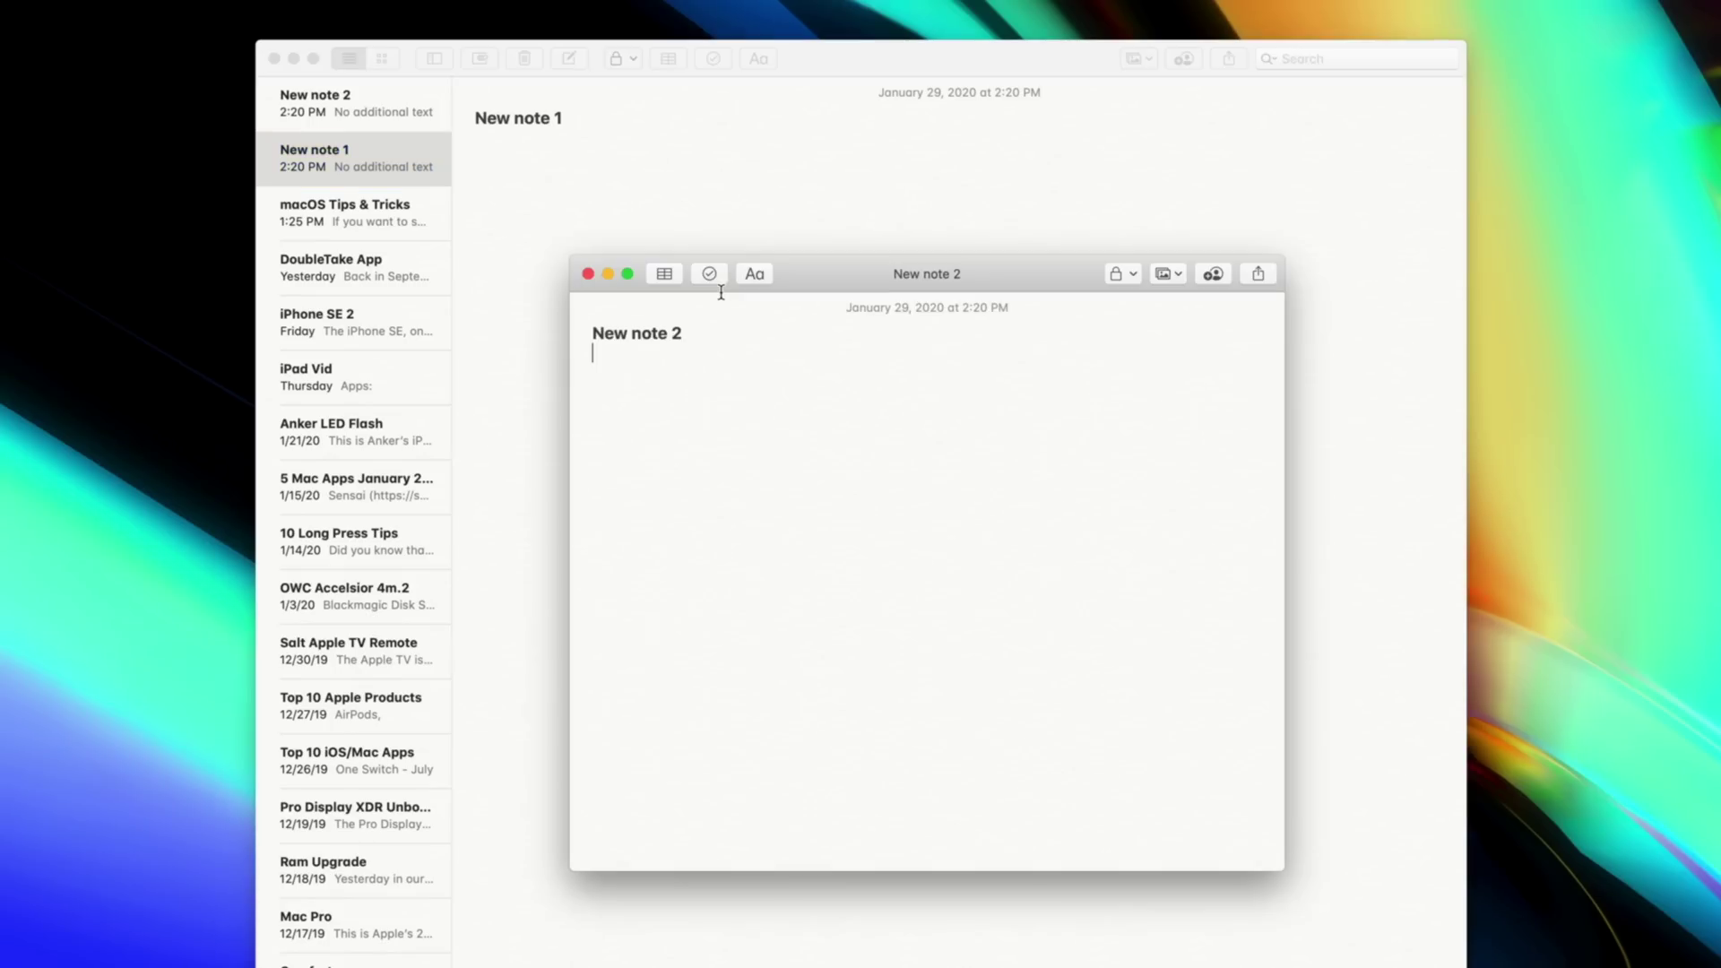
key("super+grave")
key("super+grave")
key("super+grave")
key("super+grave")
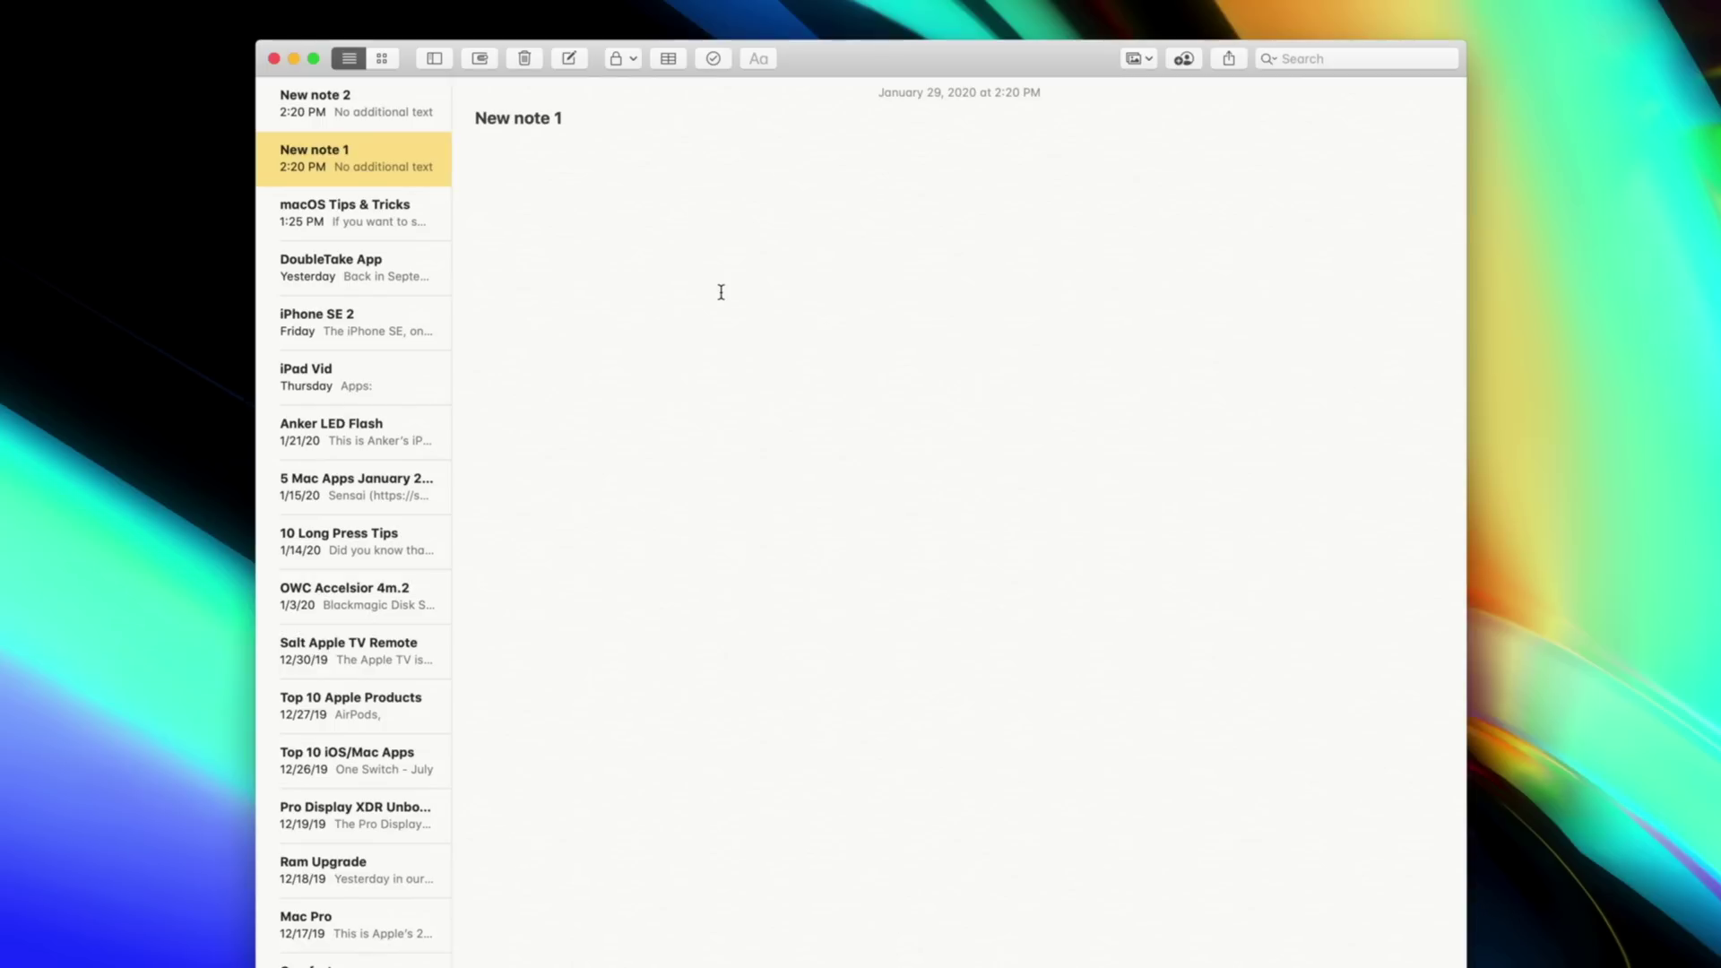
key("super+grave")
key("super+grave")
key("super+grave")
key("super+grave")
key("super+grave")
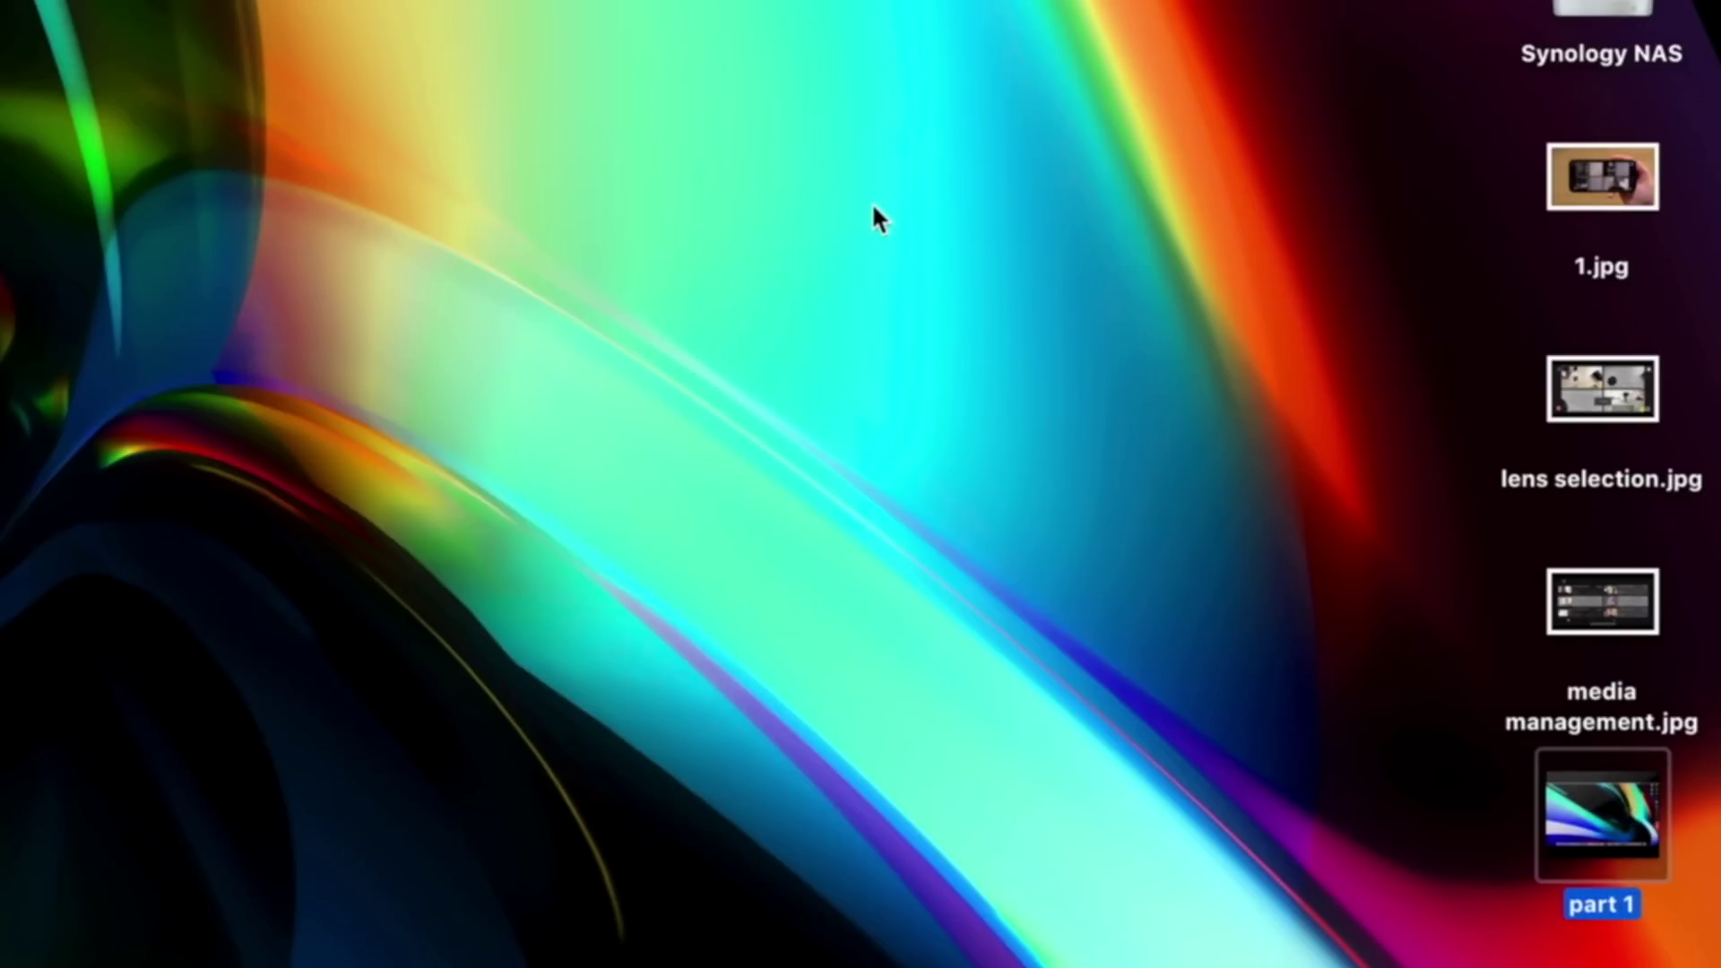
Step: Turn on Use Stacks for the desktop, then expand and collapse the Documents and Images stacks
right_click(874, 216)
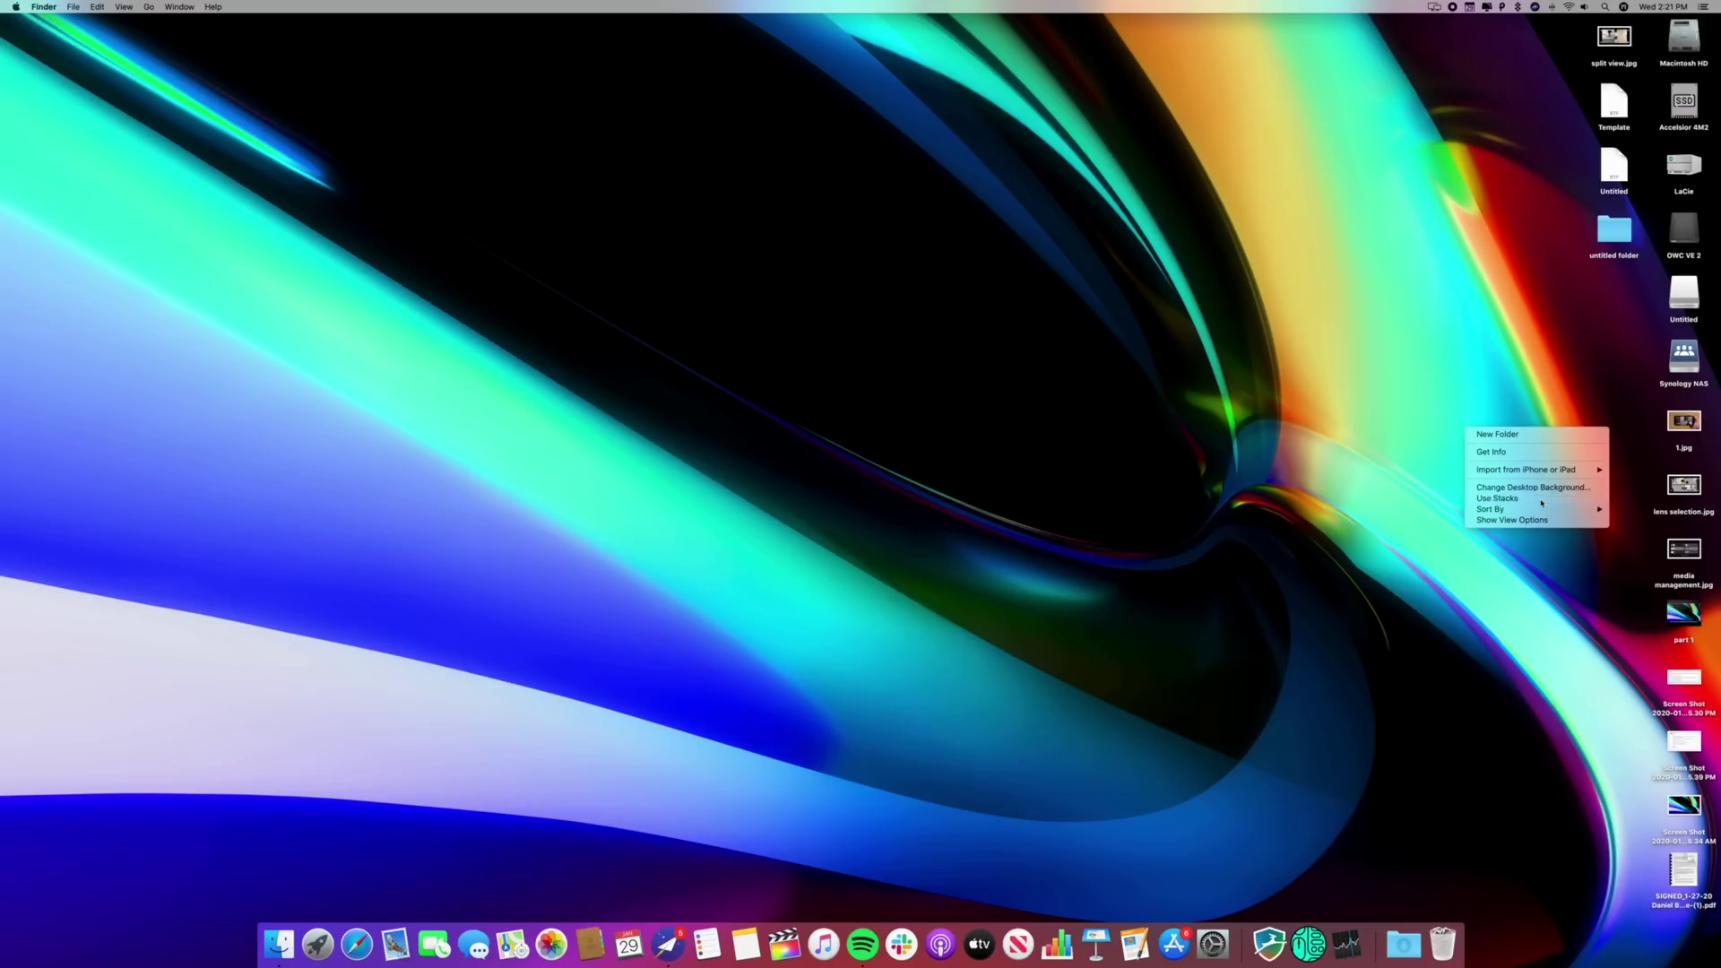
left_click(1541, 500)
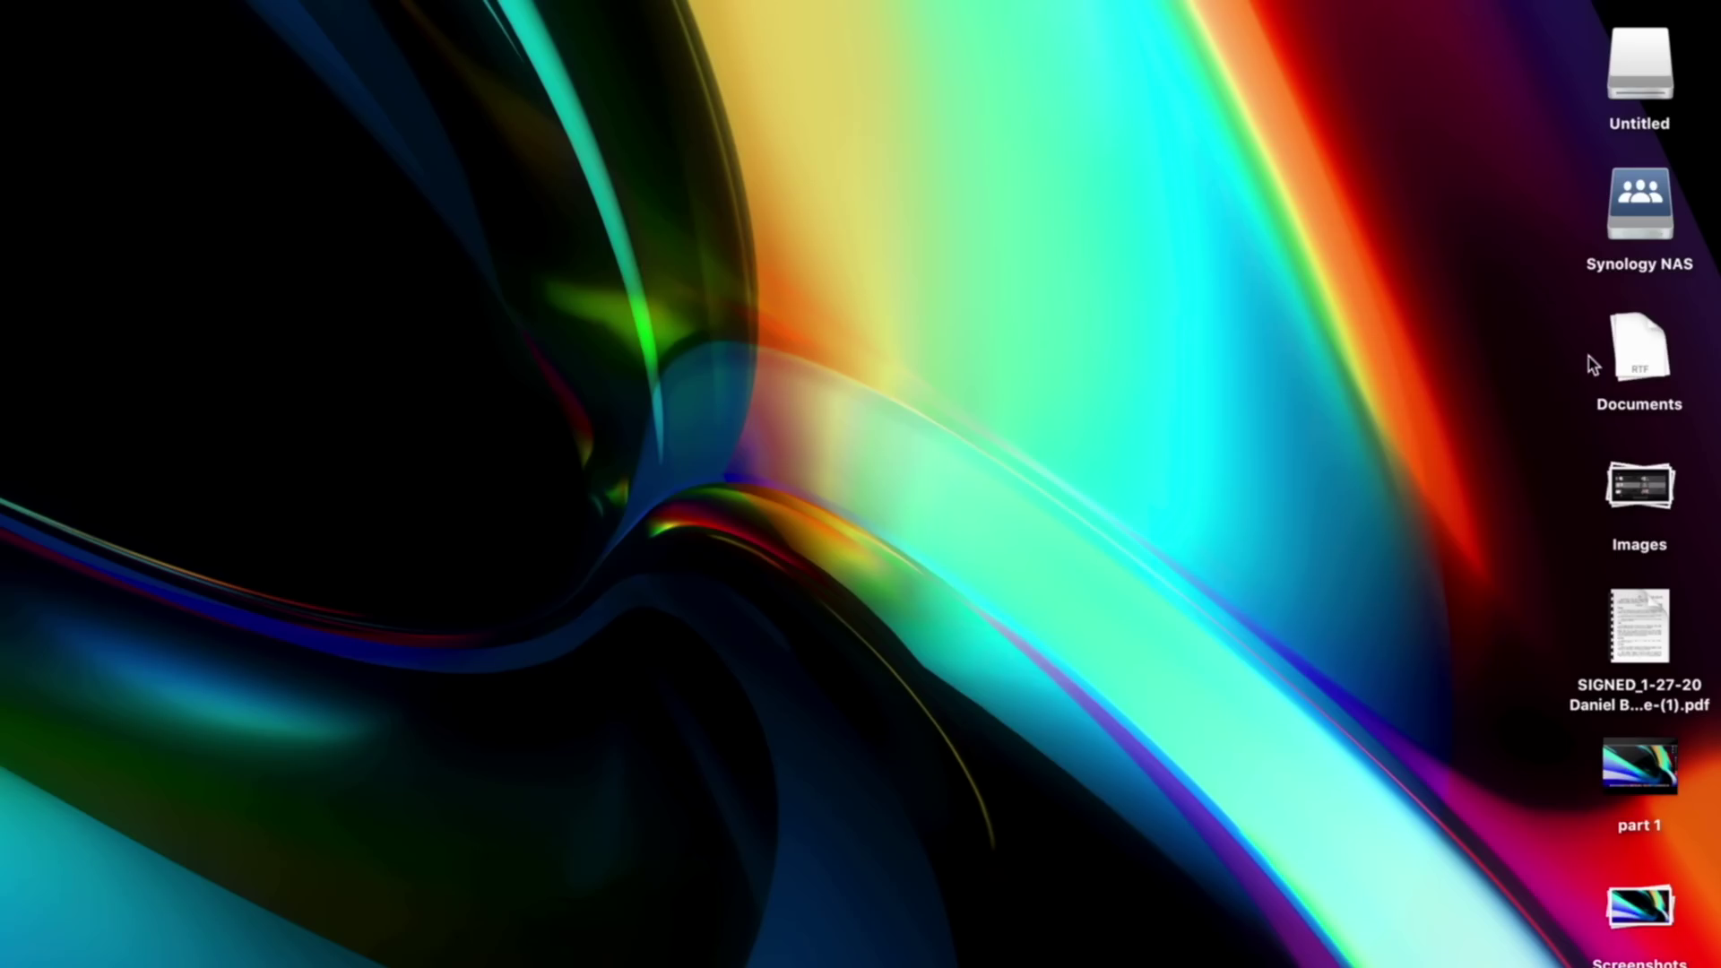
left_click(1636, 373)
left_click(1636, 373)
left_click(1637, 500)
left_click(1659, 495)
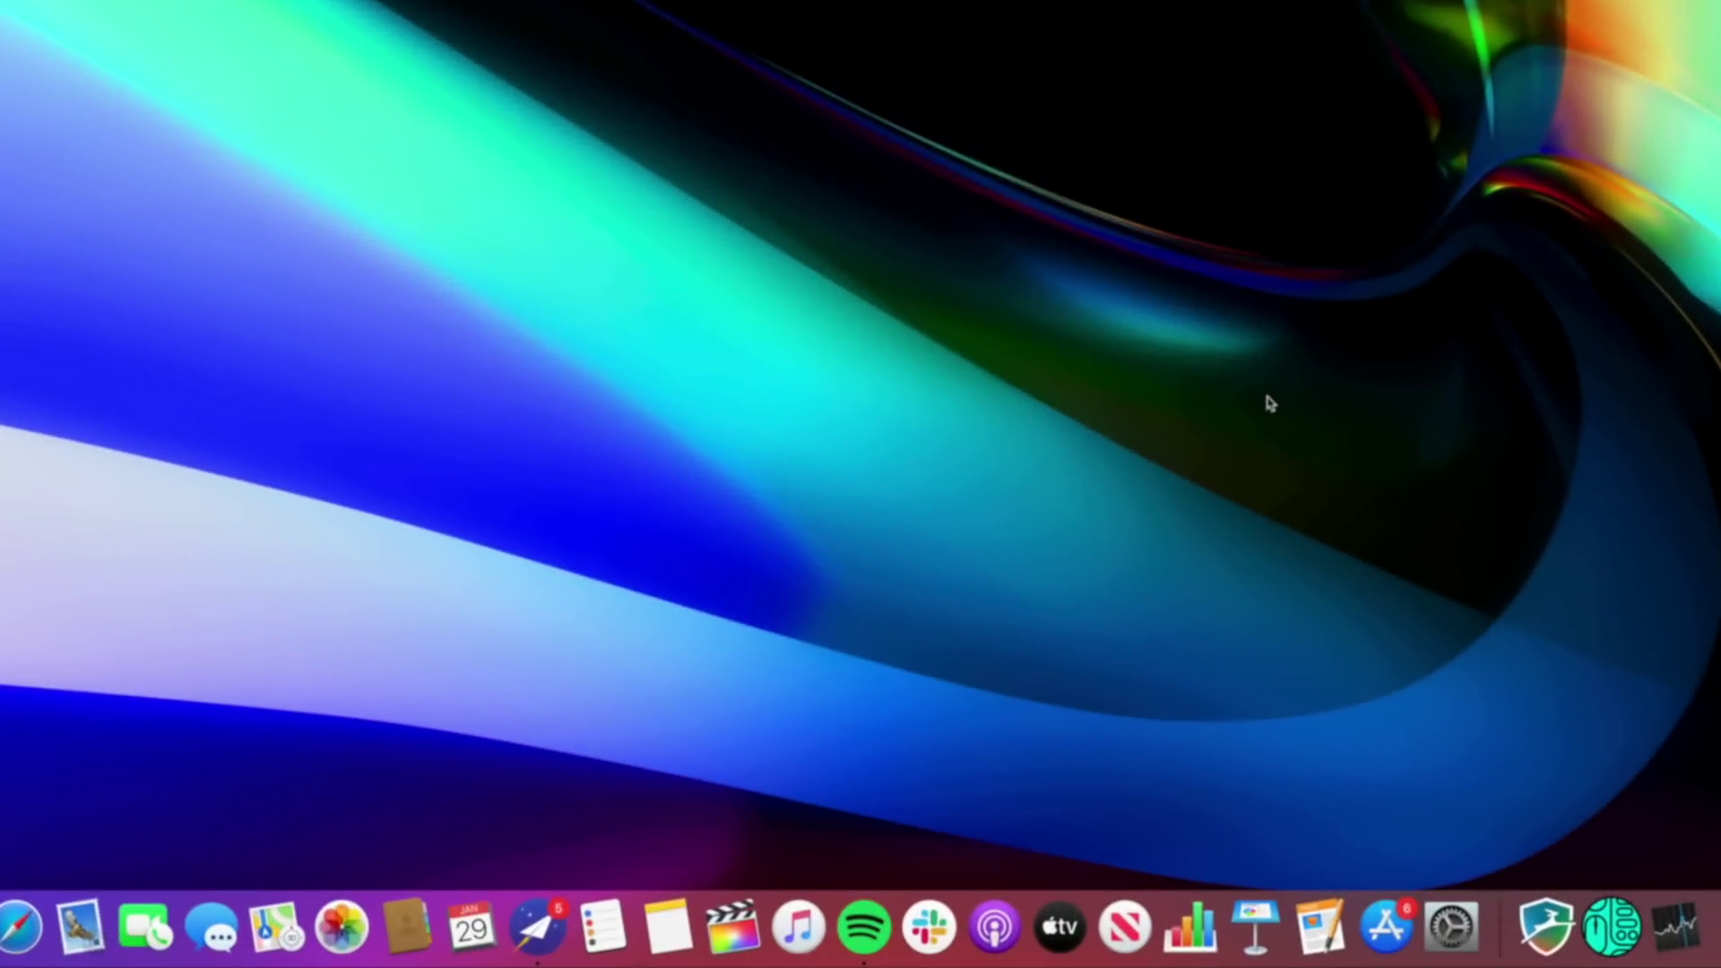
Step: Bring up the Shift-Command-5 screenshot toolbar and show its Options list
key("super+shift+5")
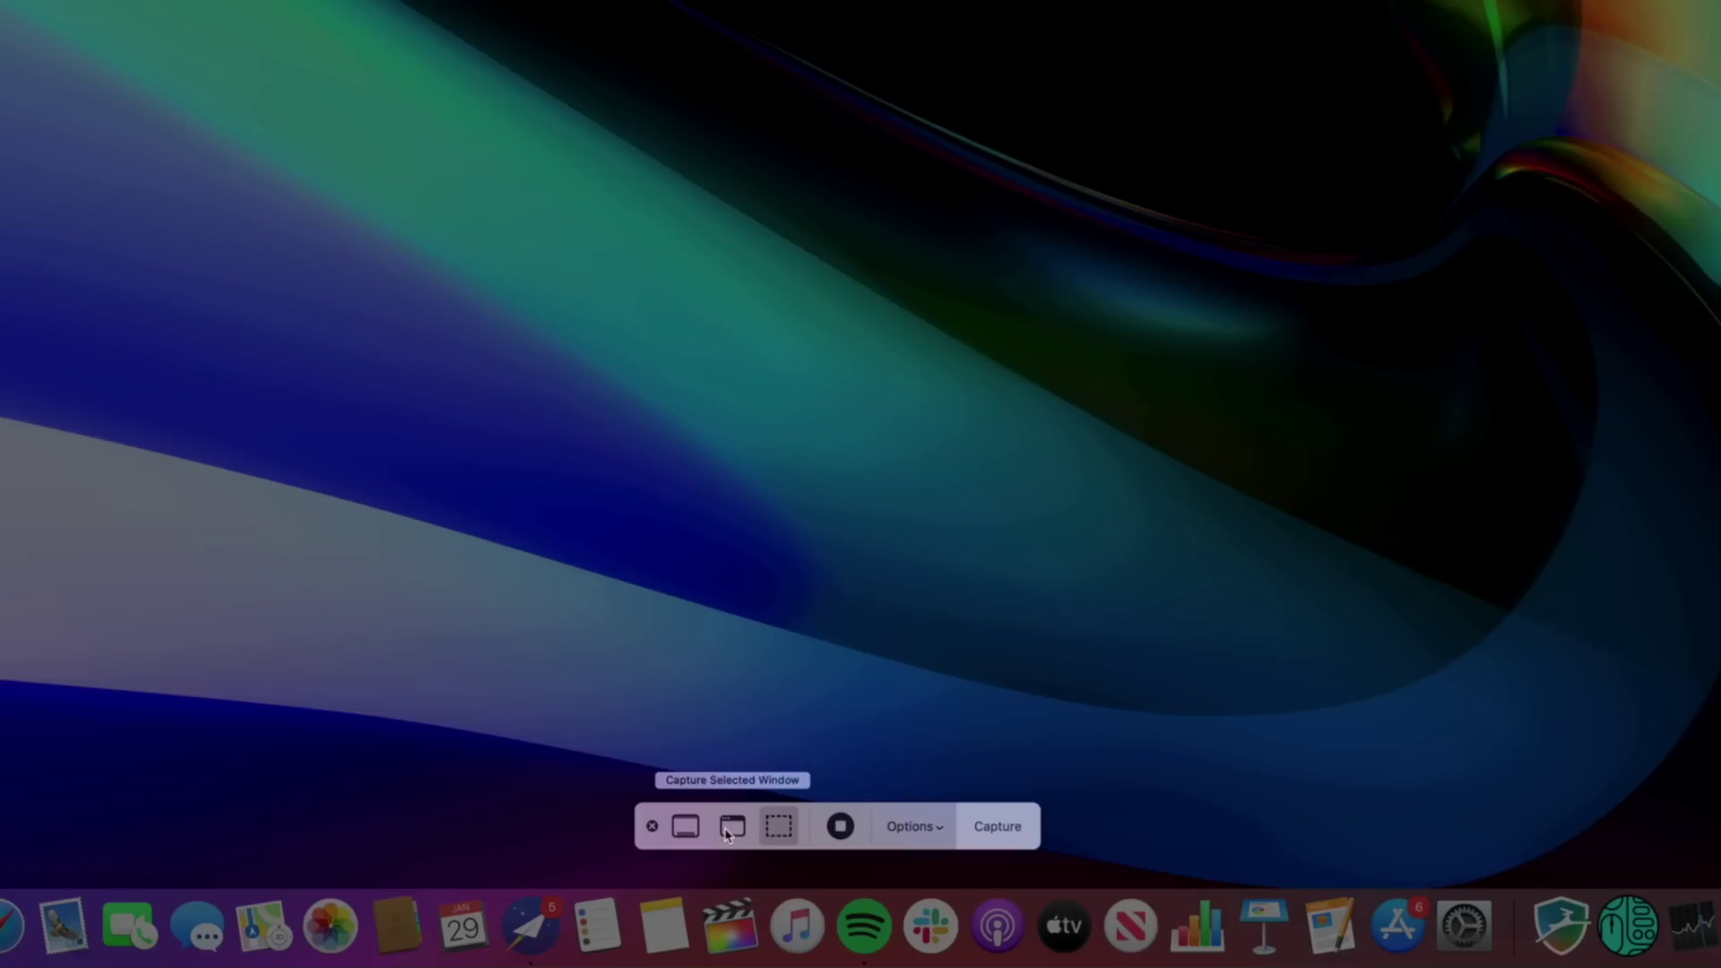
left_click(932, 833)
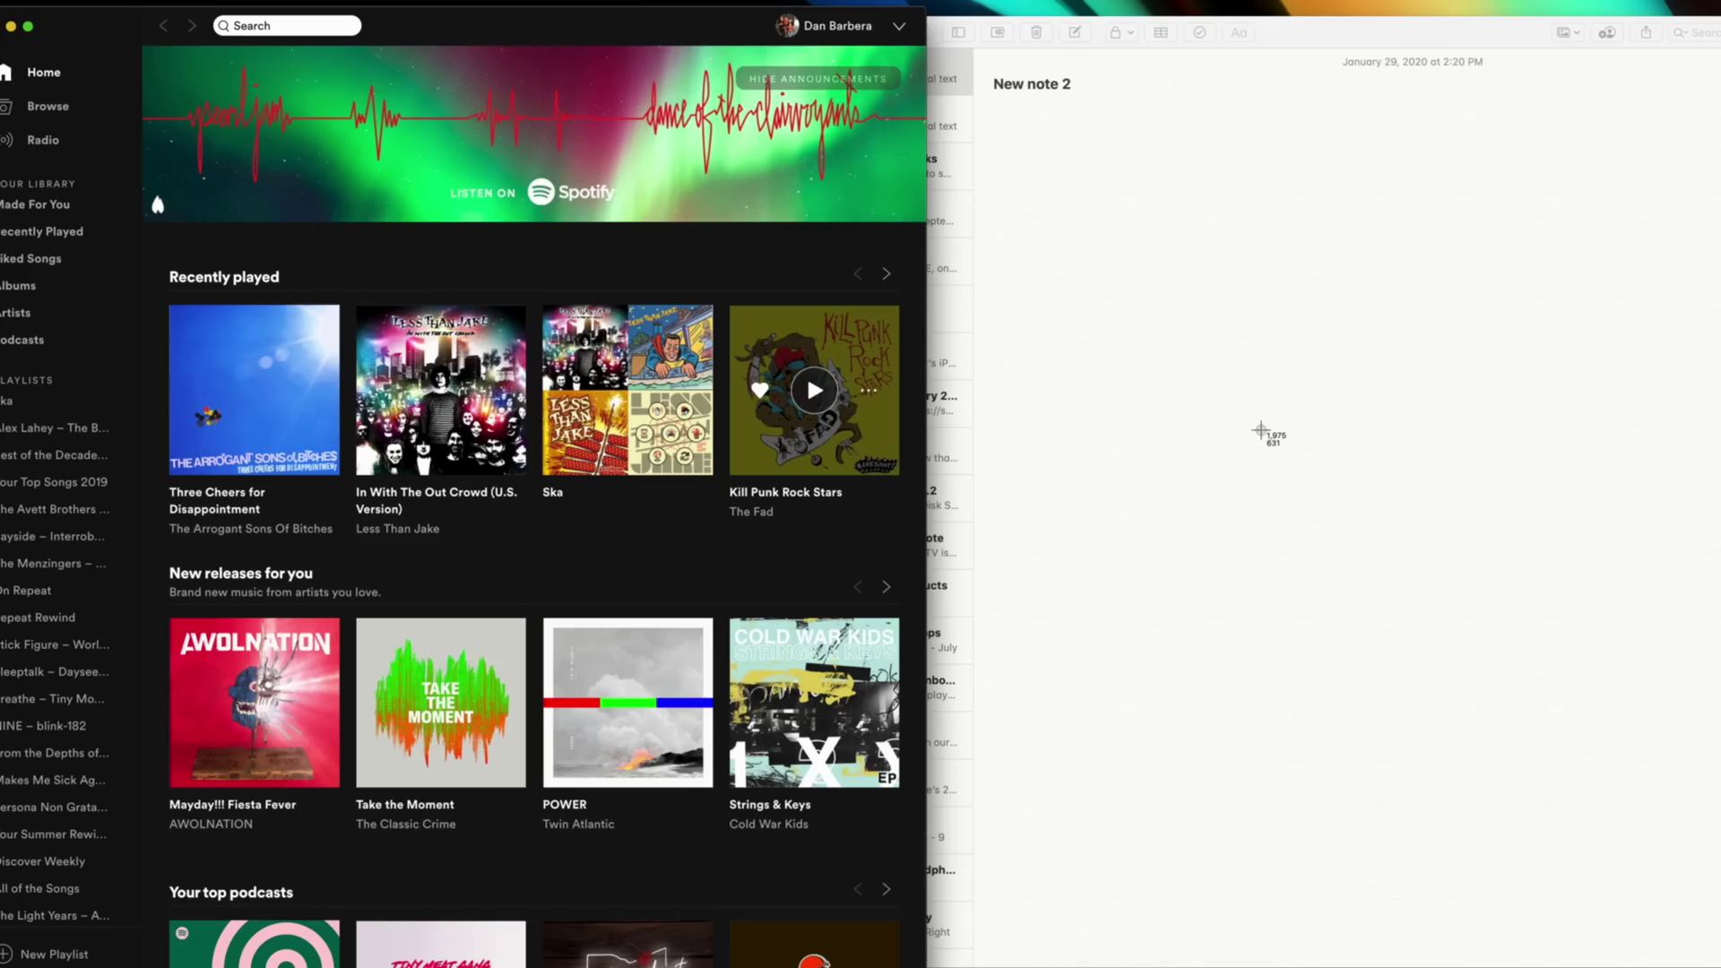
Step: Switch the screenshot to window capture with Space and capture the Dock
key("space")
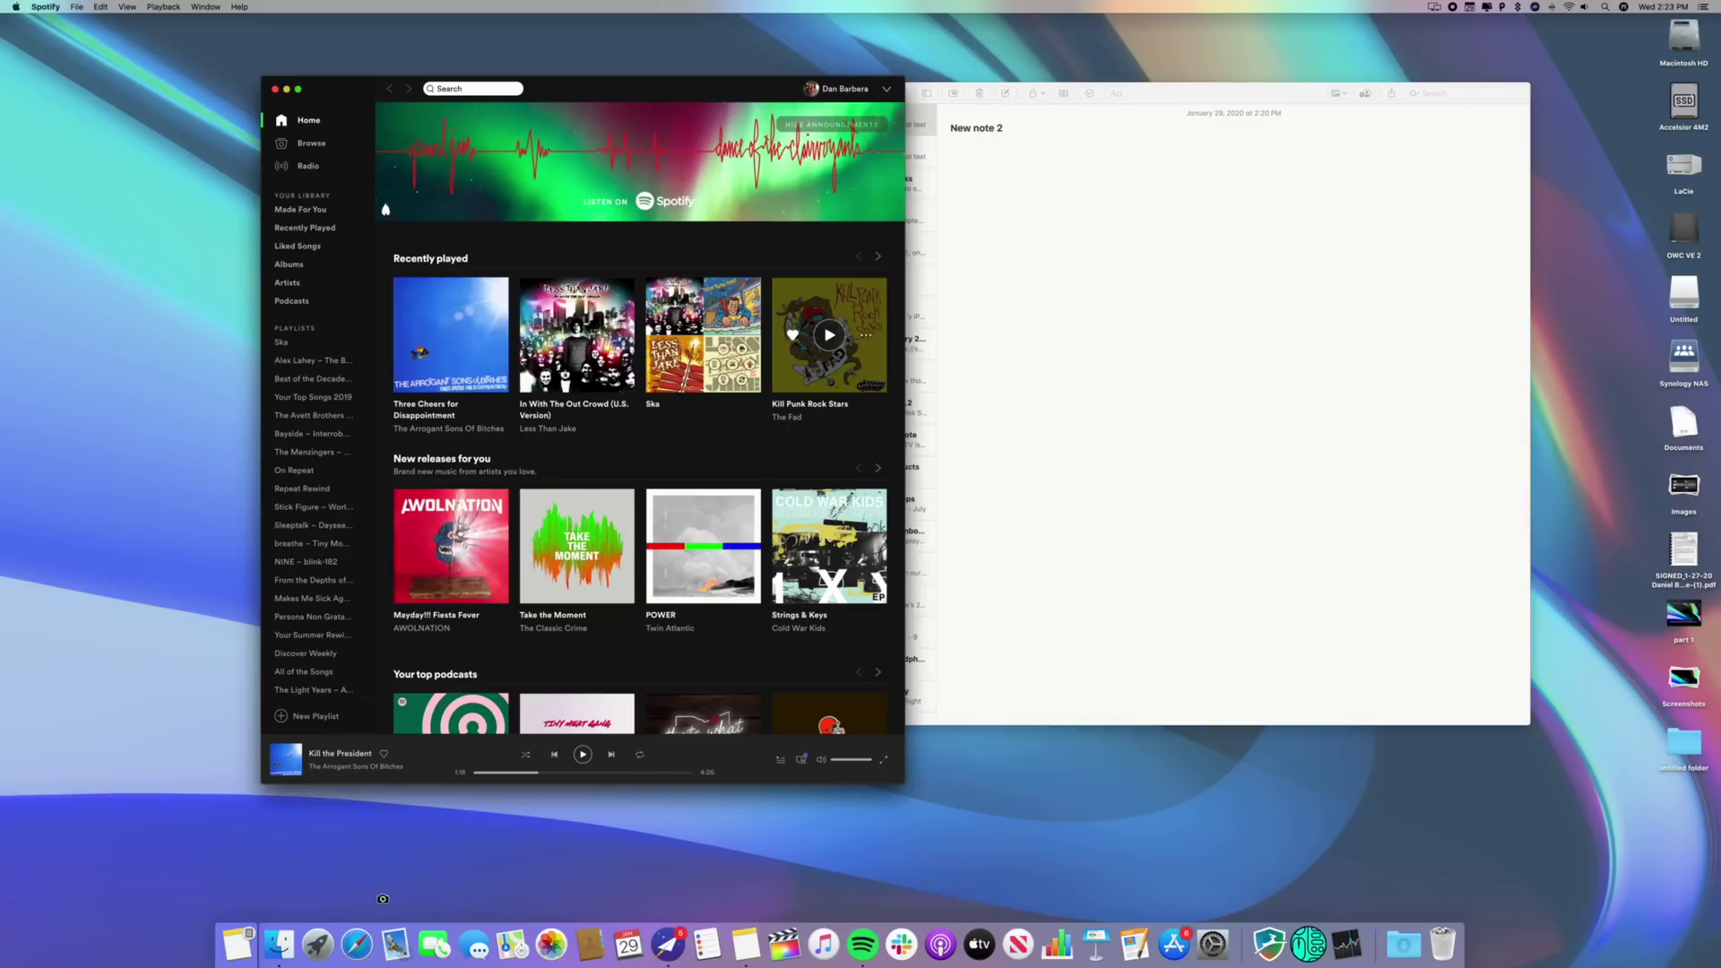
left_click(383, 932)
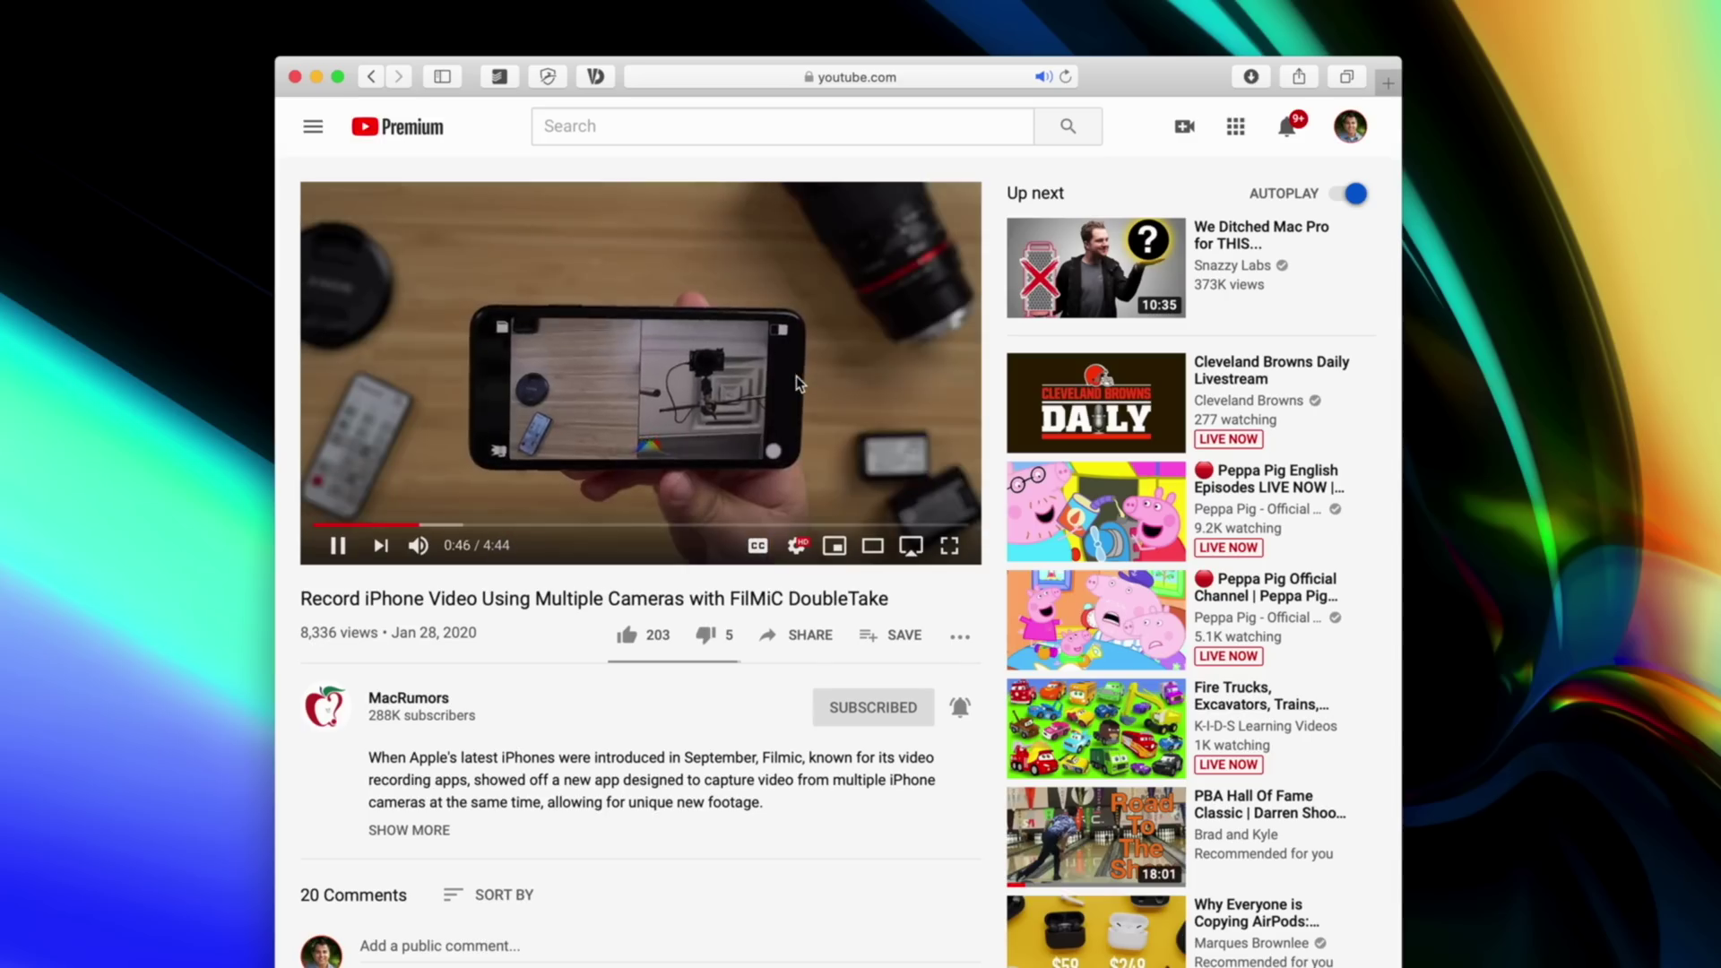
Step: Put the YouTube video into picture-in-picture via Safari's menu and drag it to the screen centre
right_click(824, 388)
right_click(844, 387)
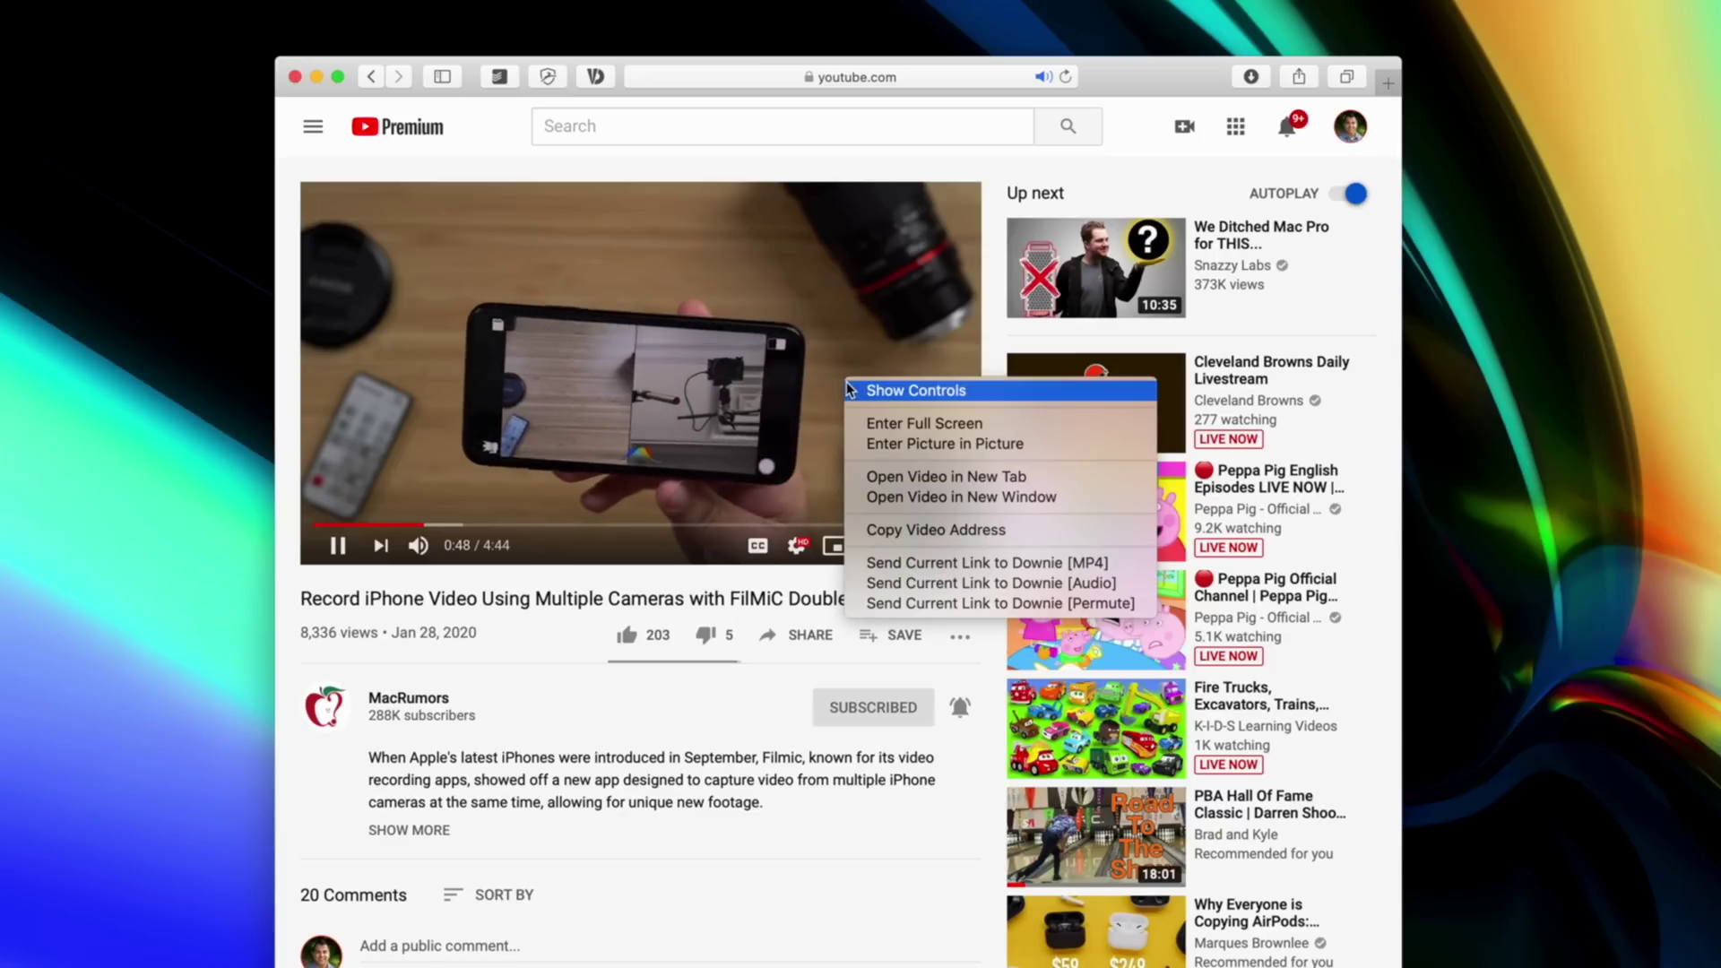
left_click(914, 444)
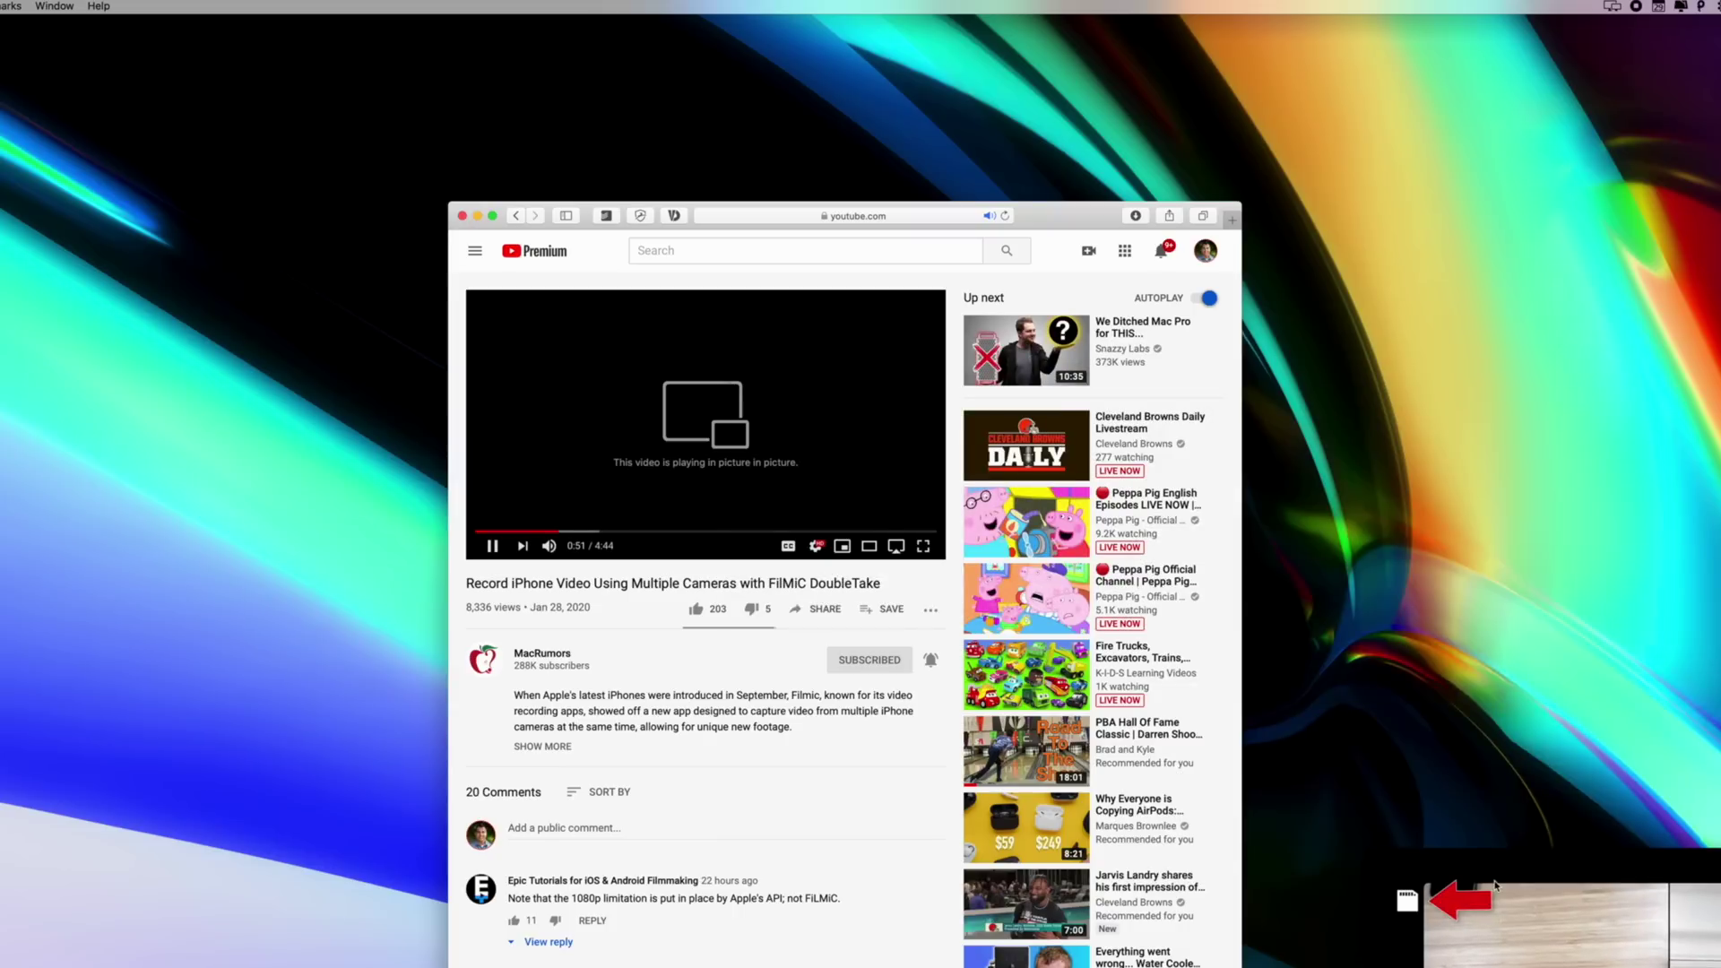
left_click_drag(1493, 884, 359, 179)
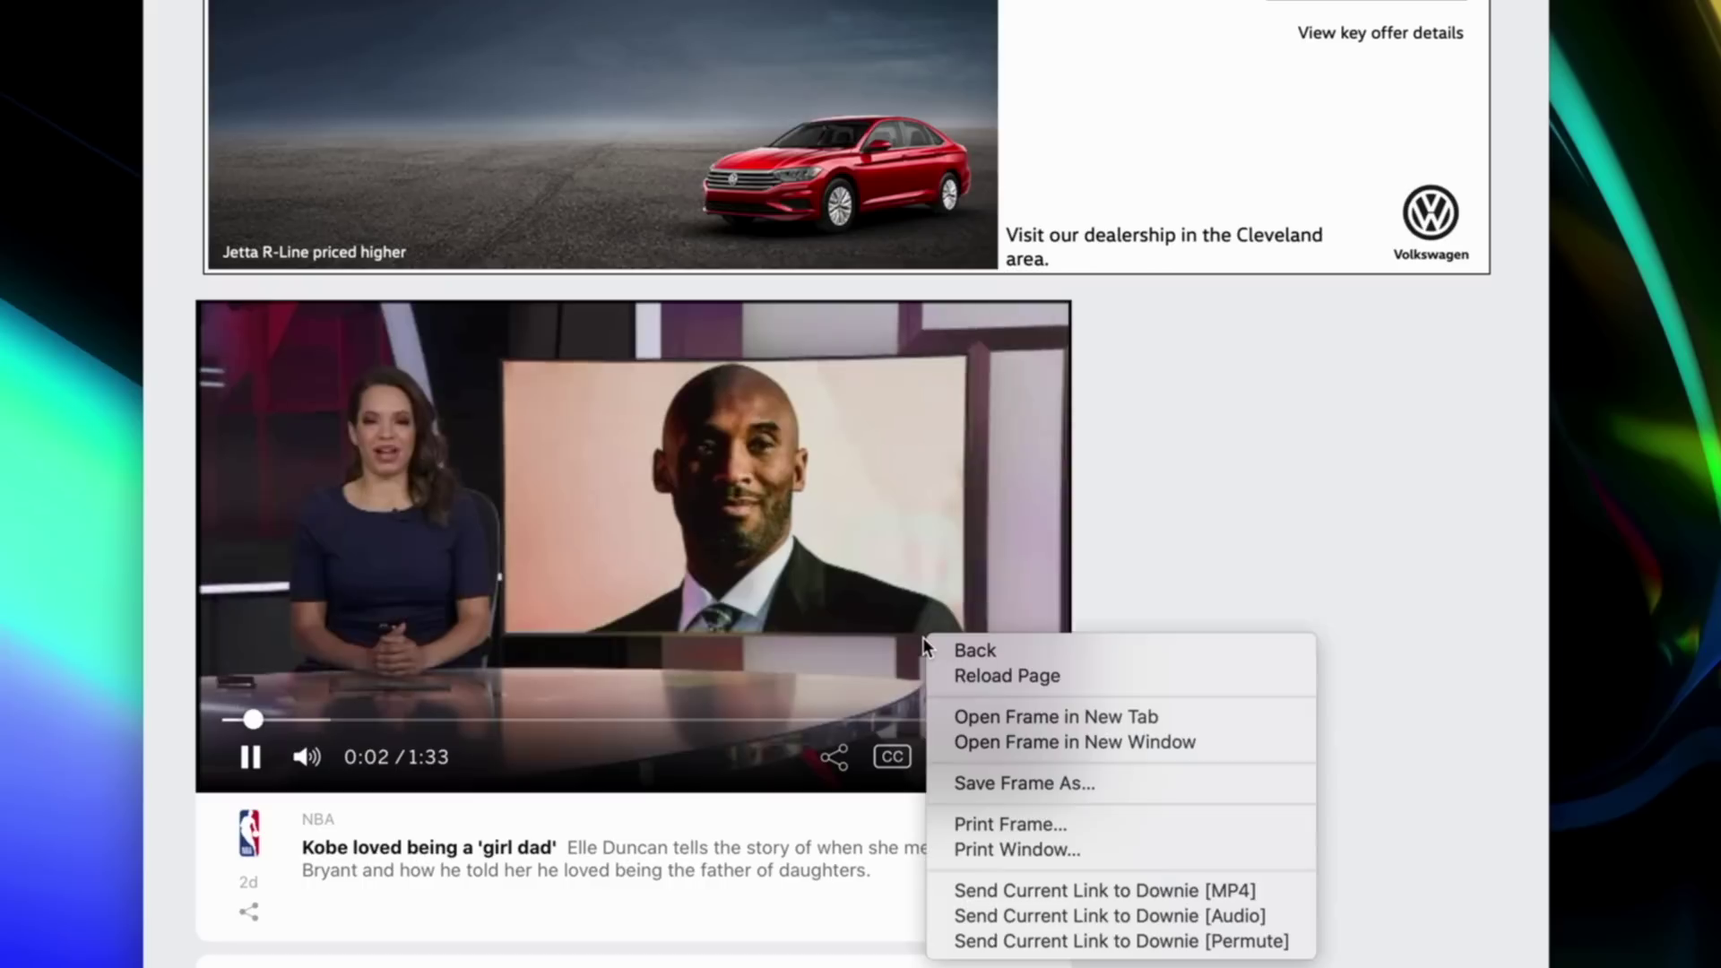
Step: Pop the ESPN video into a picture-in-picture window from the tab's speaker icon
left_click(922, 638)
right_click(922, 637)
left_click(739, 540)
right_click(738, 540)
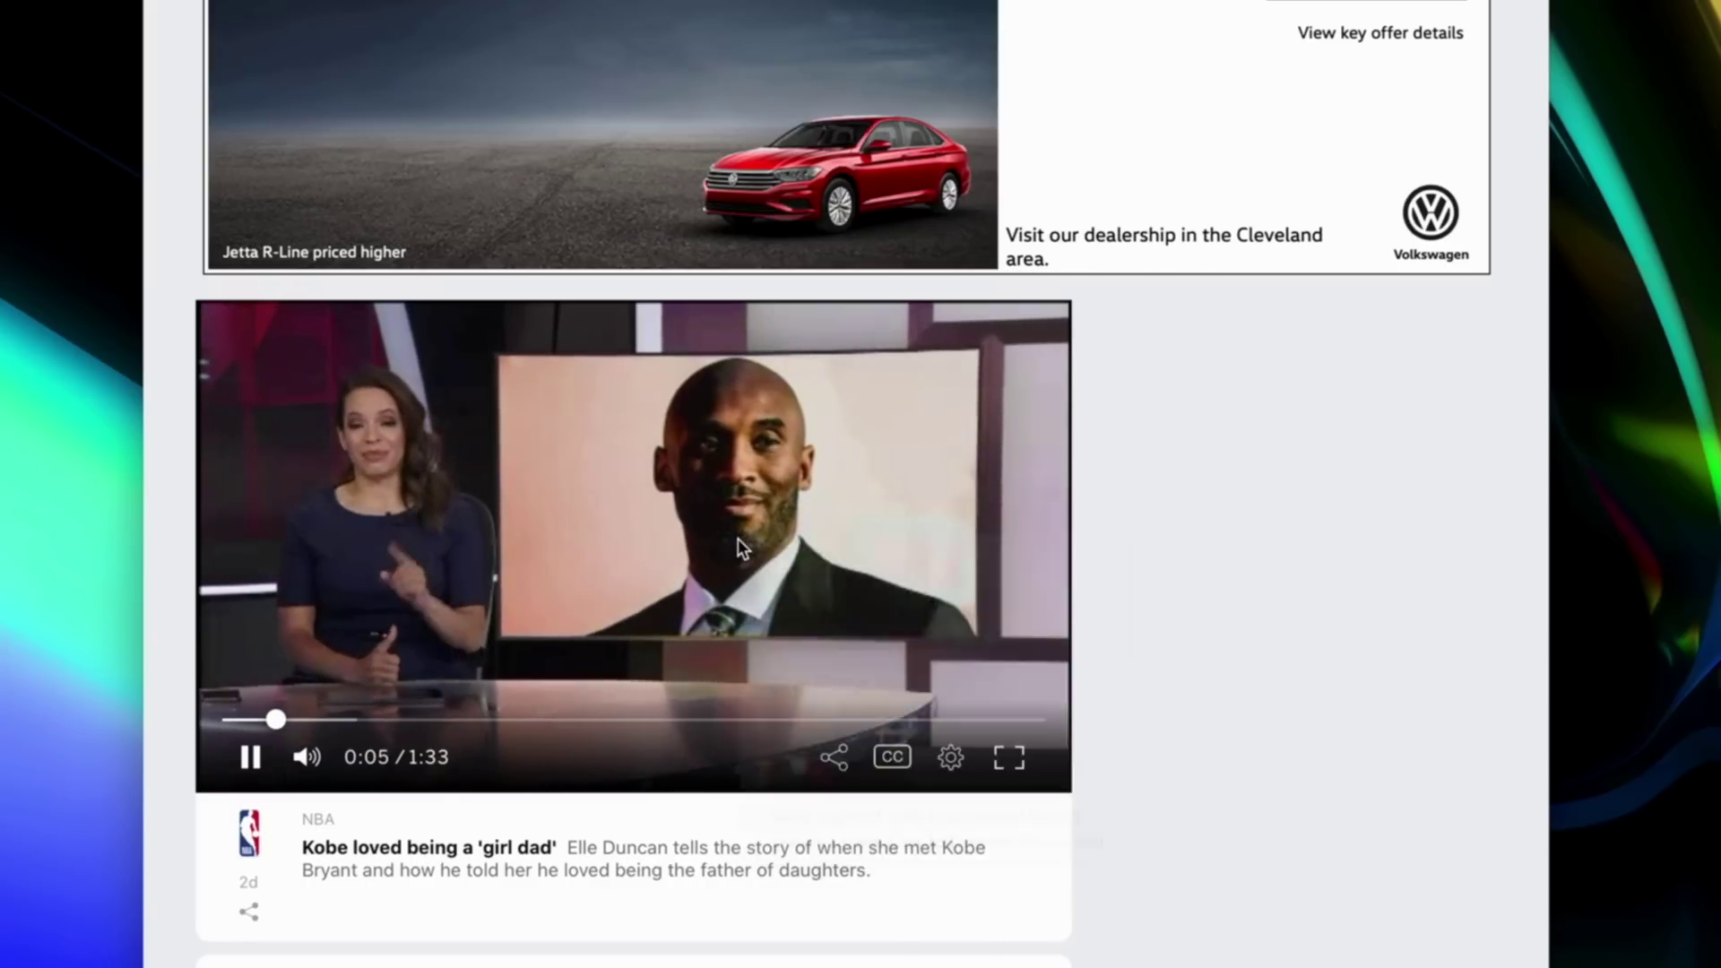
left_click(739, 539)
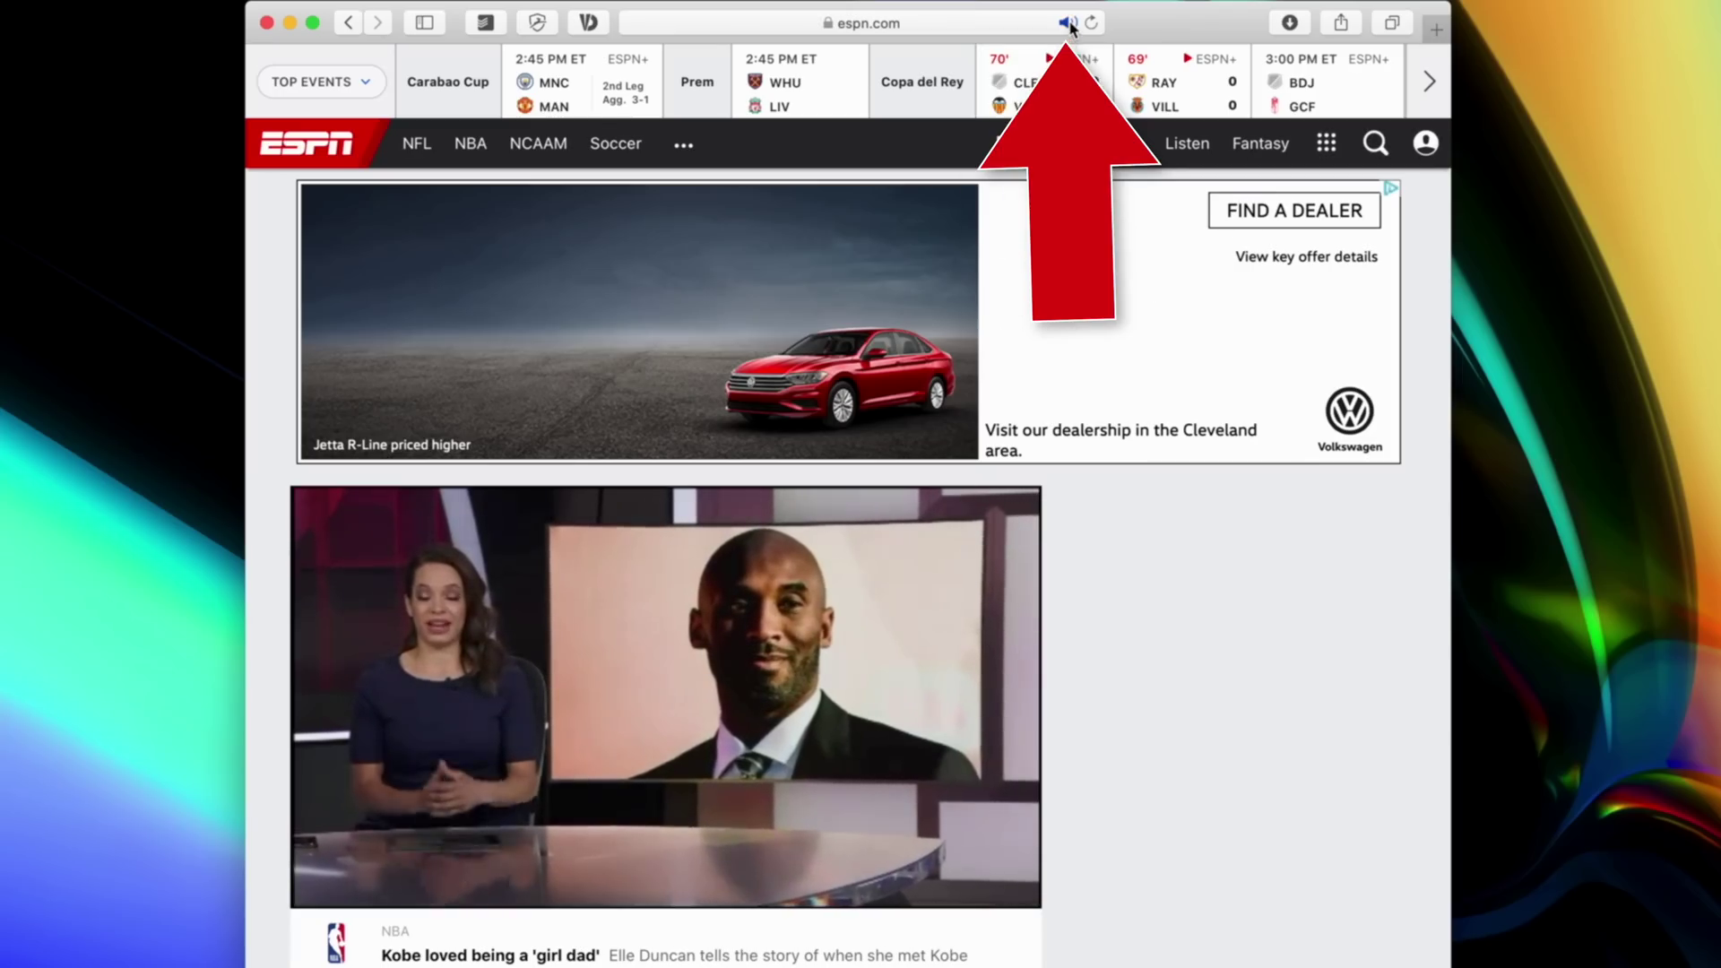
right_click(1070, 24)
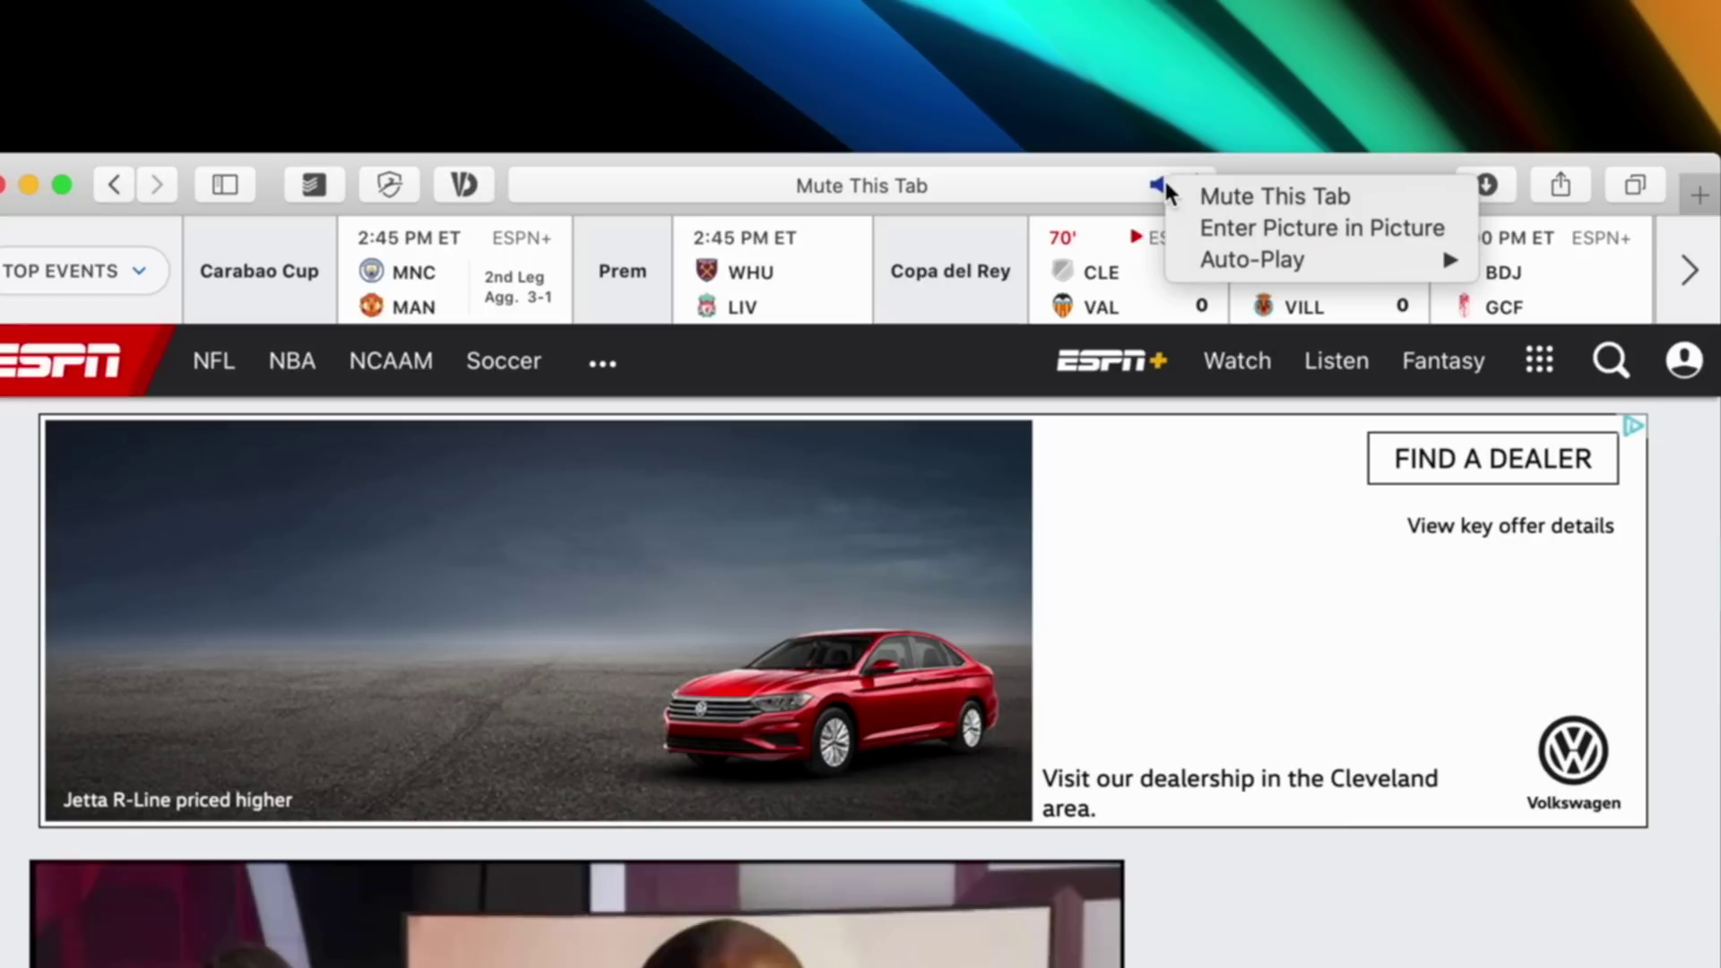
left_click(1259, 219)
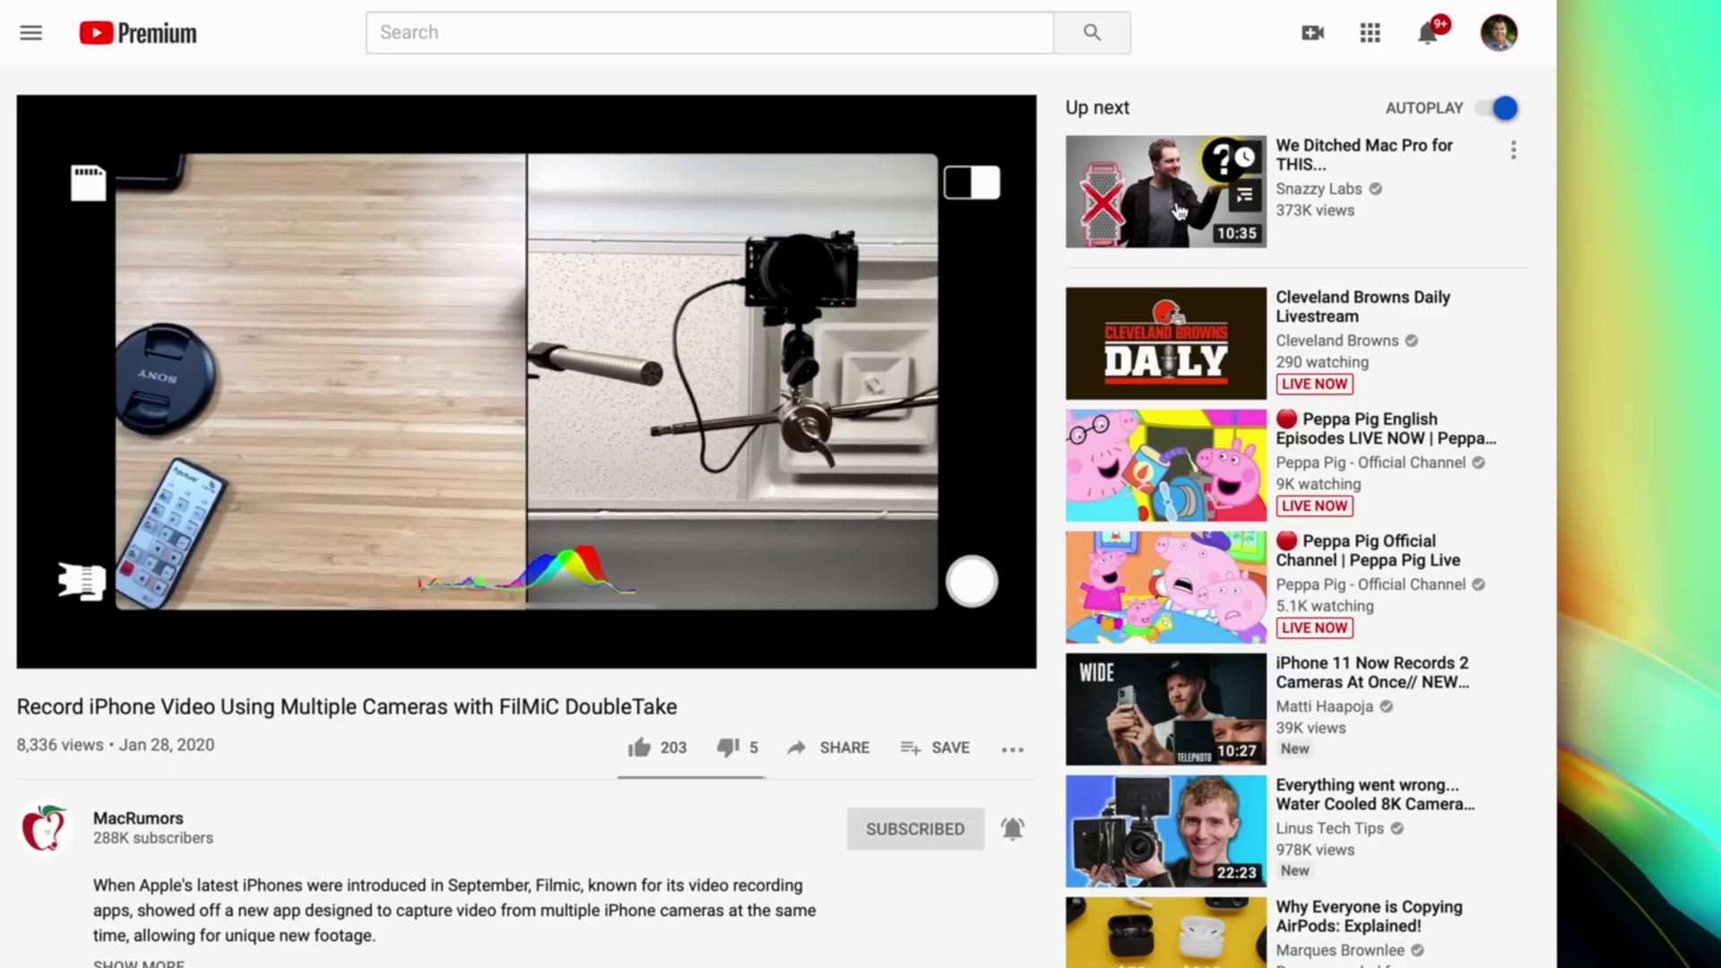
Step: Quick Look preview the We Ditched Mac Pro video and the new low-cost iPhone article link
left_click(1187, 197)
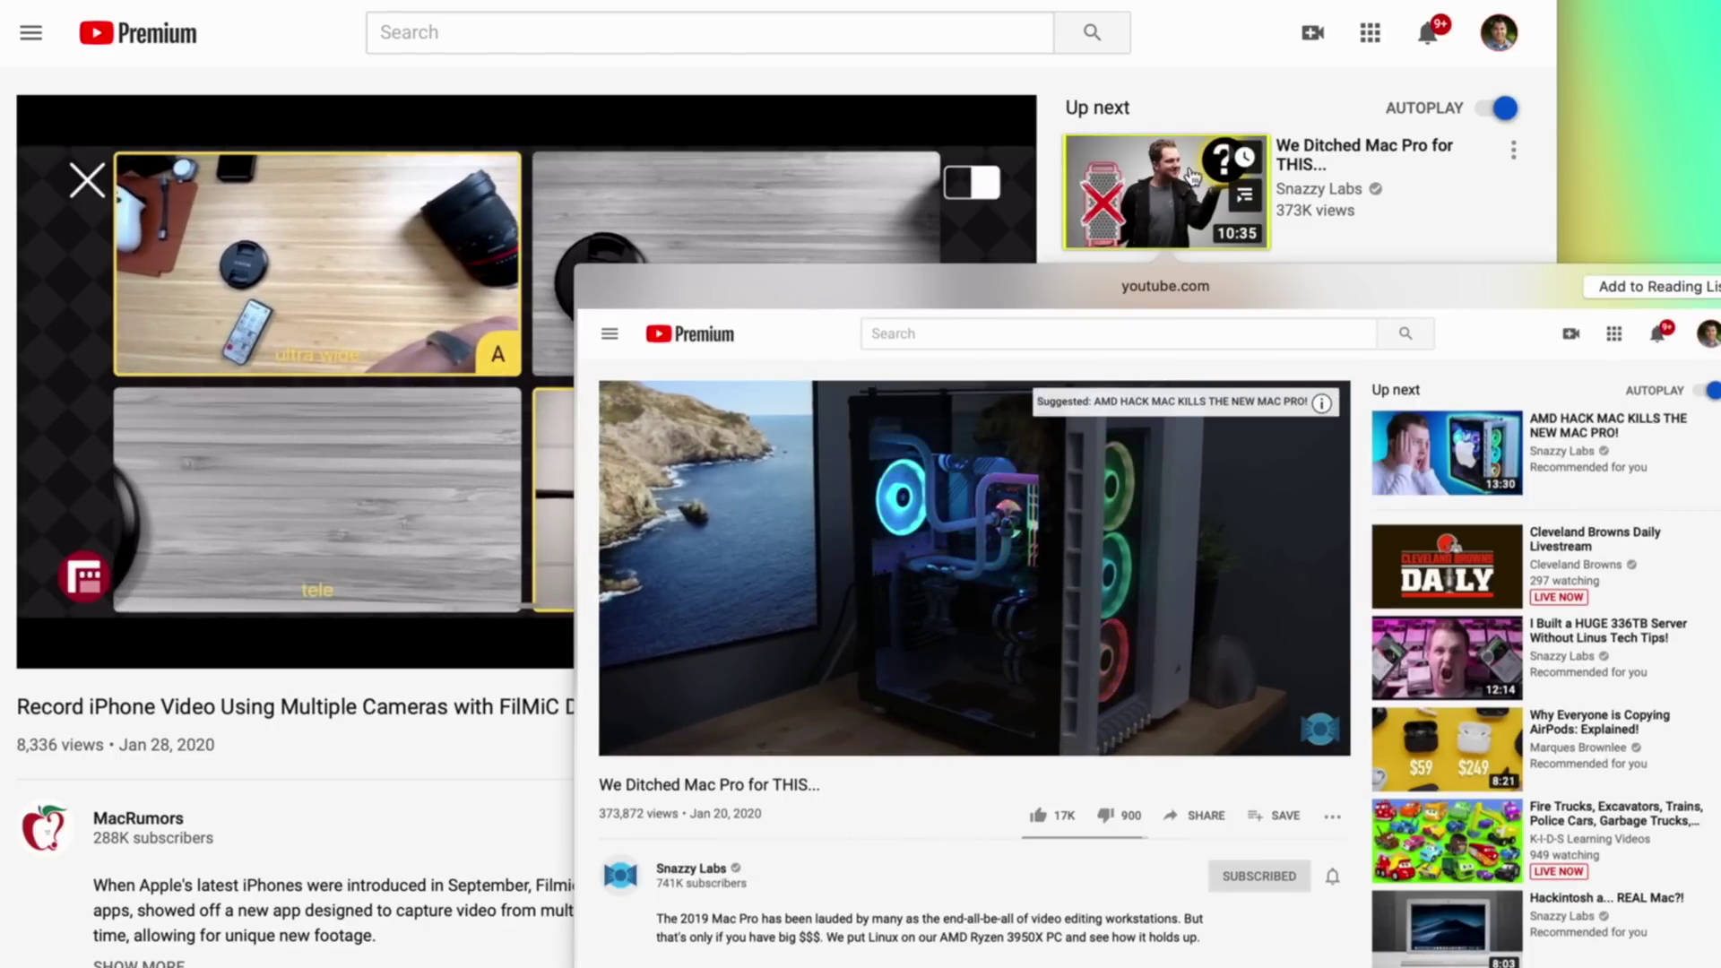
left_click(1202, 80)
left_click(543, 362)
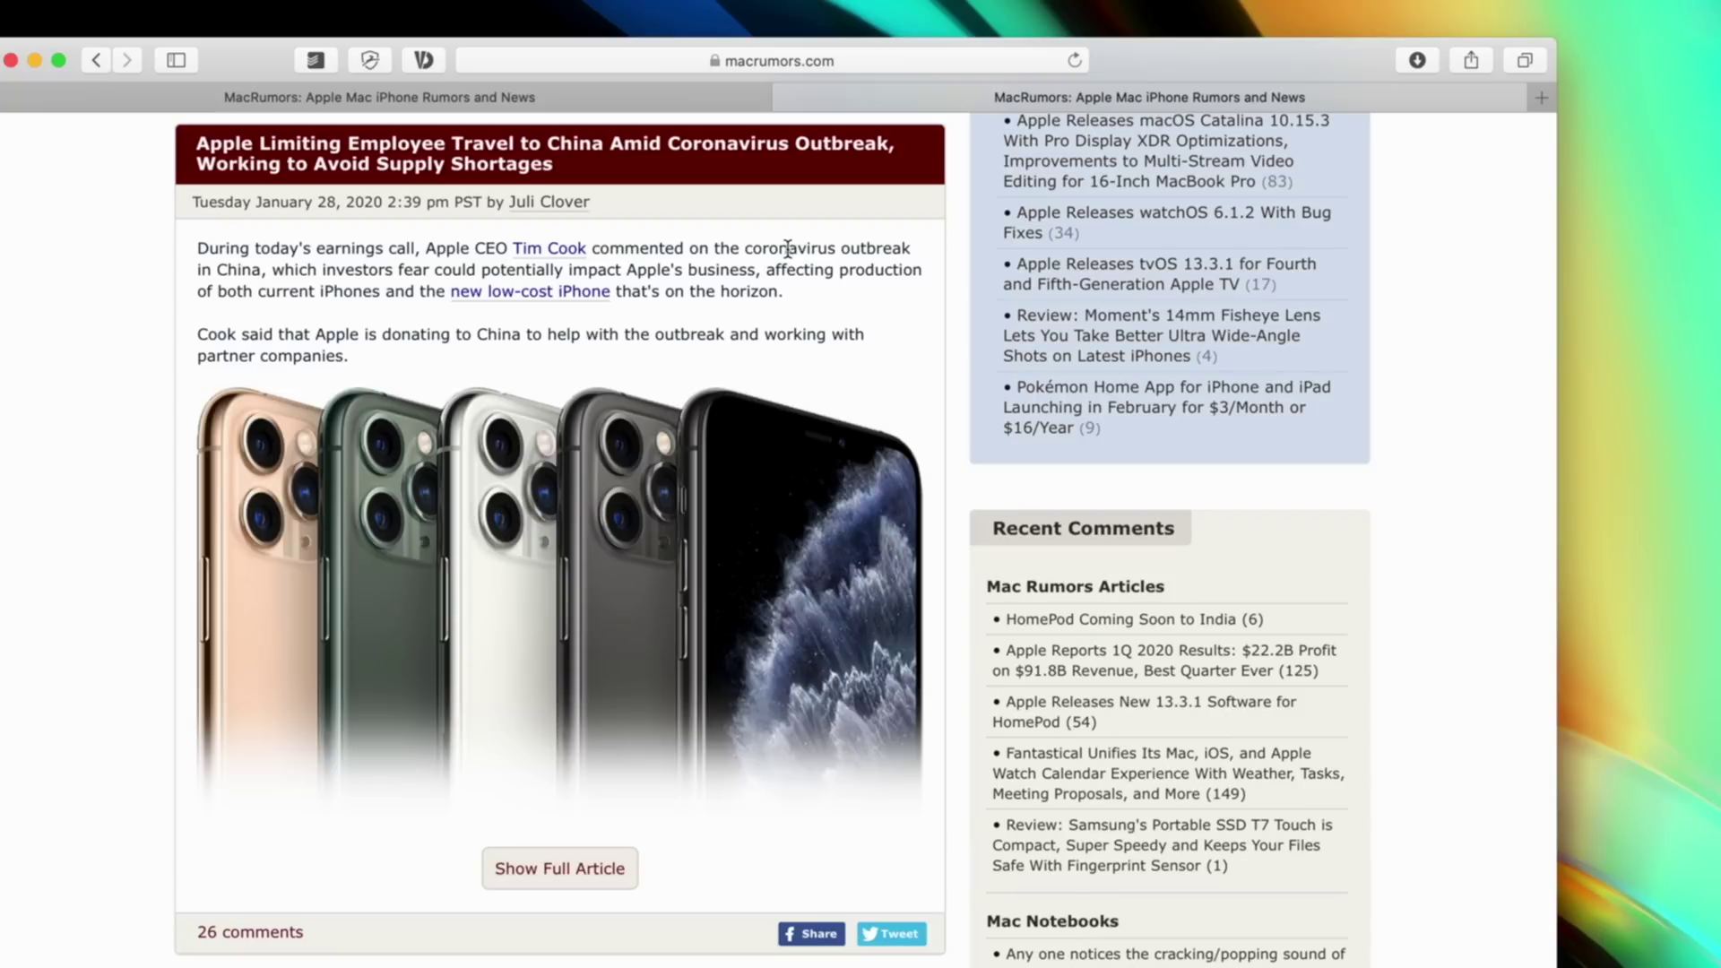
right_click(789, 252)
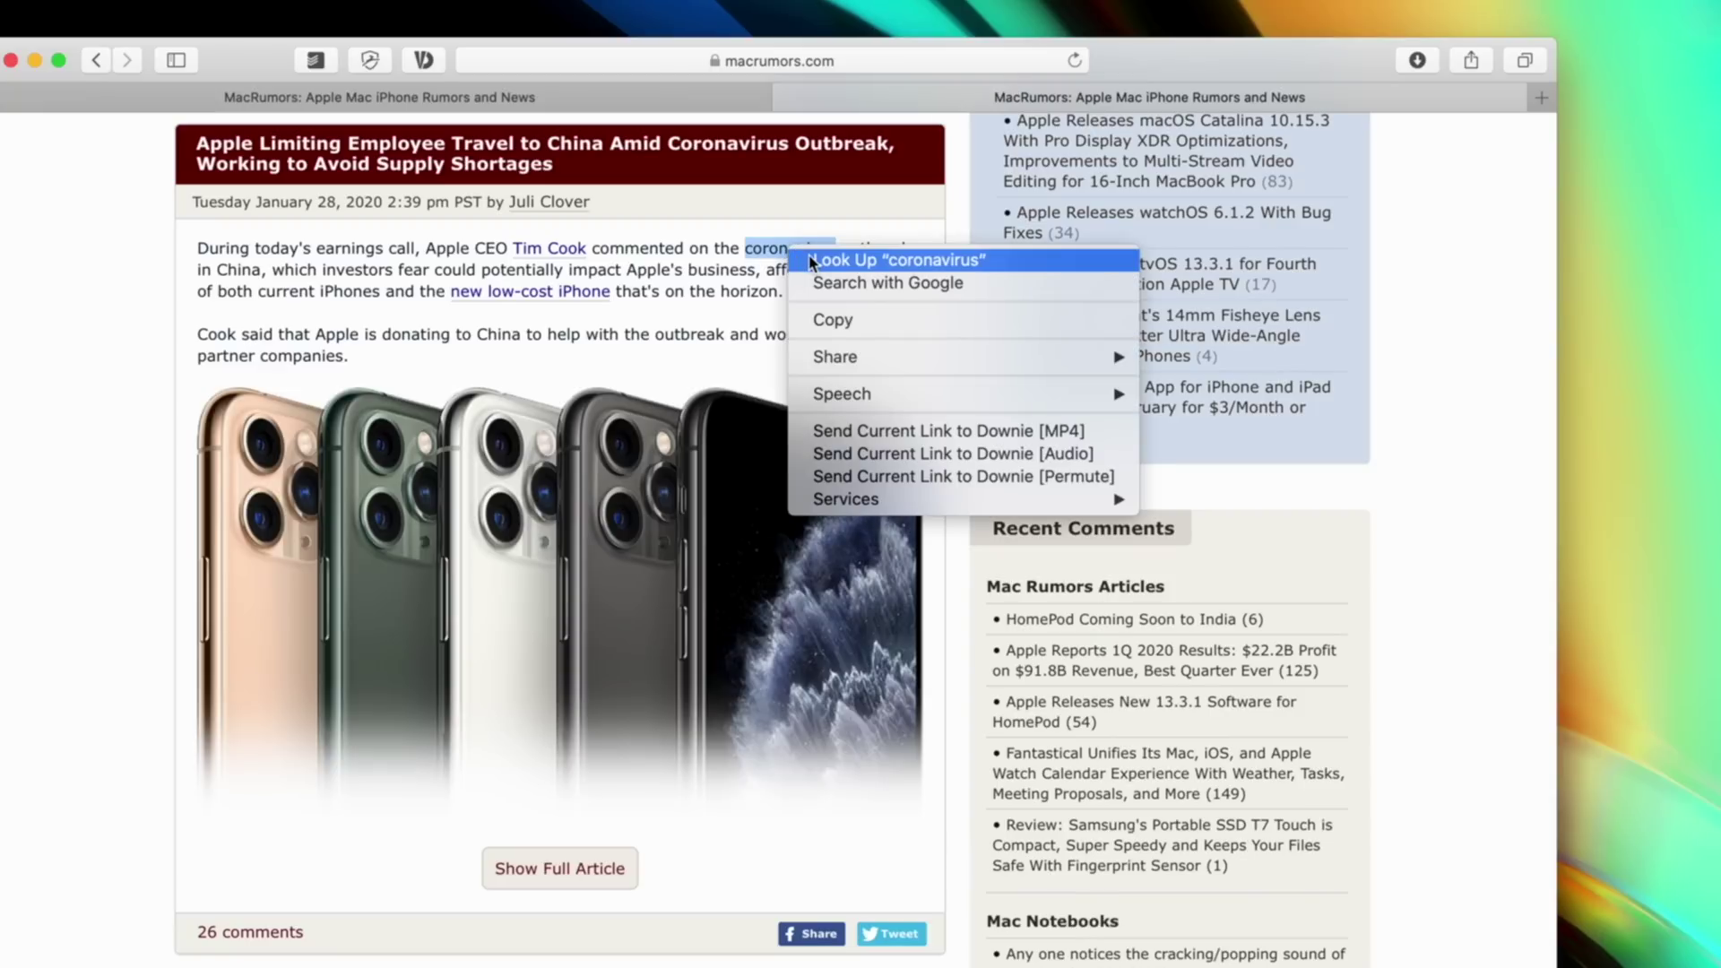
Step: Look up coronavirus via Look Up, dismiss it, then look it up again with a force click
left_click(811, 261)
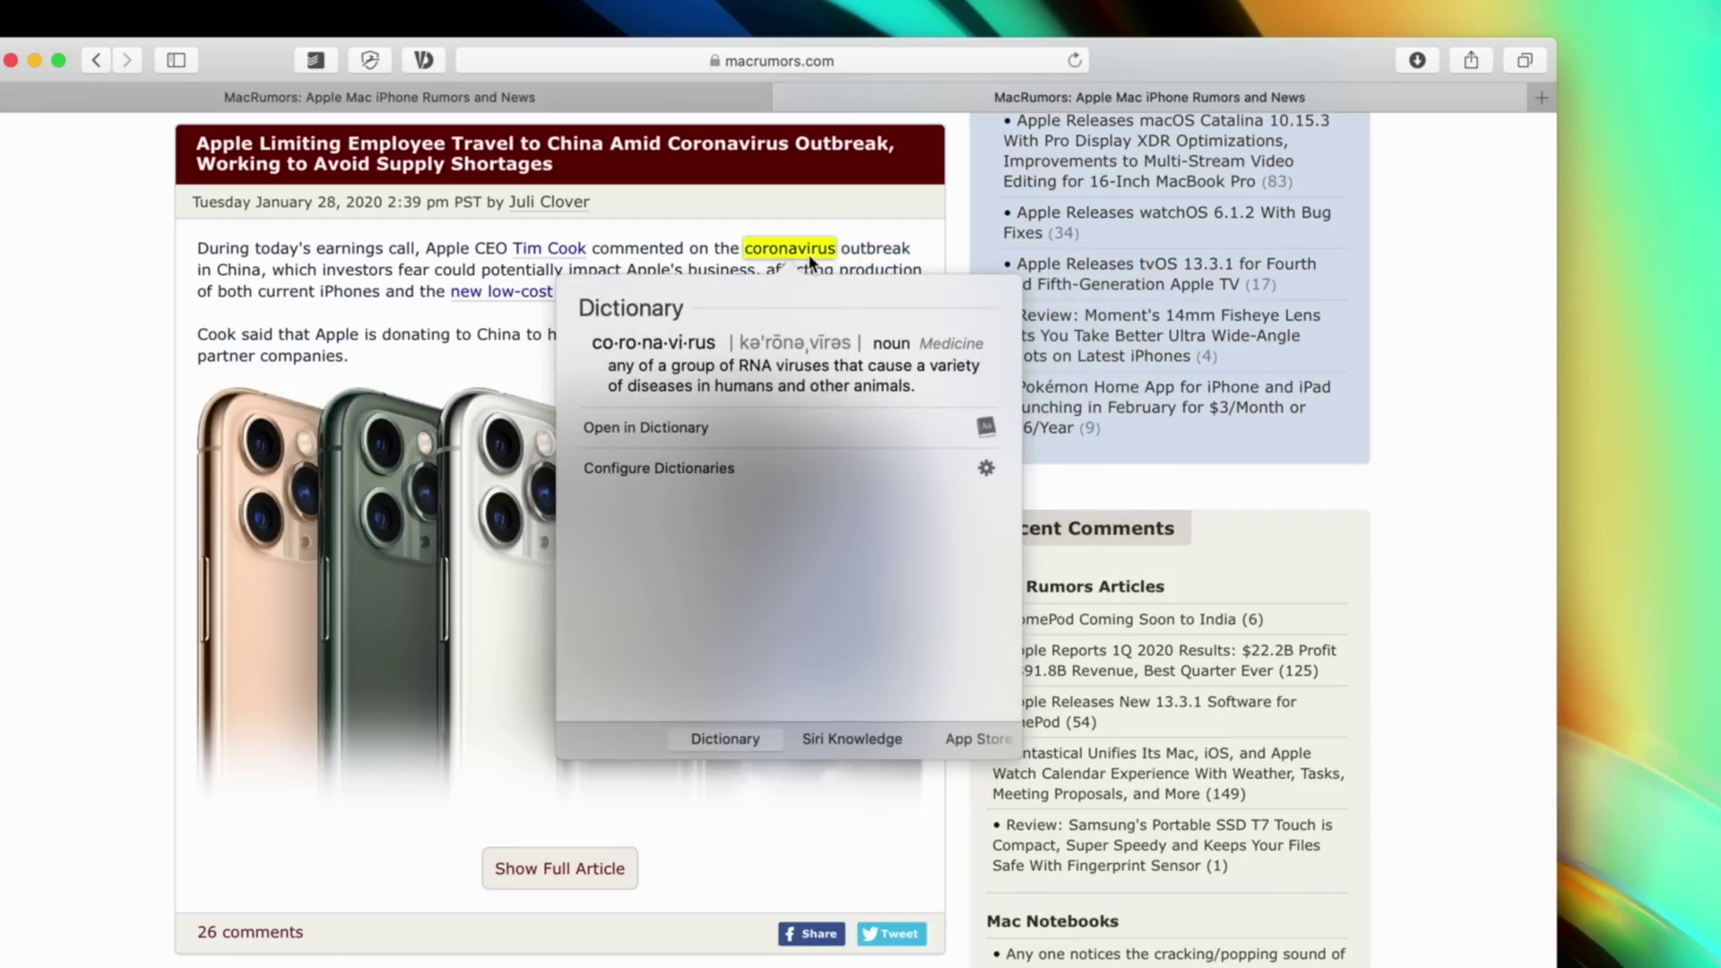
left_click(800, 248)
left_click(785, 250)
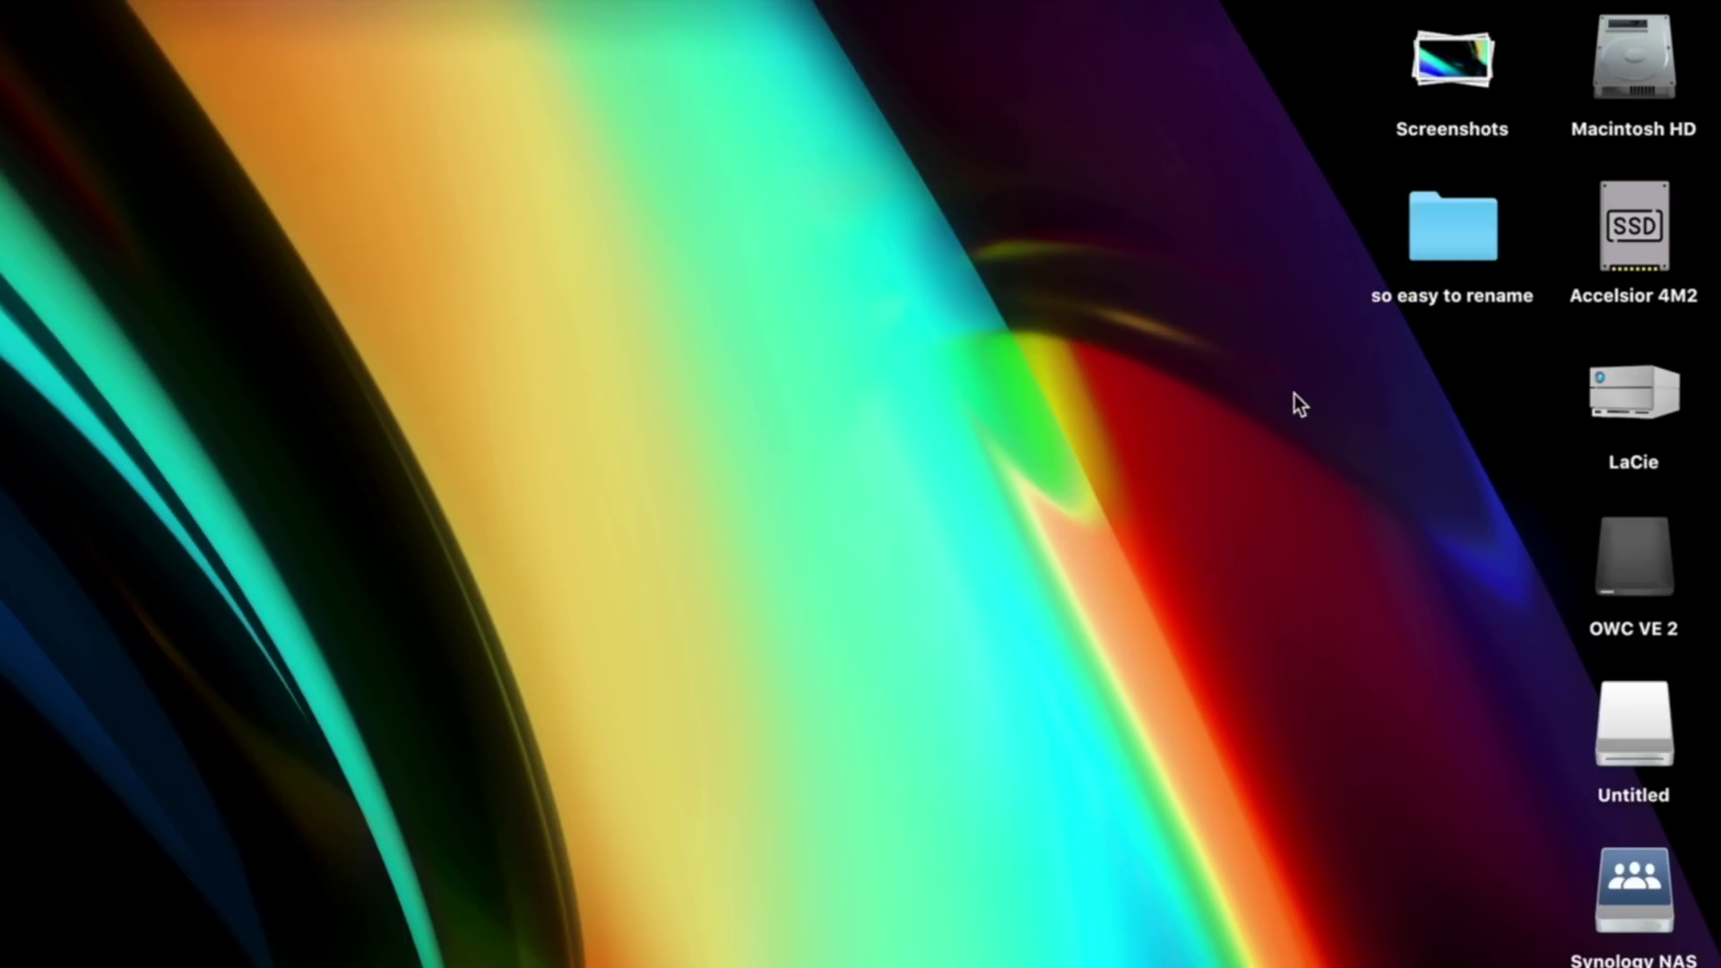
left_click(1448, 219)
key("space")
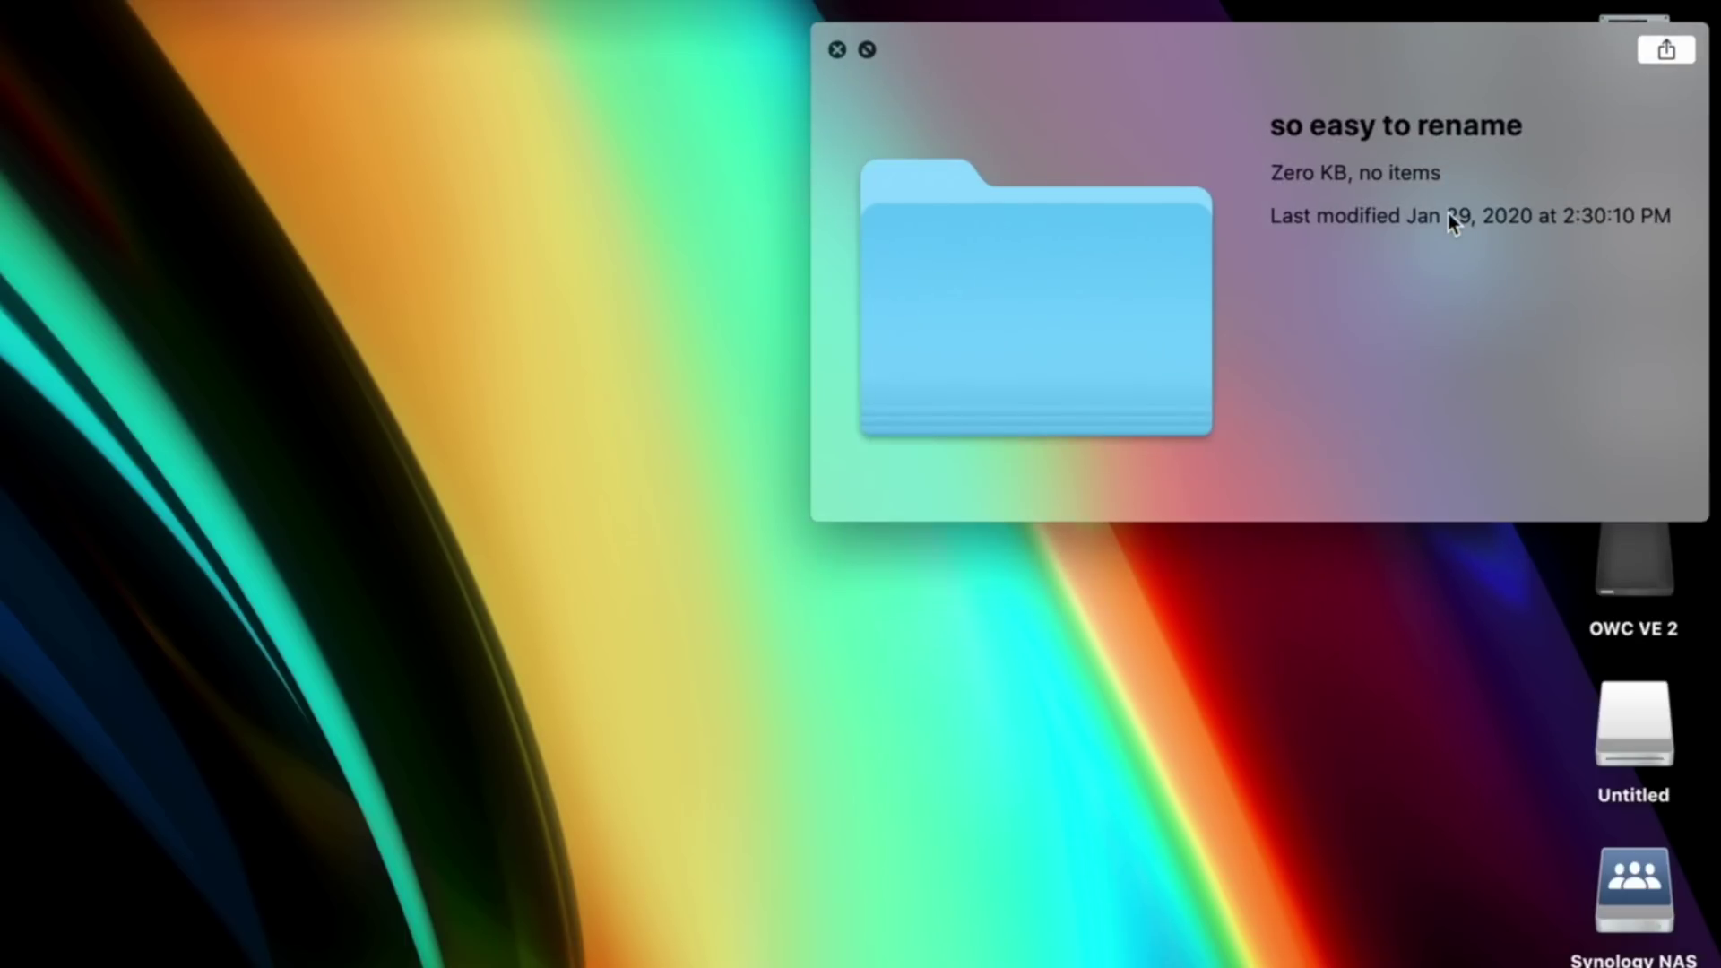
key("space")
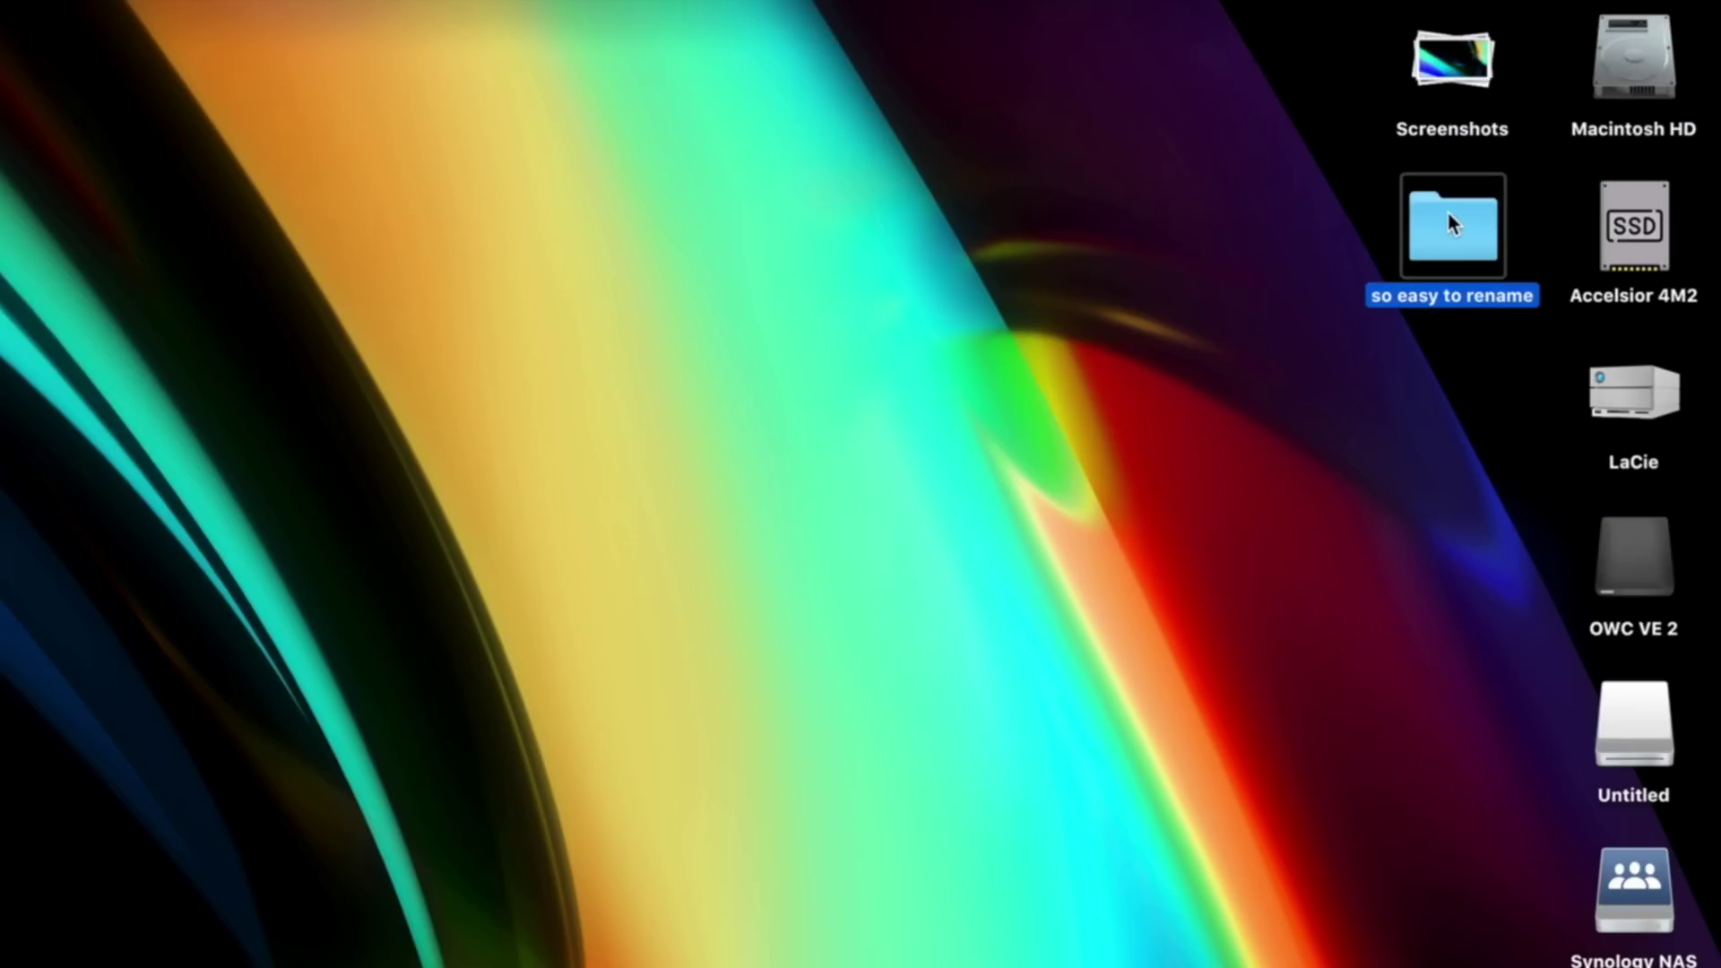
key("space")
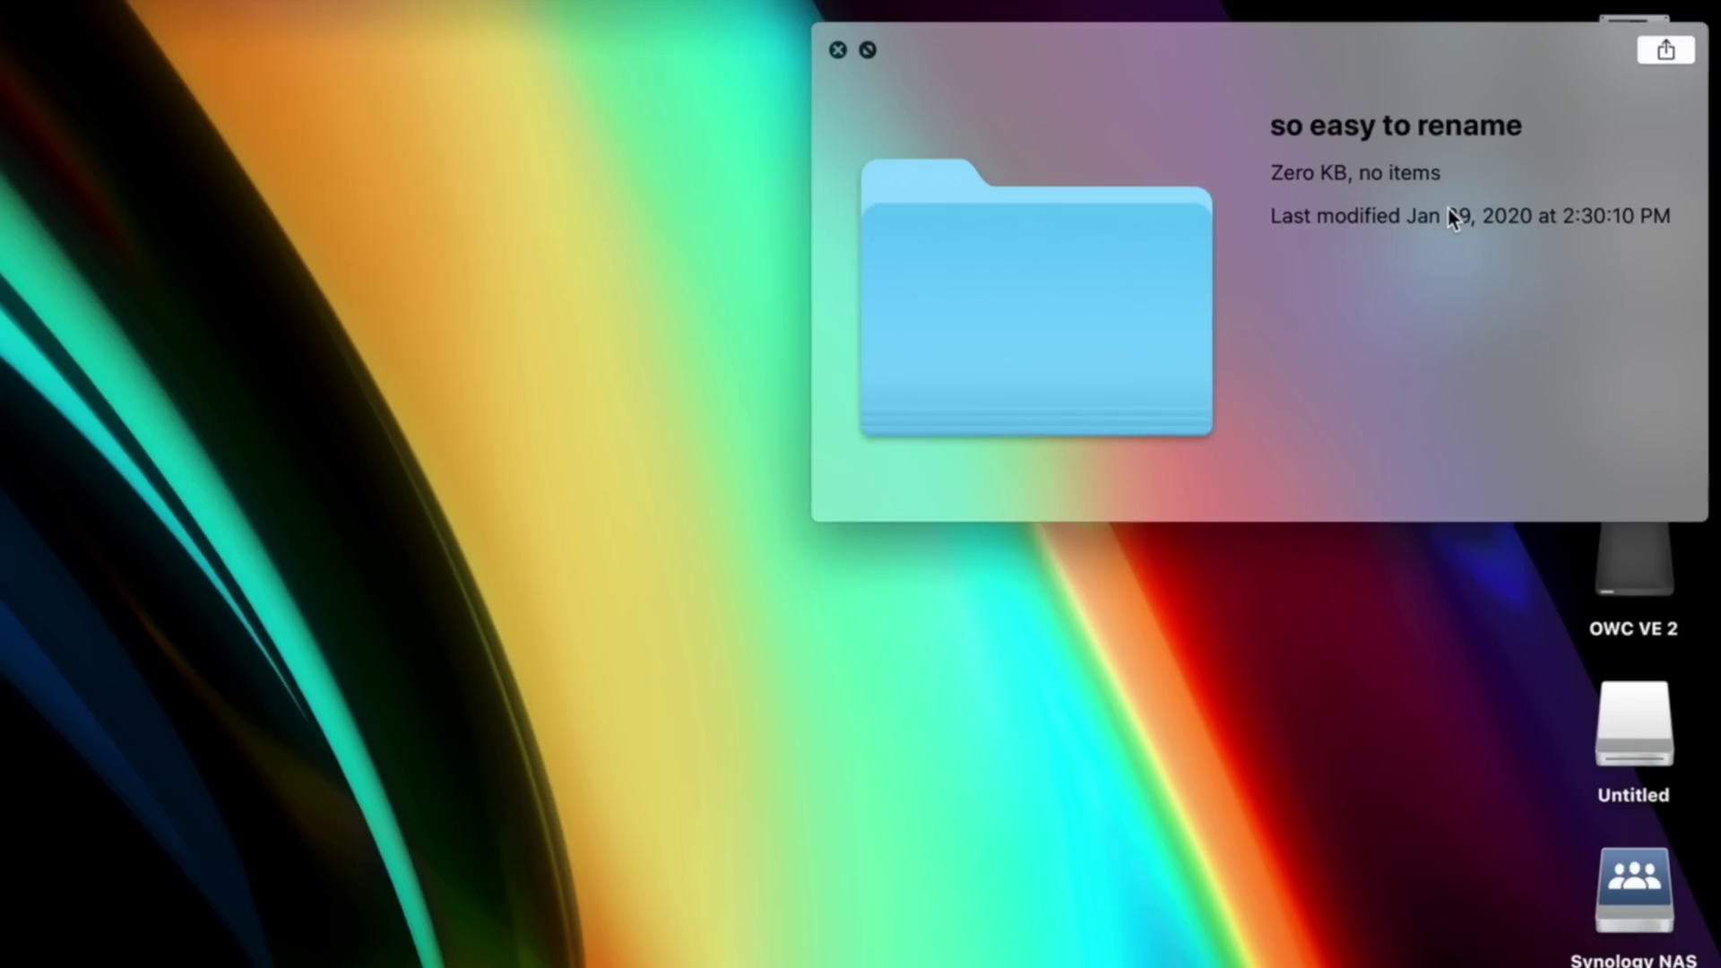
key("space")
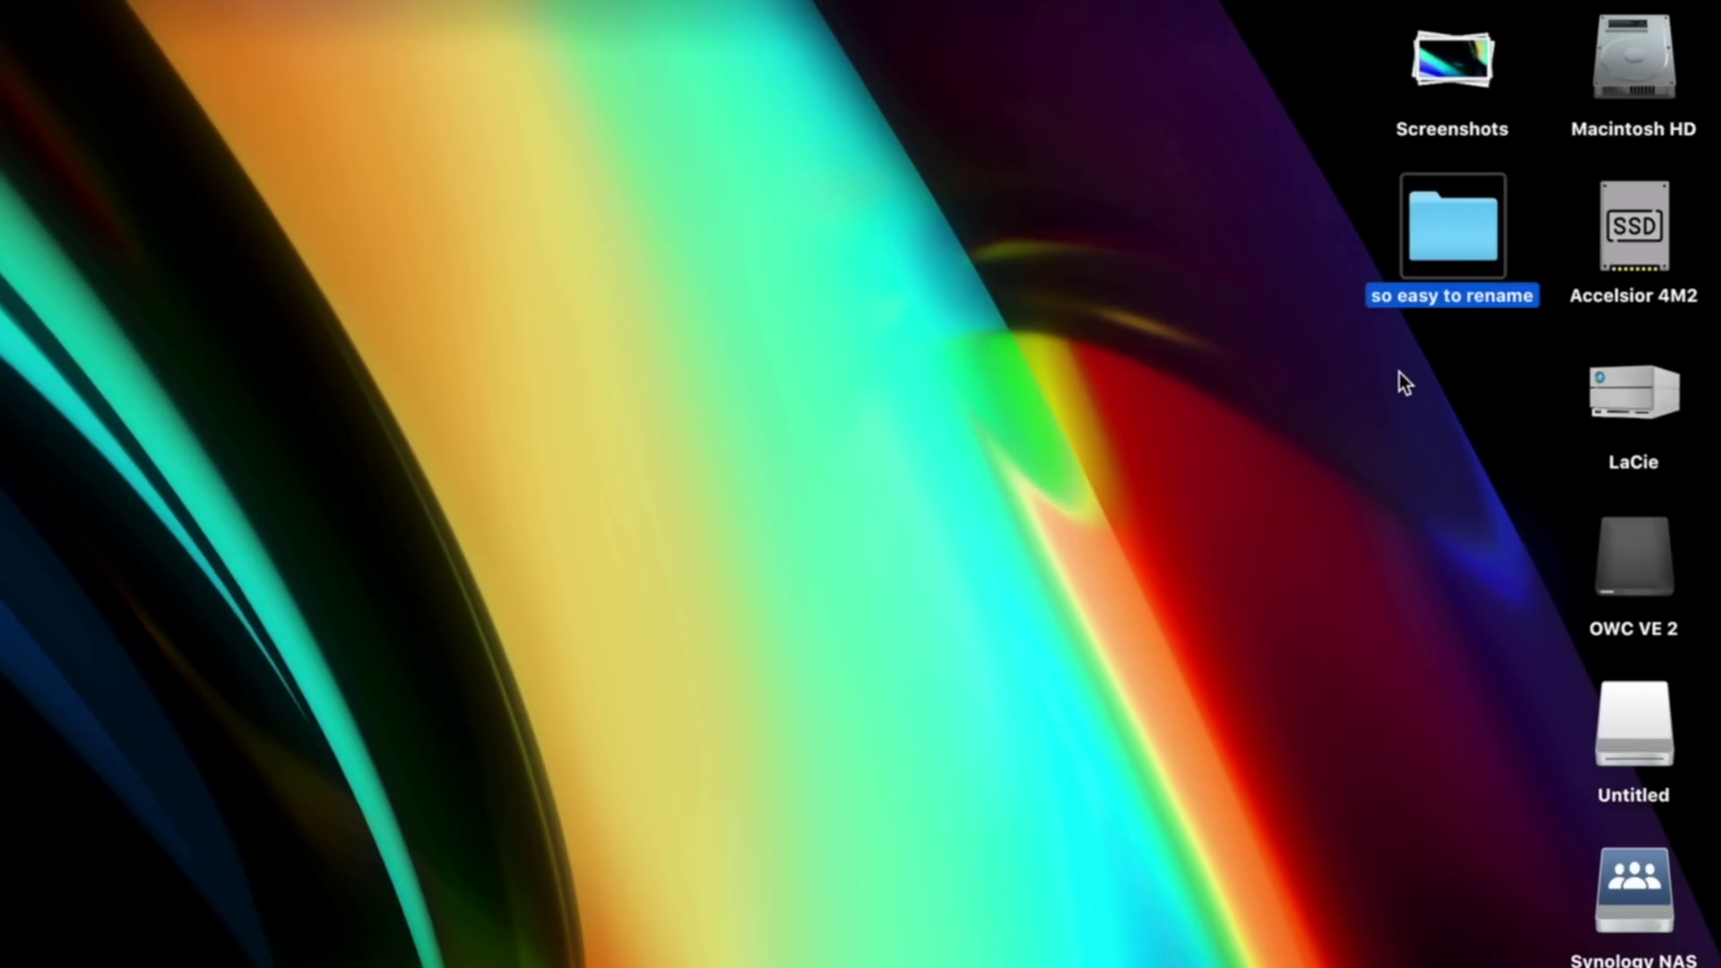
left_click(1423, 301)
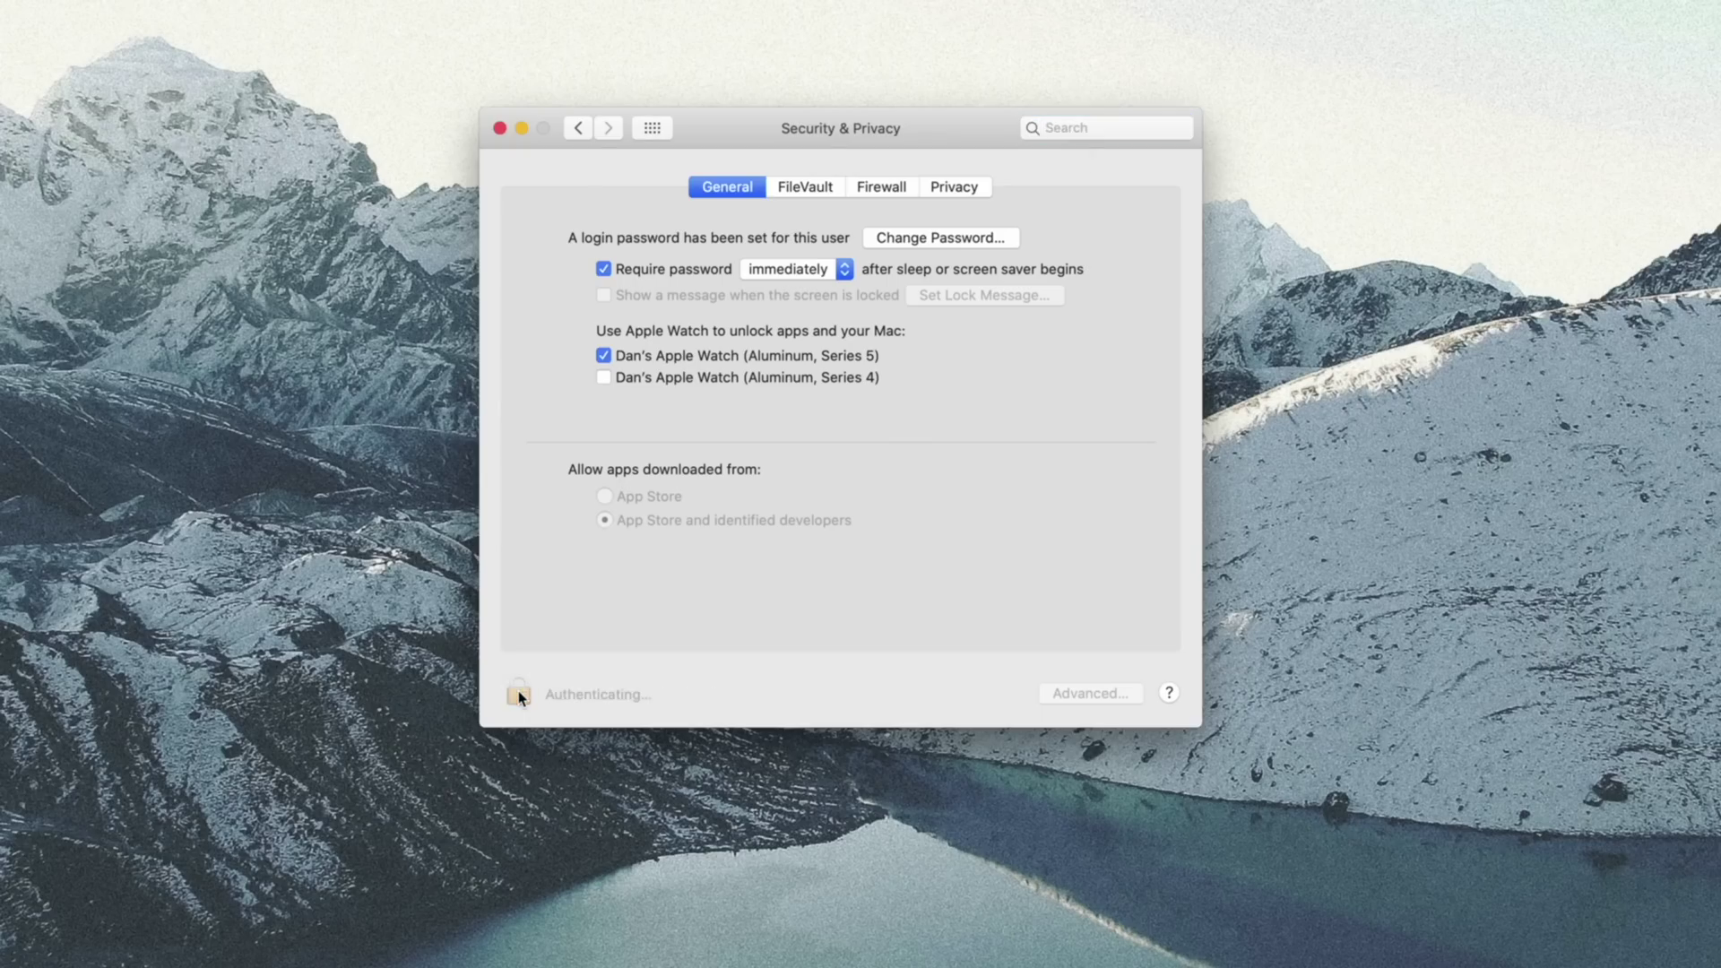
left_click(519, 695)
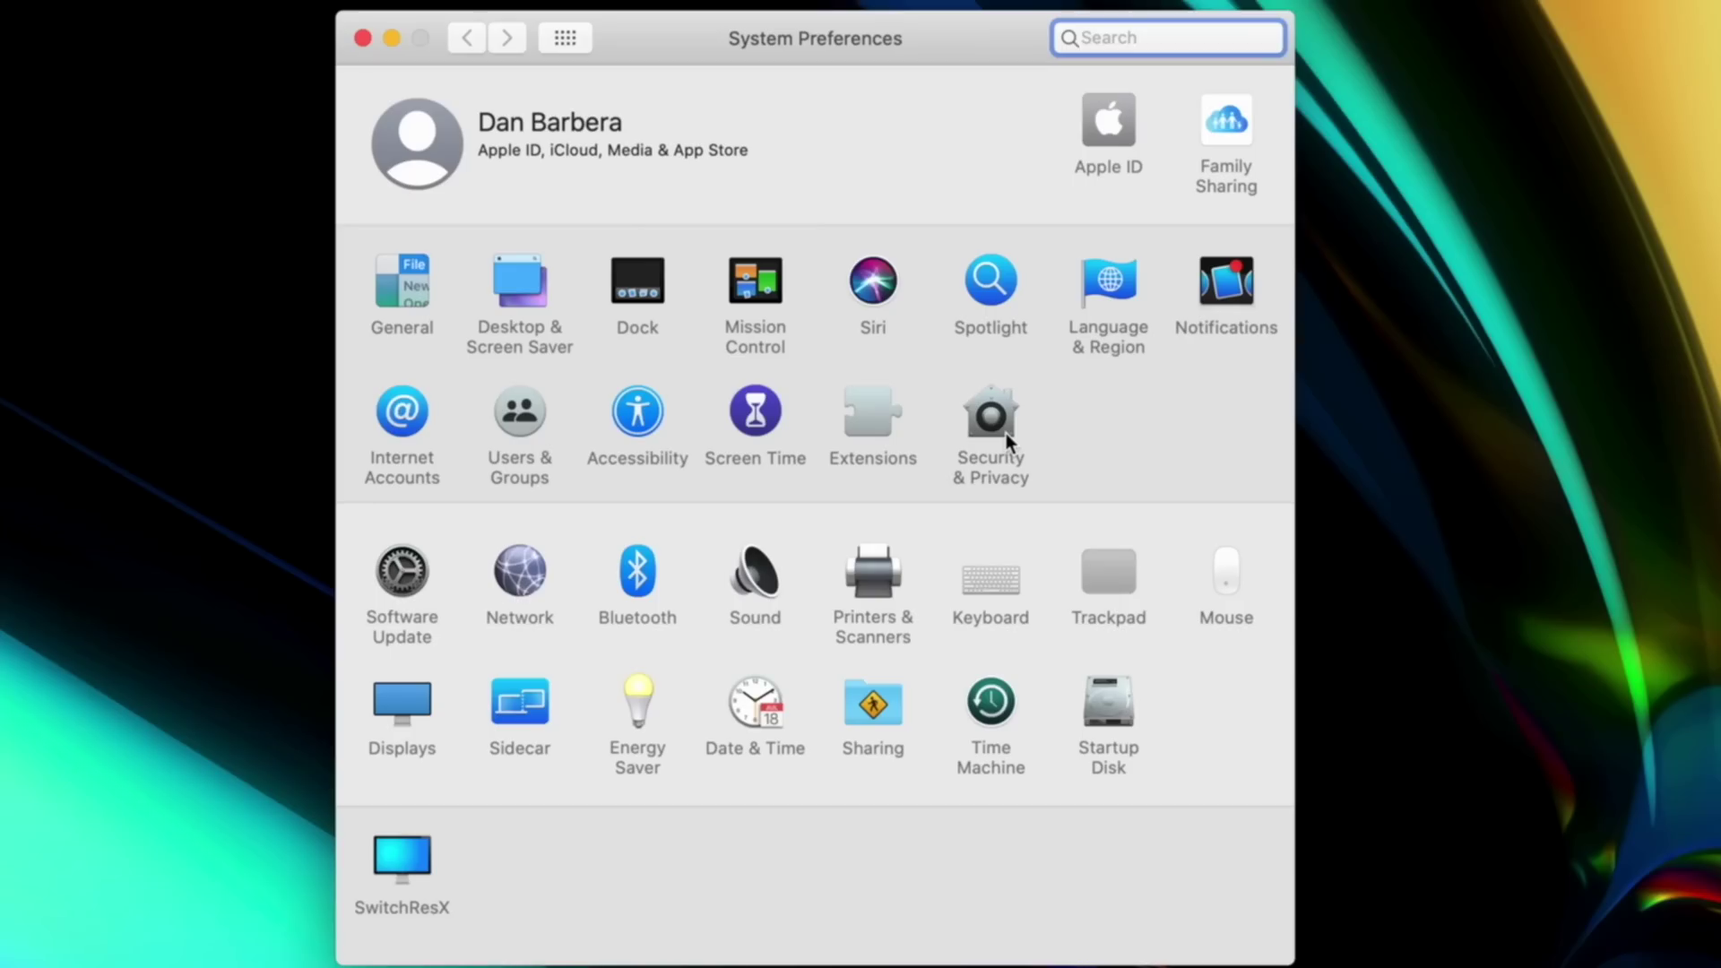
Step: Show the General tab of the Security & Privacy preferences
left_click(1005, 433)
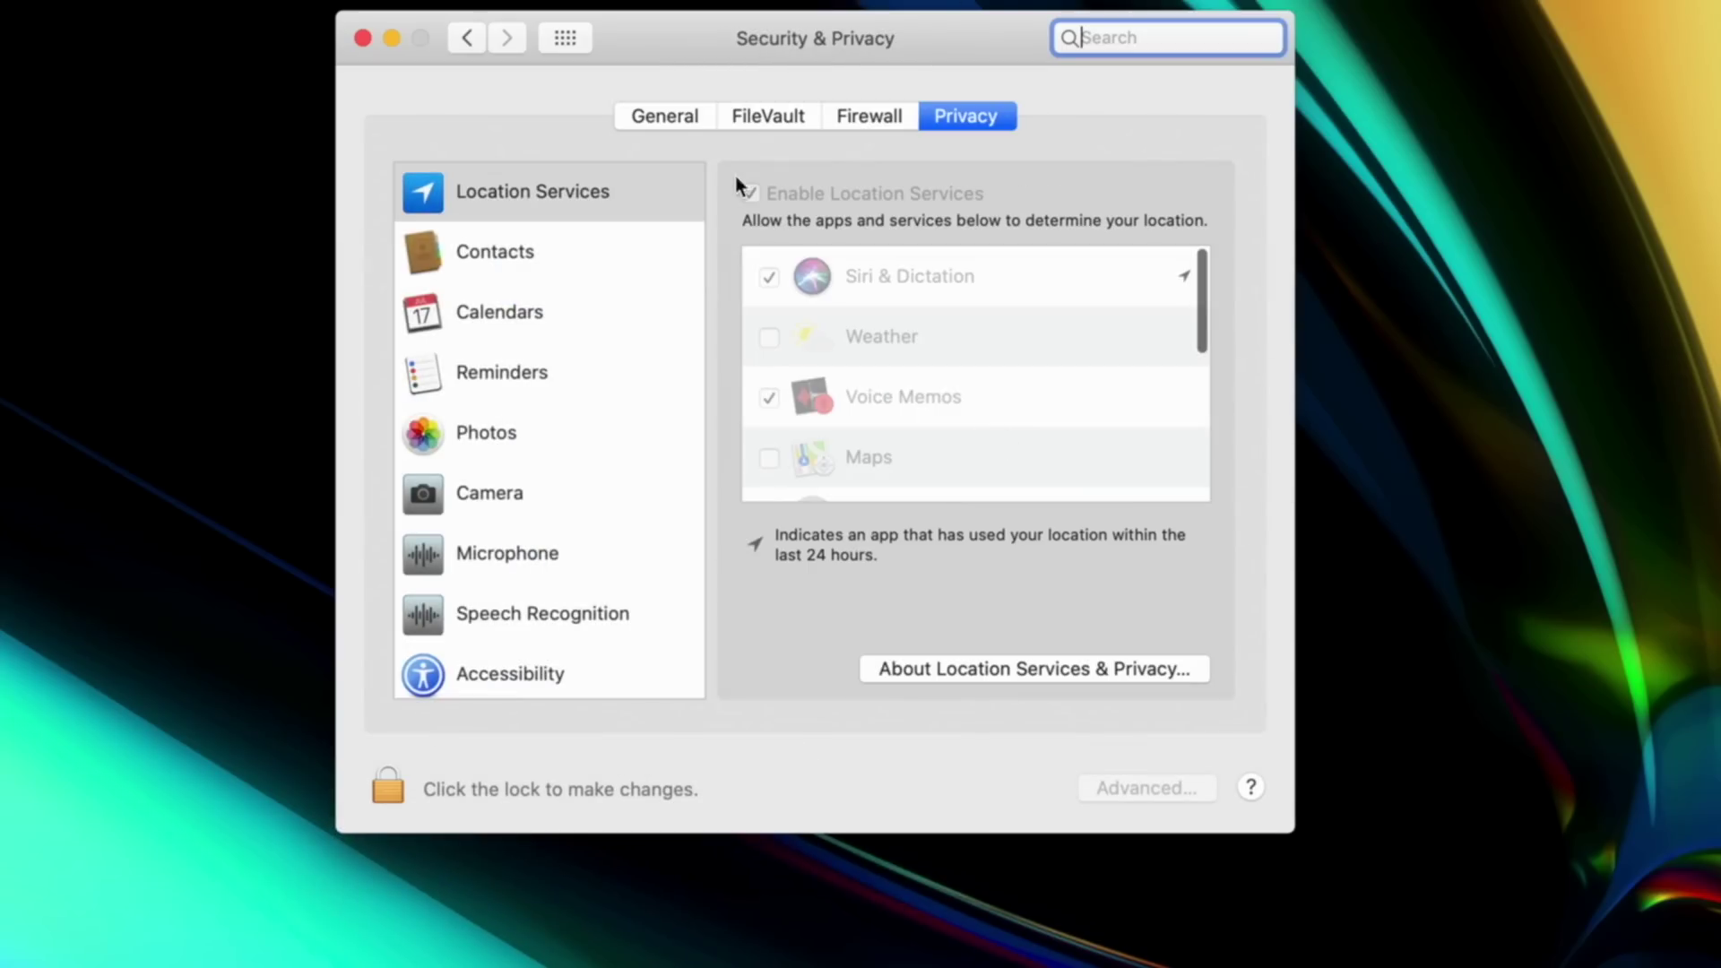
left_click(673, 127)
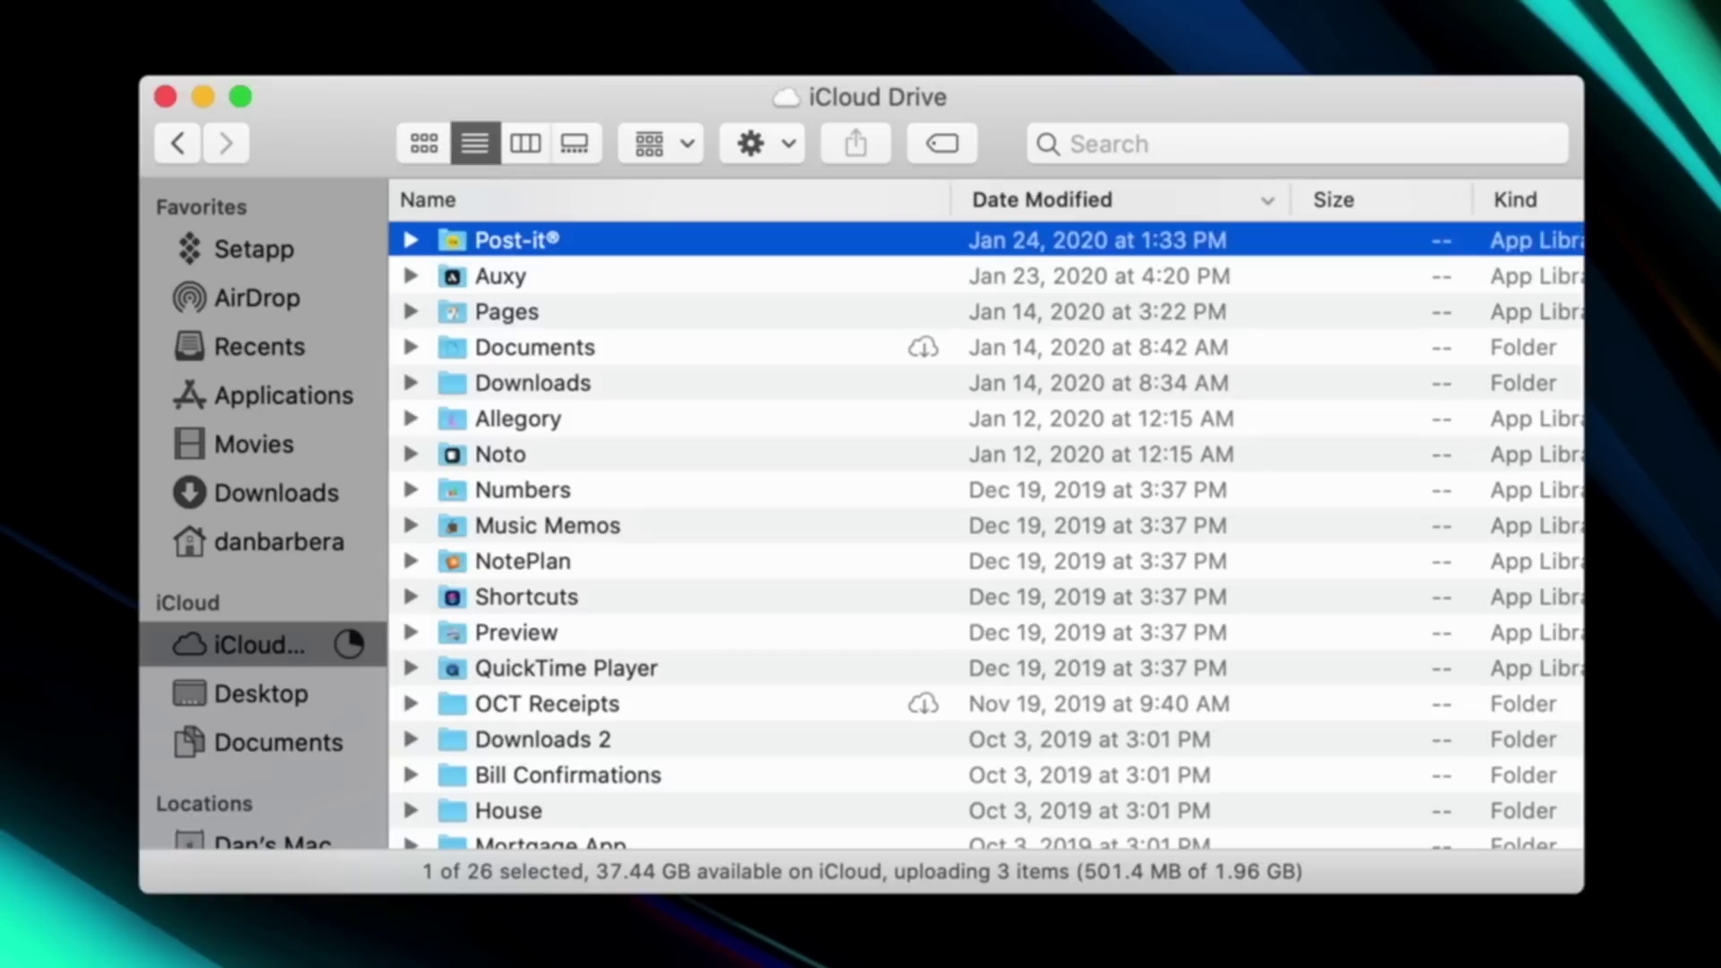
key("Down")
key("Down")
key("Down")
key("Down")
key("Down")
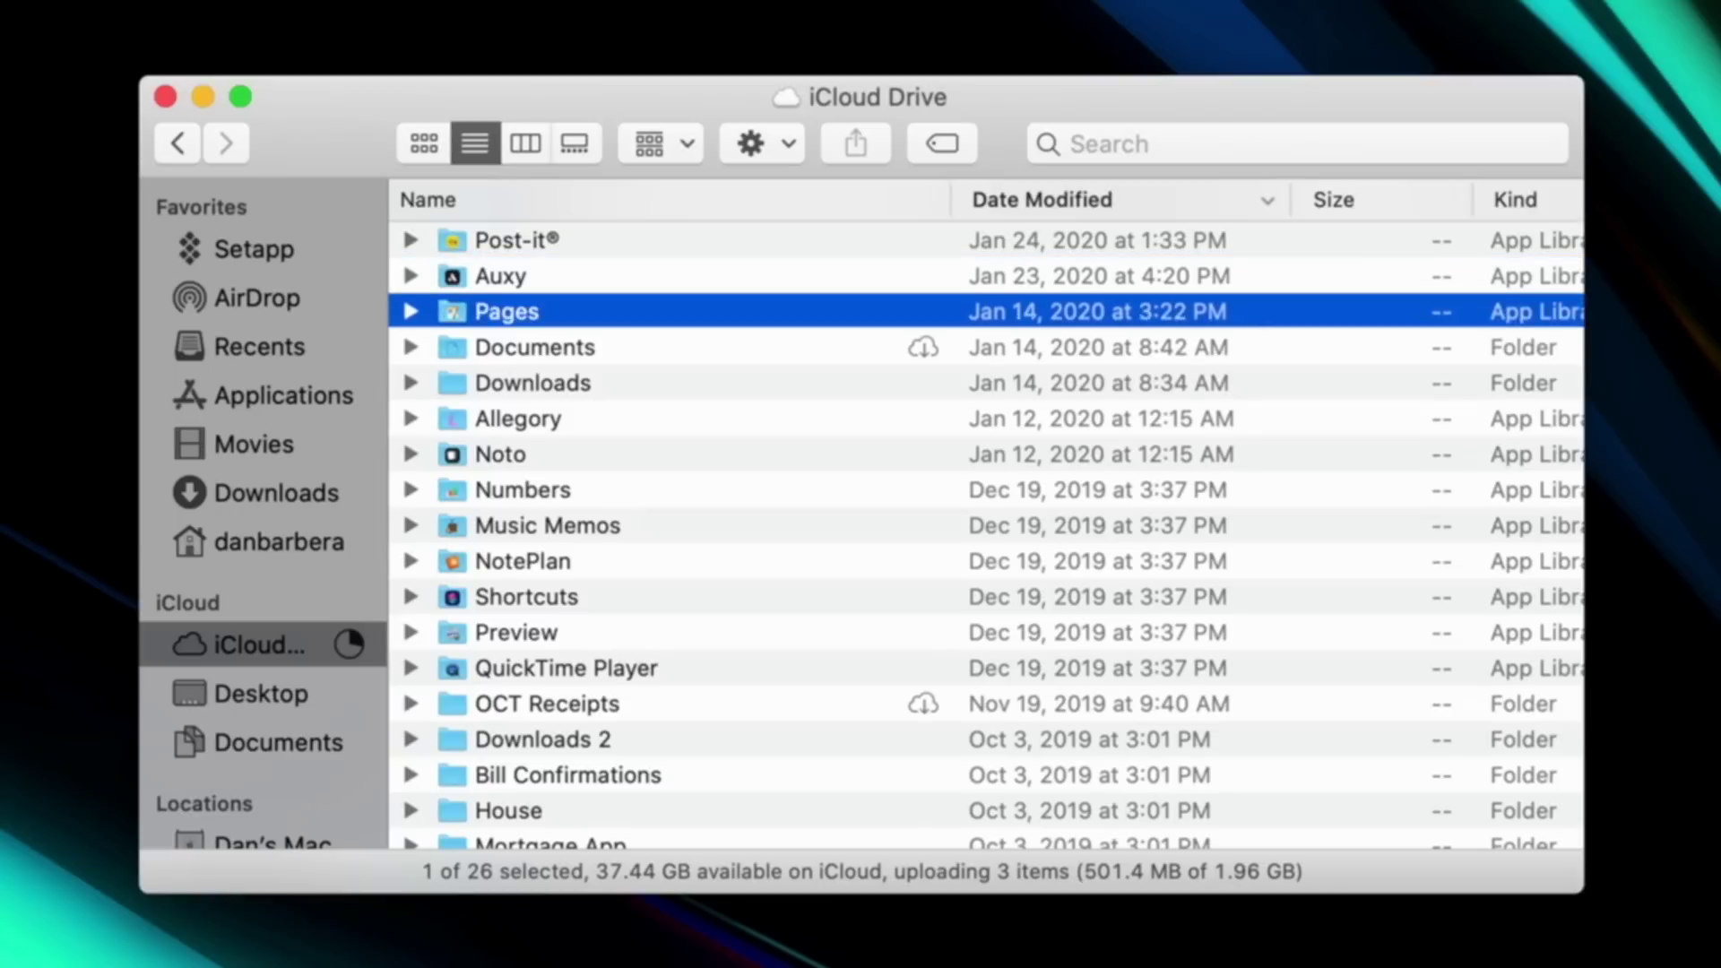
Step: Open Post-it® from iCloud Drive with Cmd+Down, browse its files, and return with Cmd+Up
key("Down")
key("Down")
key("Down")
key("Down")
key("Down")
key("Down")
key("Down")
key("Up")
key("Up")
key("Up")
key("Up")
key("Up")
key("Up")
key("Up")
key("Up")
key("Up")
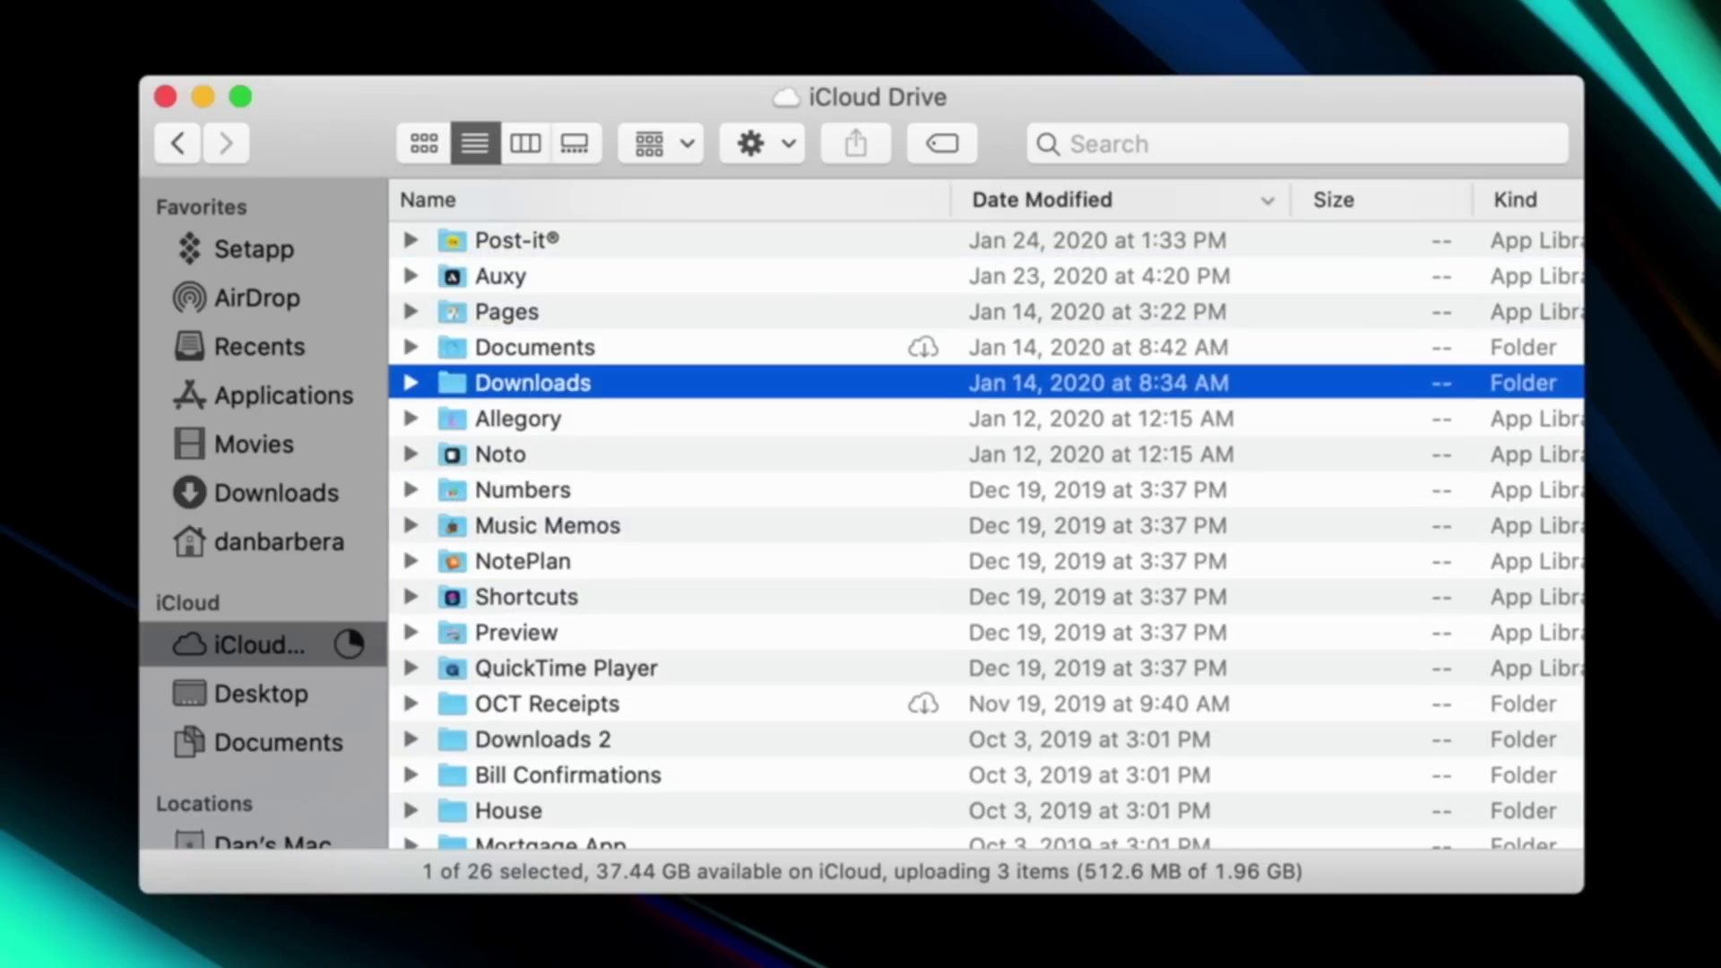
key("Up")
key("Up")
key("Up")
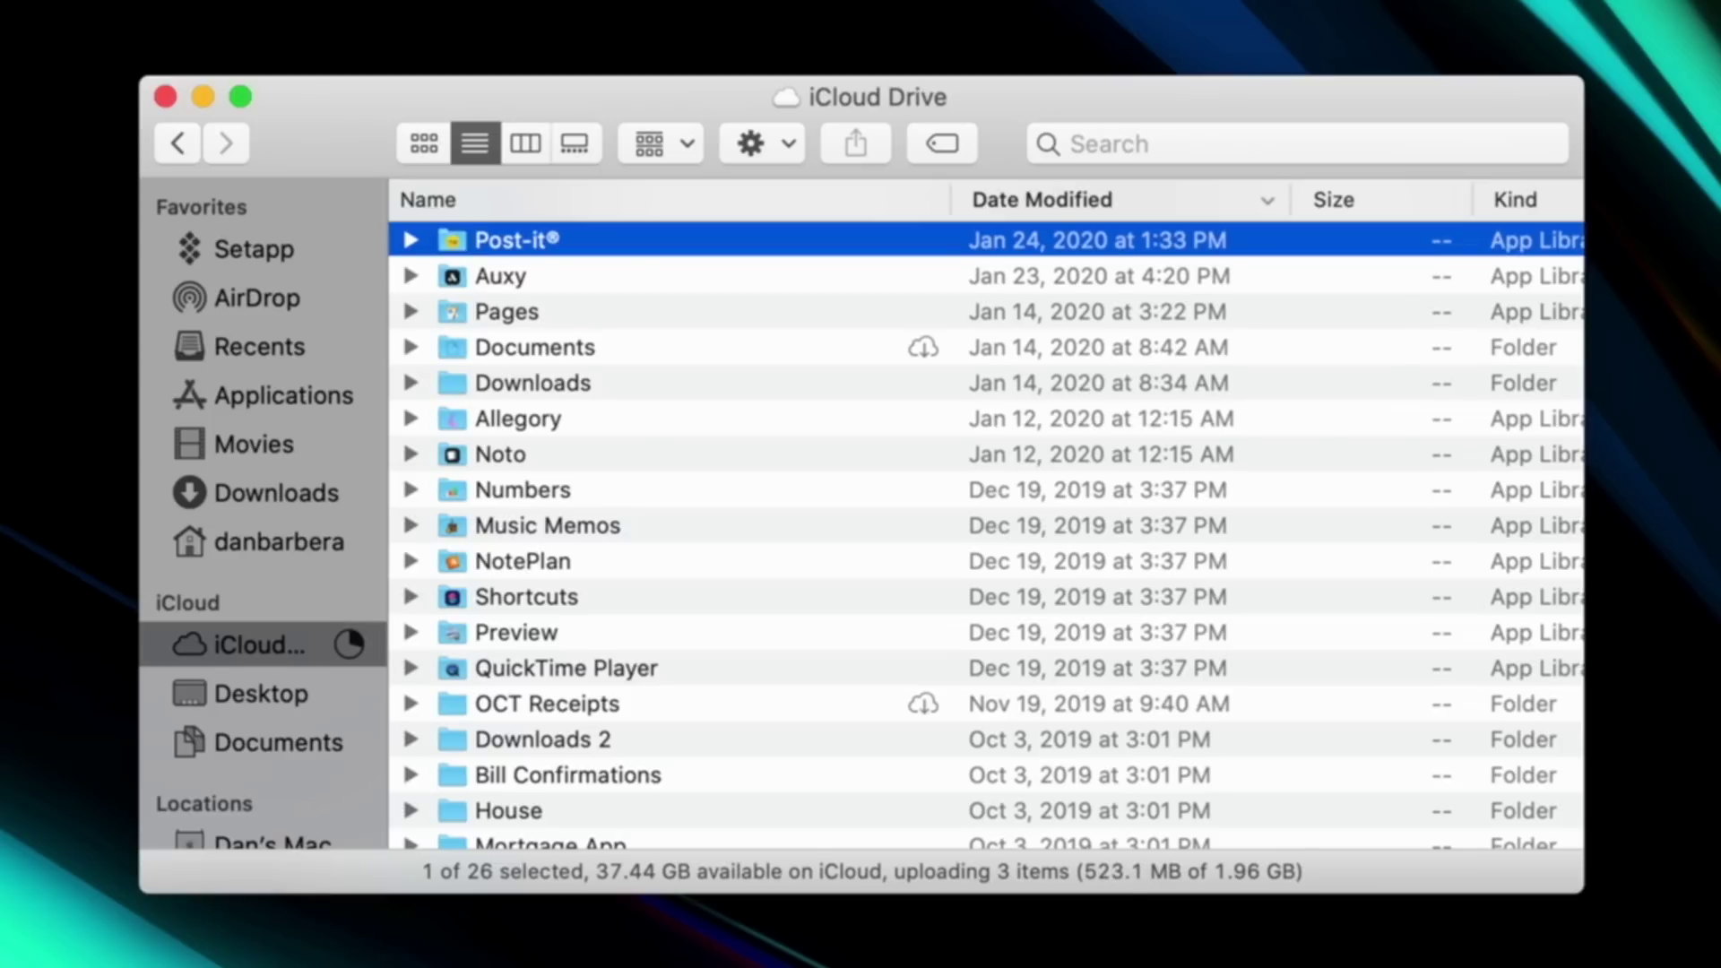
key("cmd+Down")
key("Down")
key("Down")
key("Down")
key("Down")
key("Down")
key("Down")
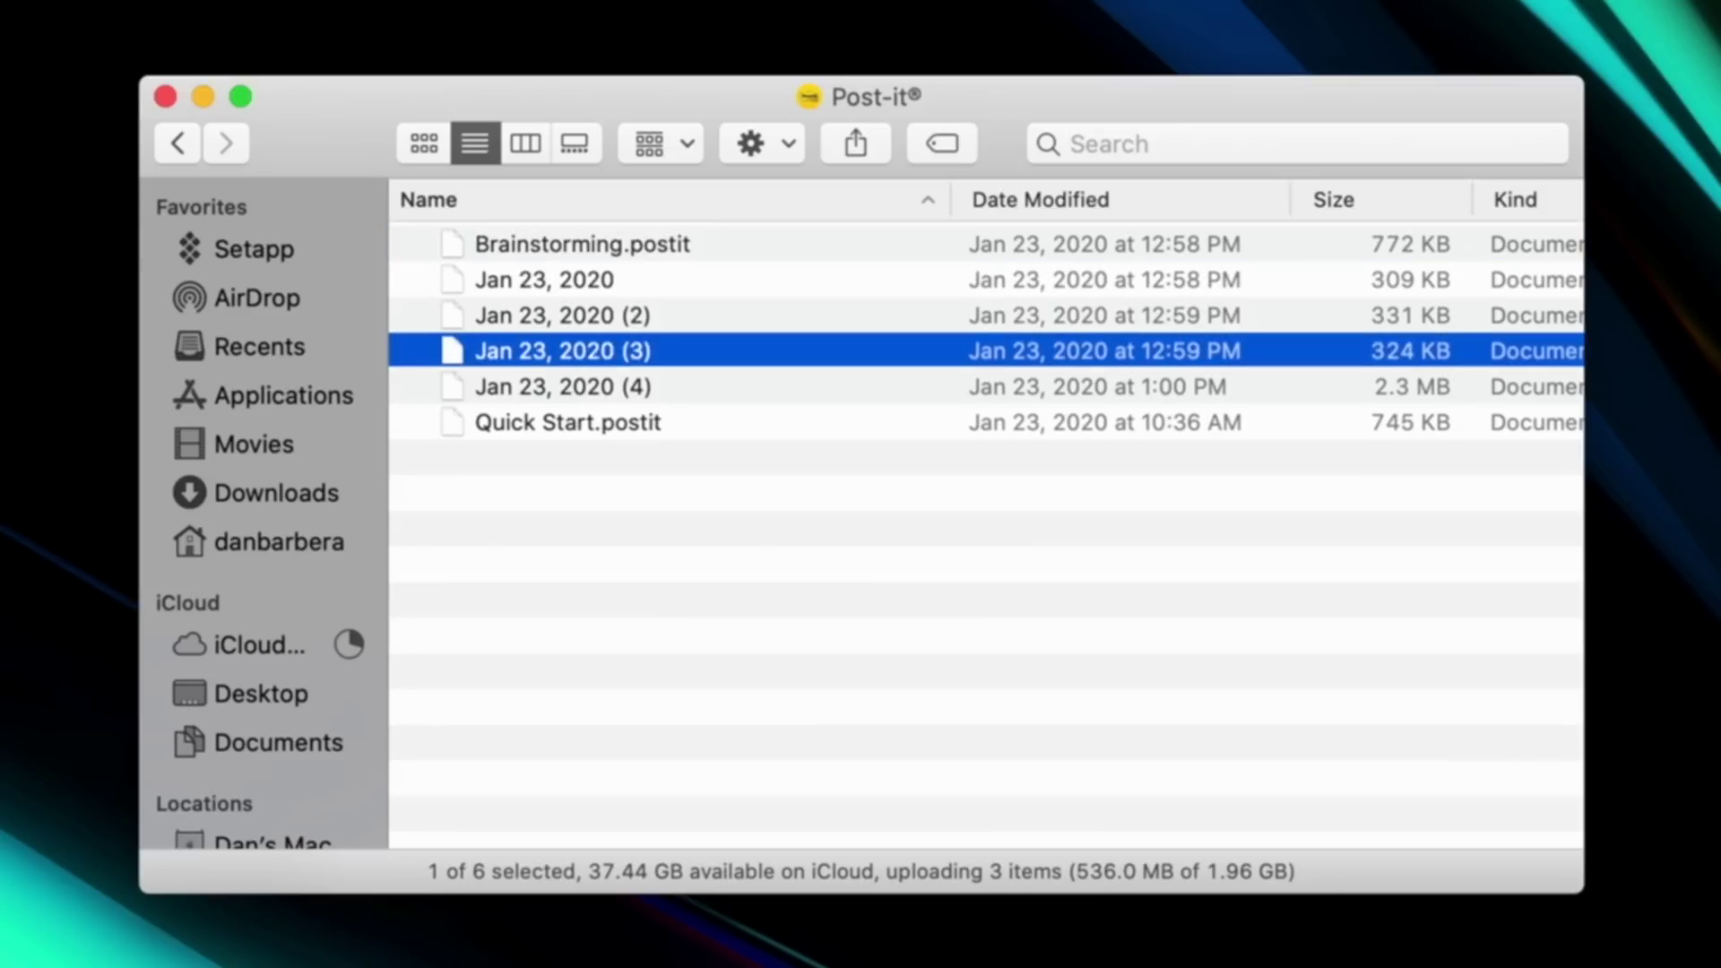
key("Up")
key("Up")
key("Up")
key("Up")
key("Up")
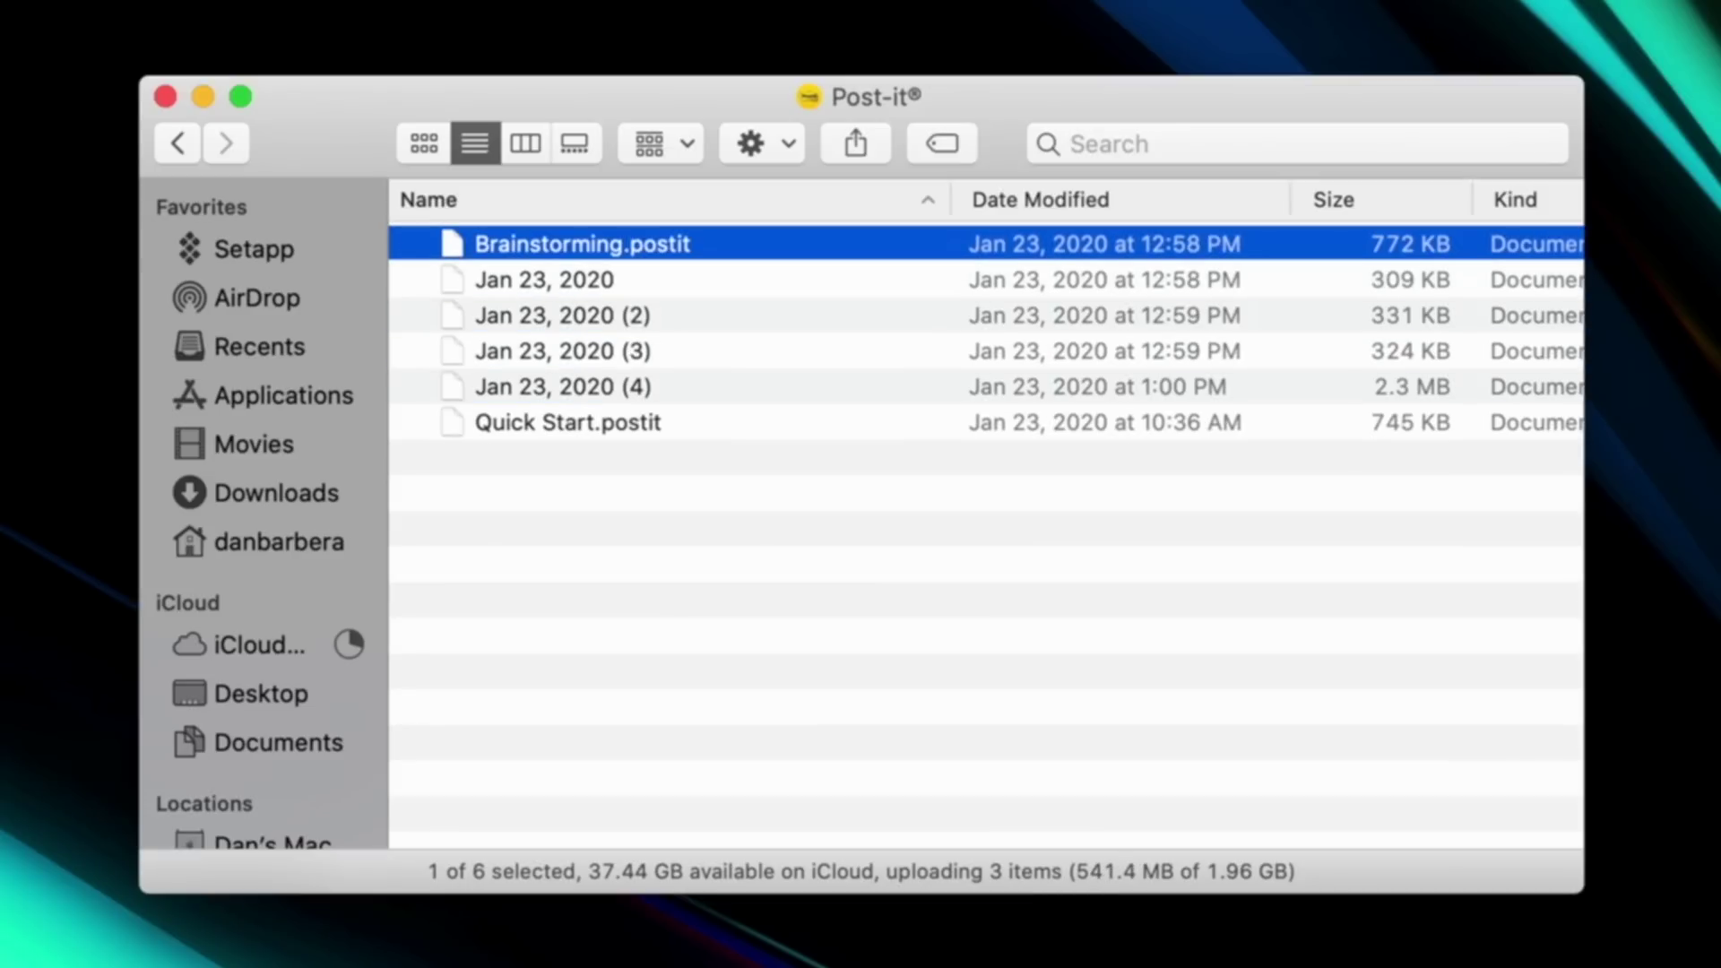
key("cmd+Up")
key("Down")
key("Down")
key("Down")
key("Down")
key("Down")
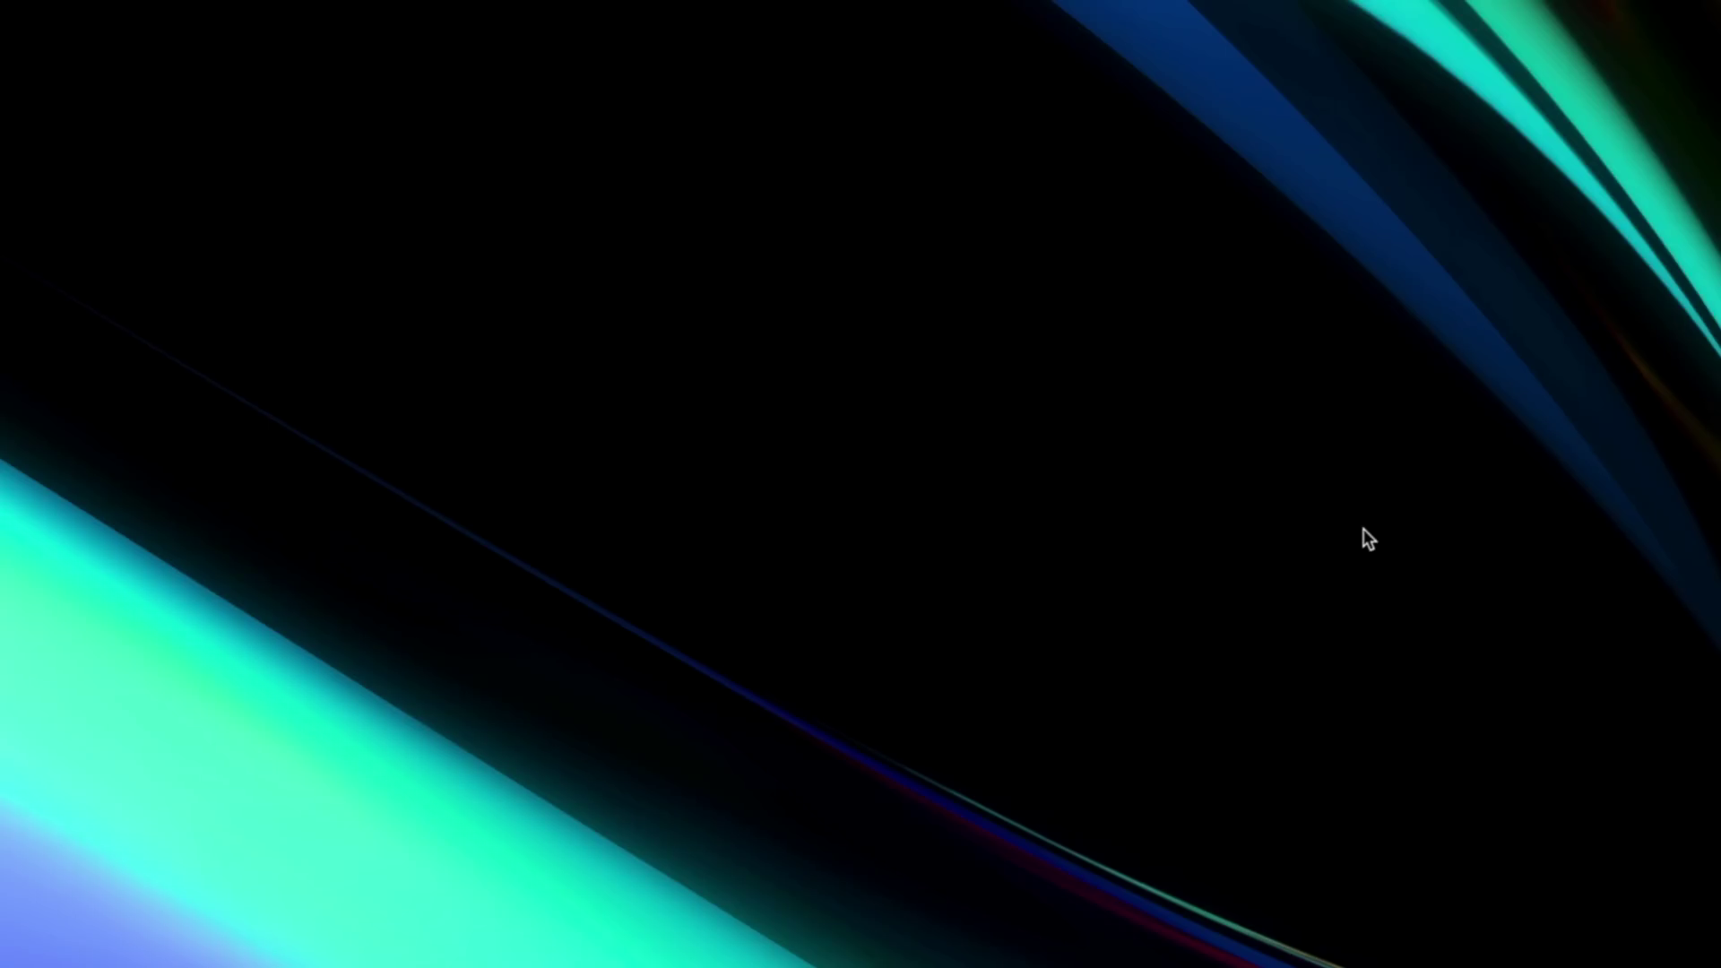
Step: Search Spotlight for Safari, Notes, 10 euros (11.04 US dollars) and a folder ID, clearing each
key("super+space")
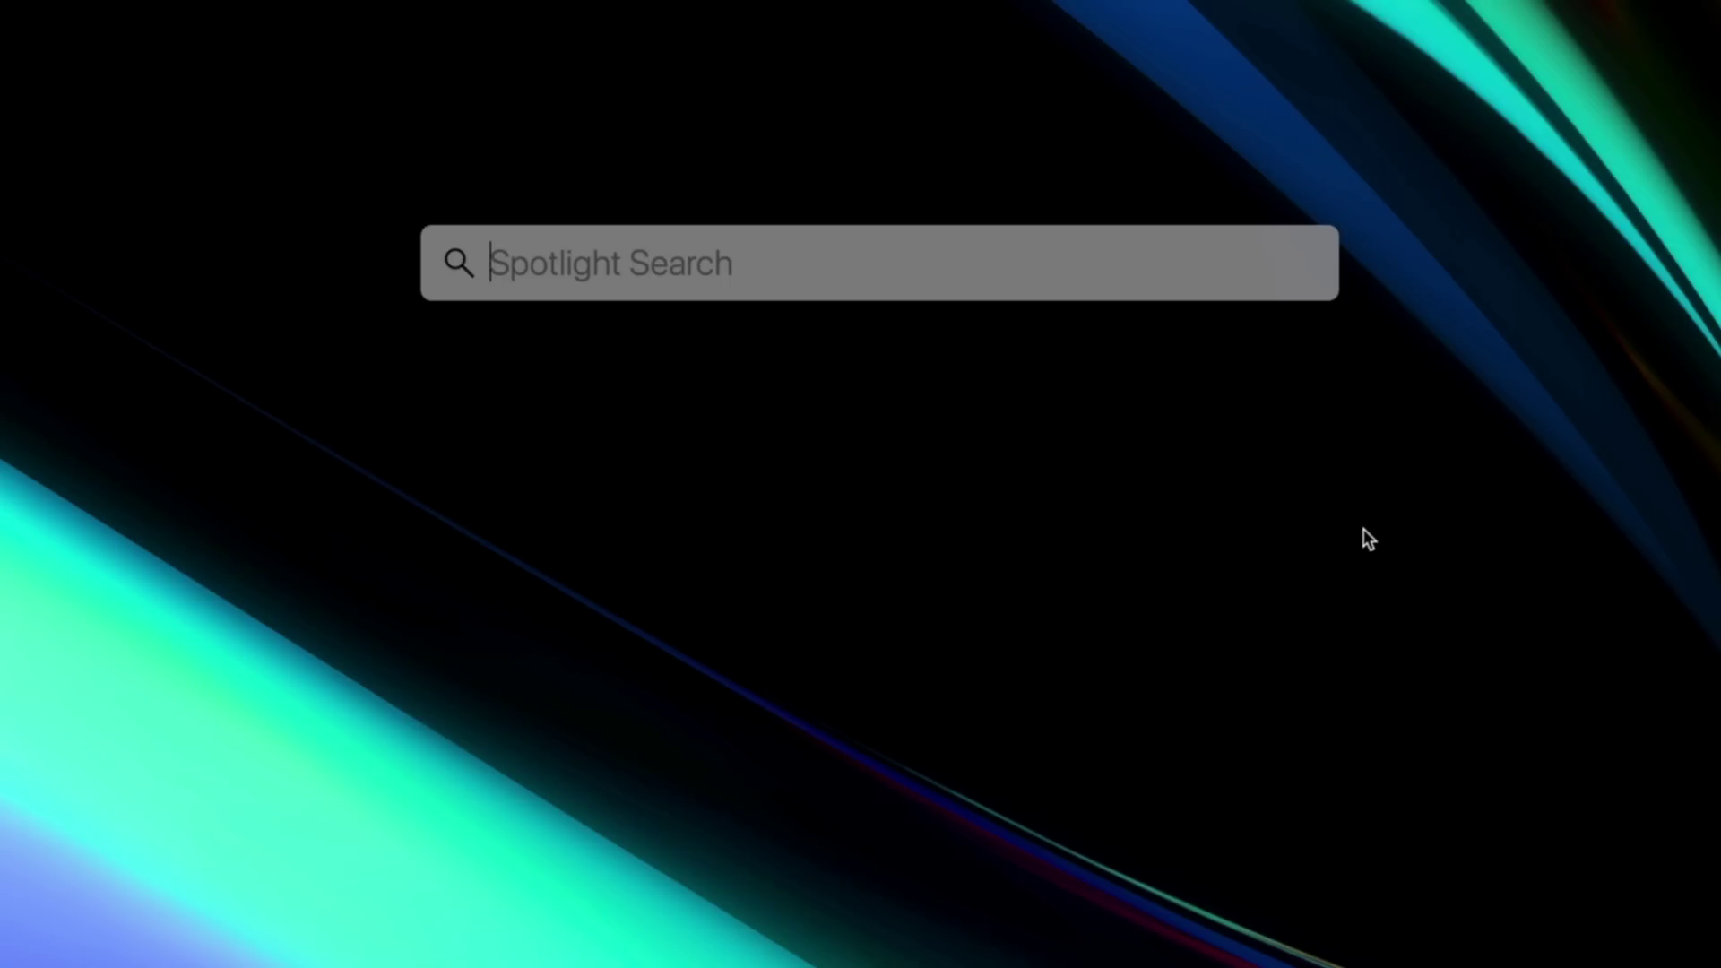
type("setappLauncher")
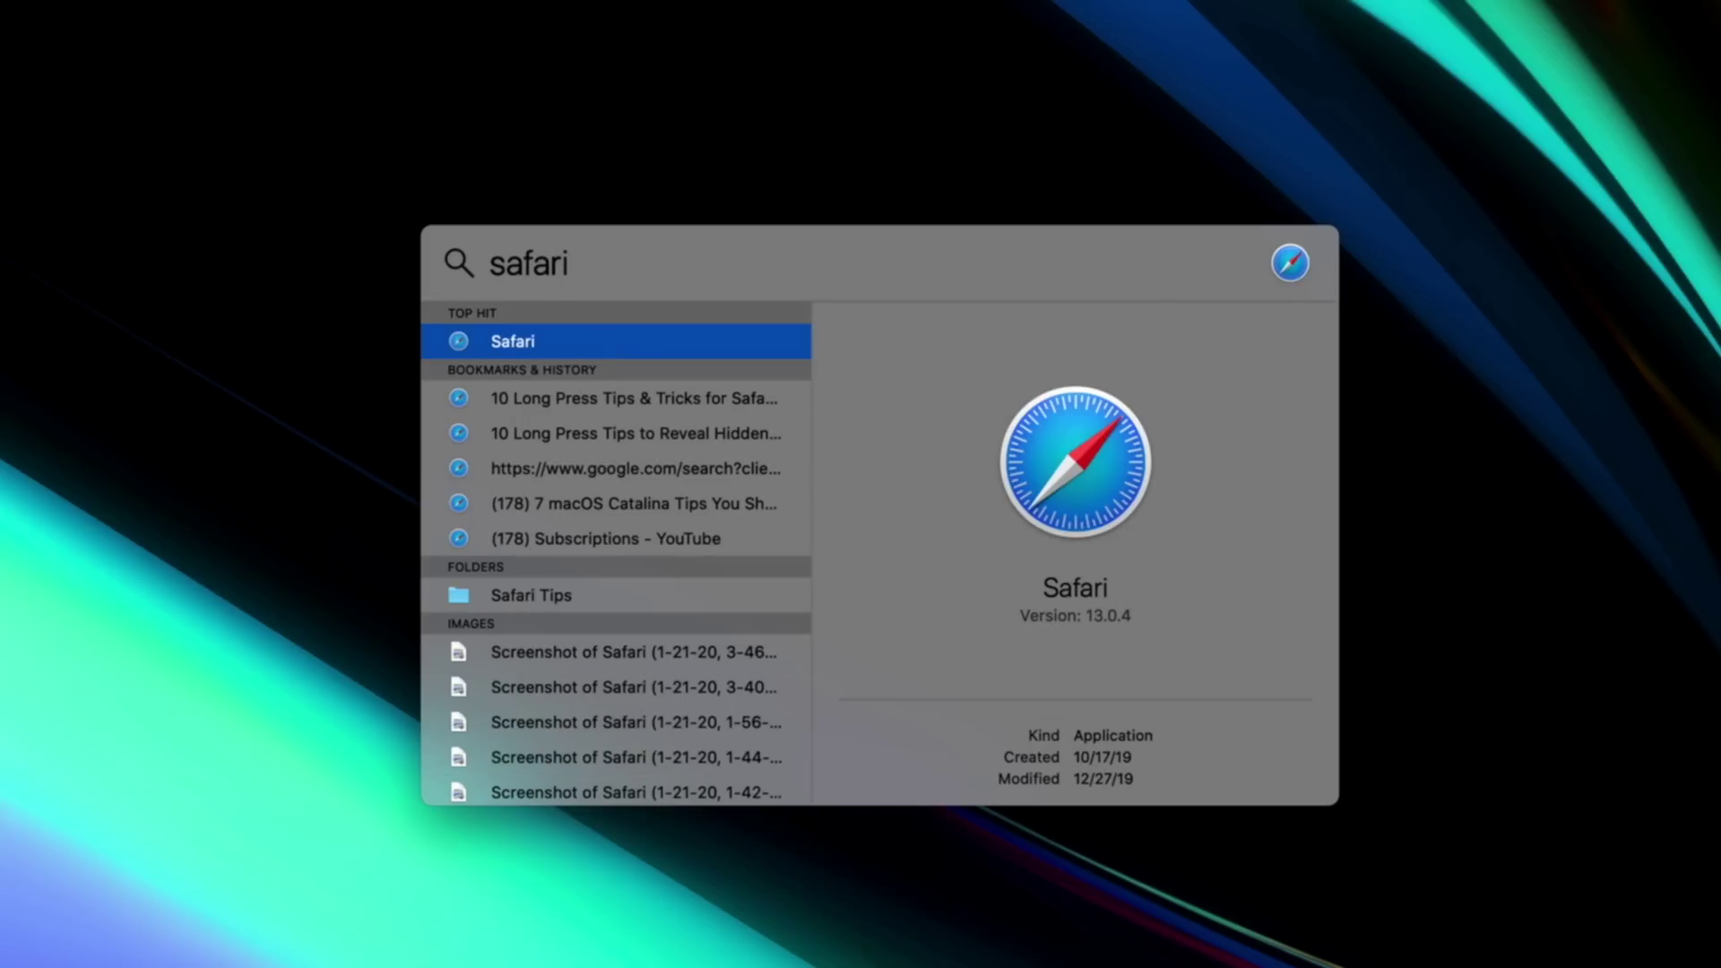
key("super+z")
key("super+z")
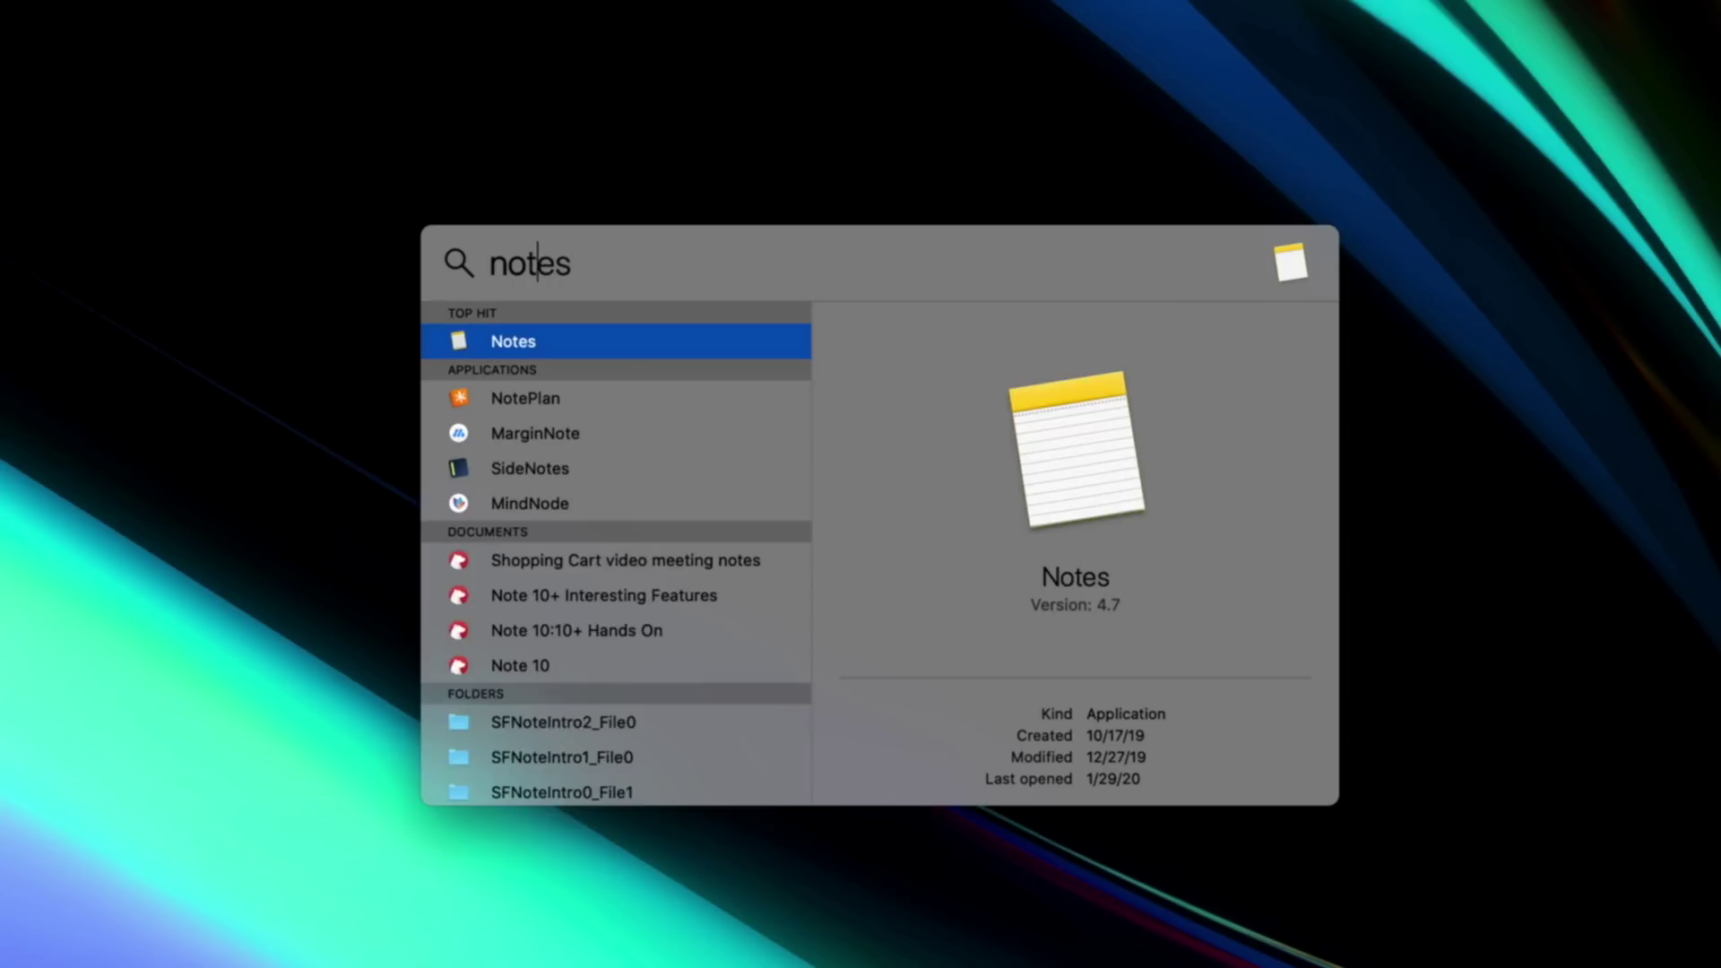
key("super+z")
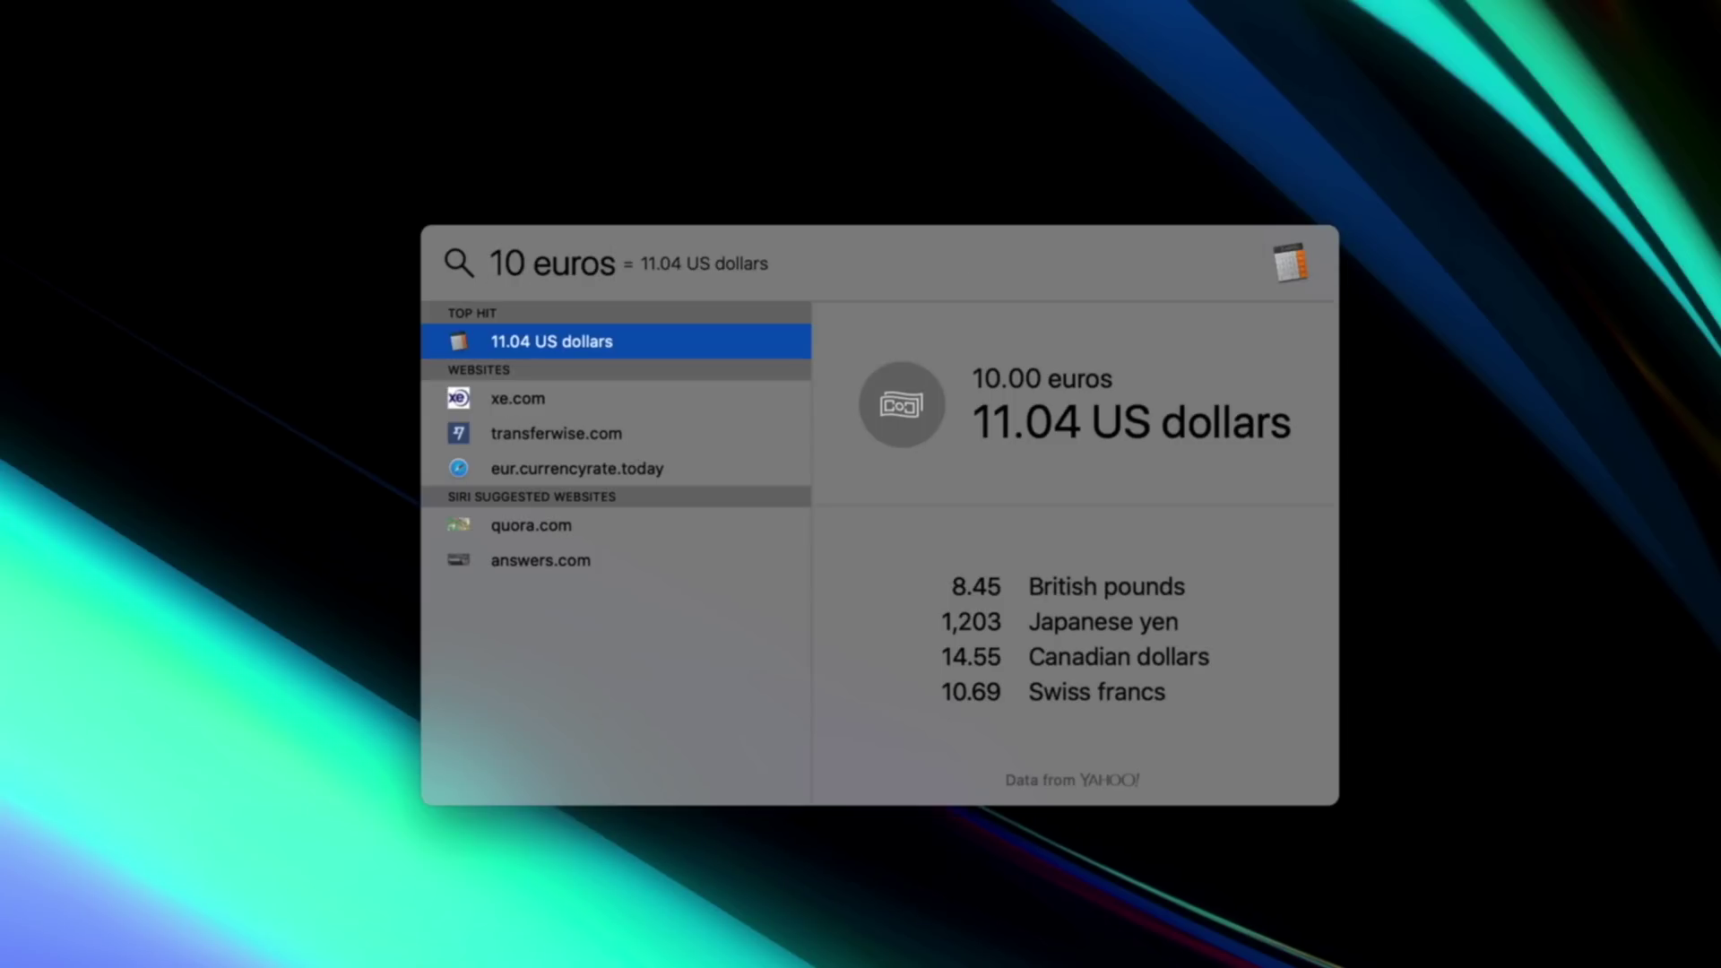
key("super+z")
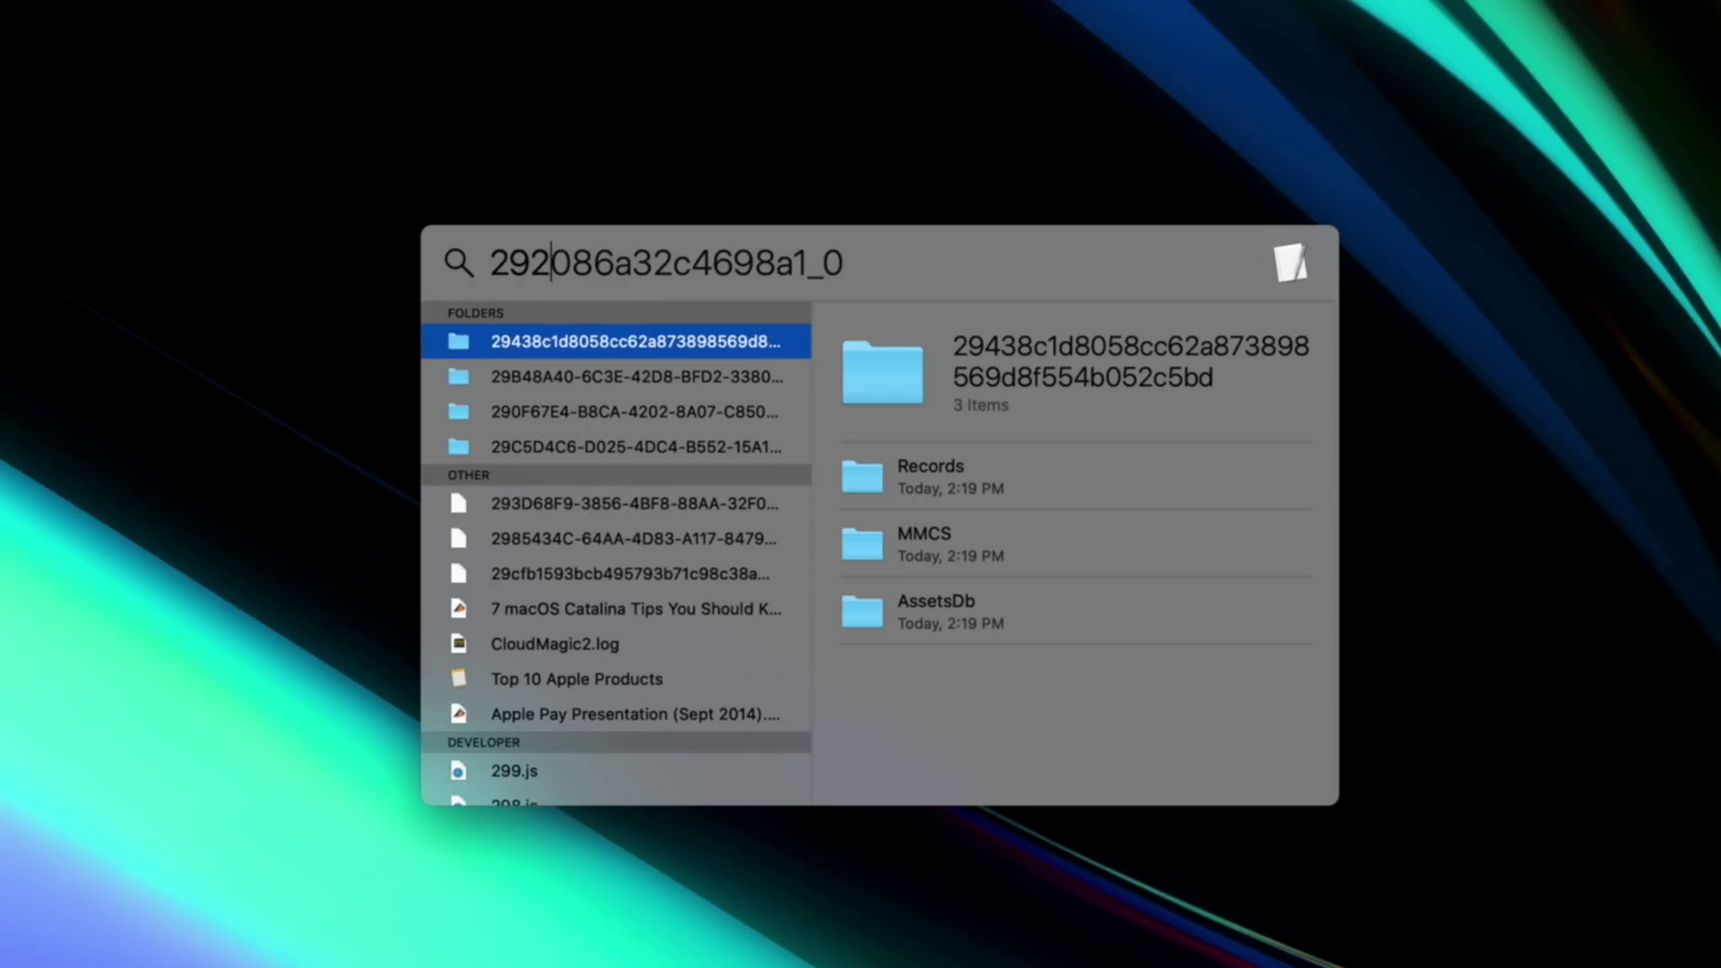
key("super+z")
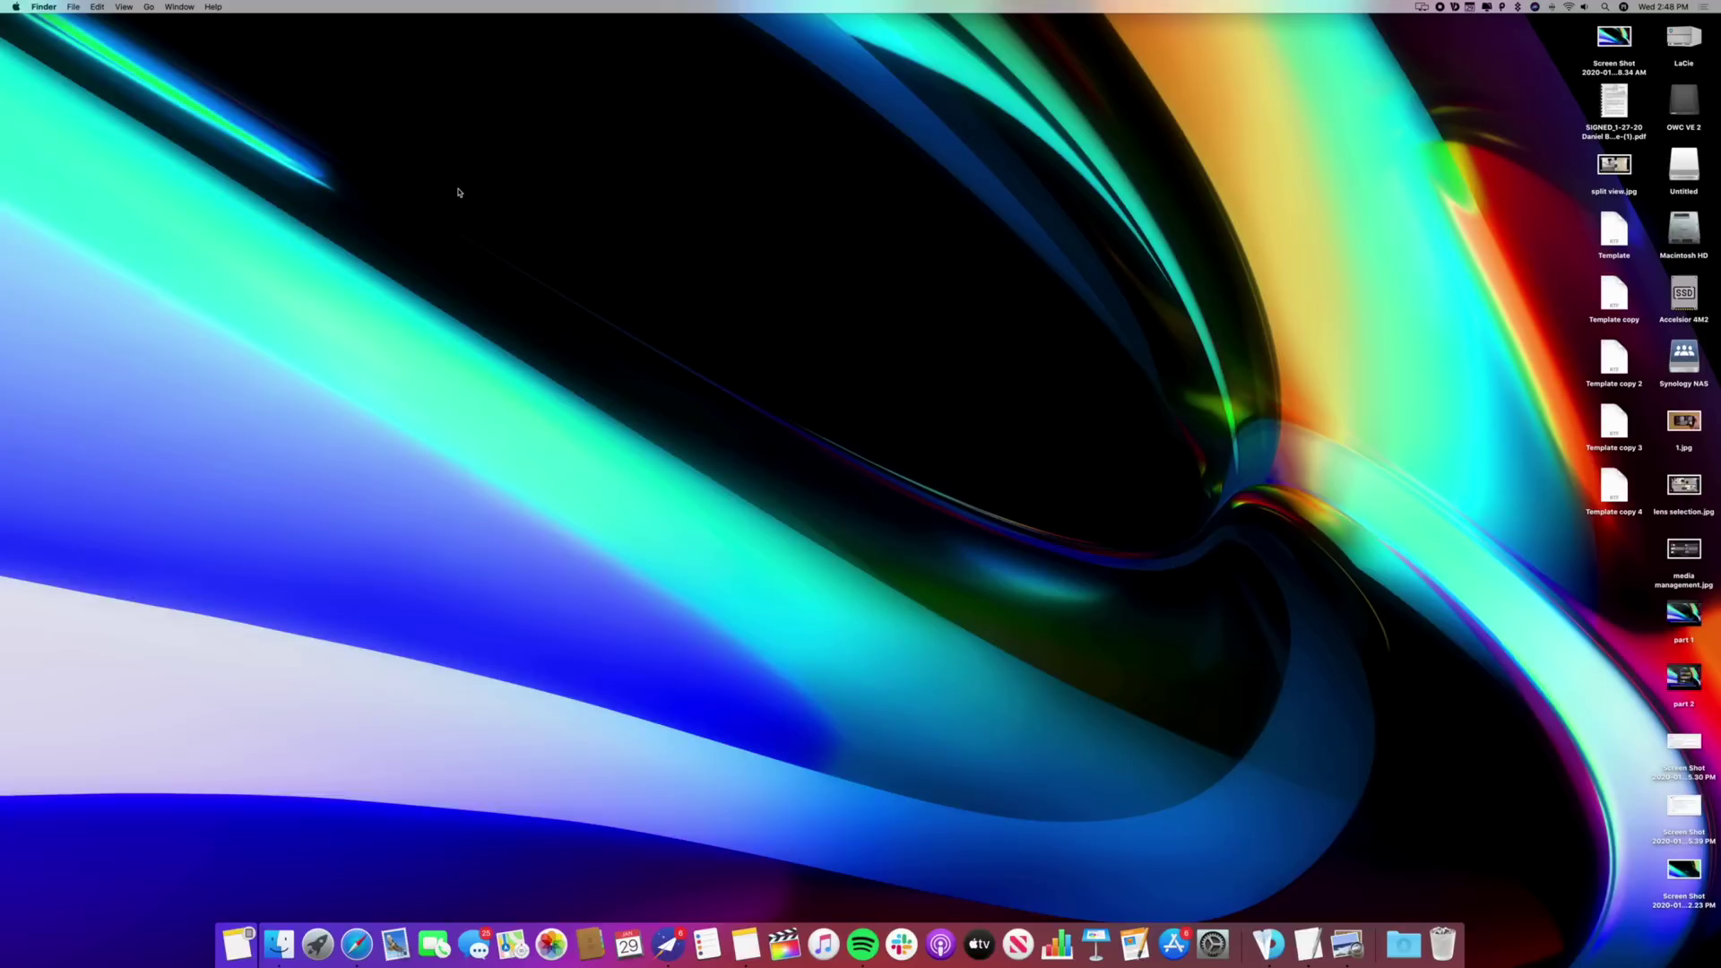
key("ctrl+Right")
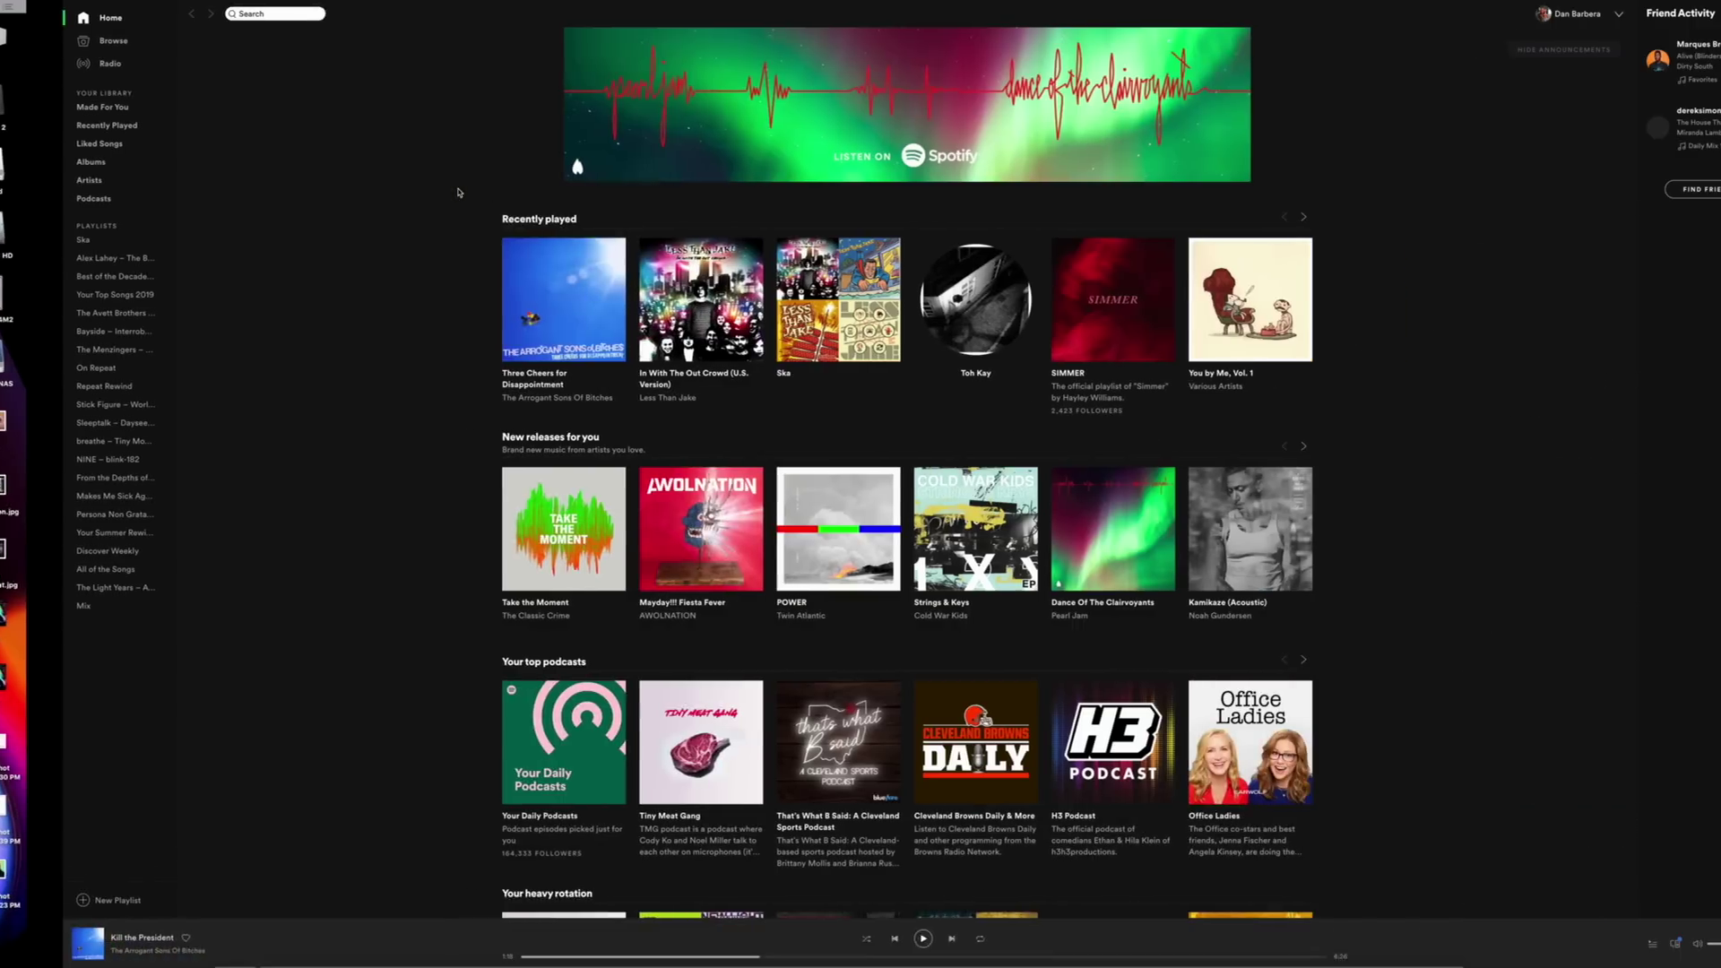
Step: Cycle with Control+arrows through the Spotify, Notes and Twitter full-screen spaces, ending on the desktop
key("ctrl+Left")
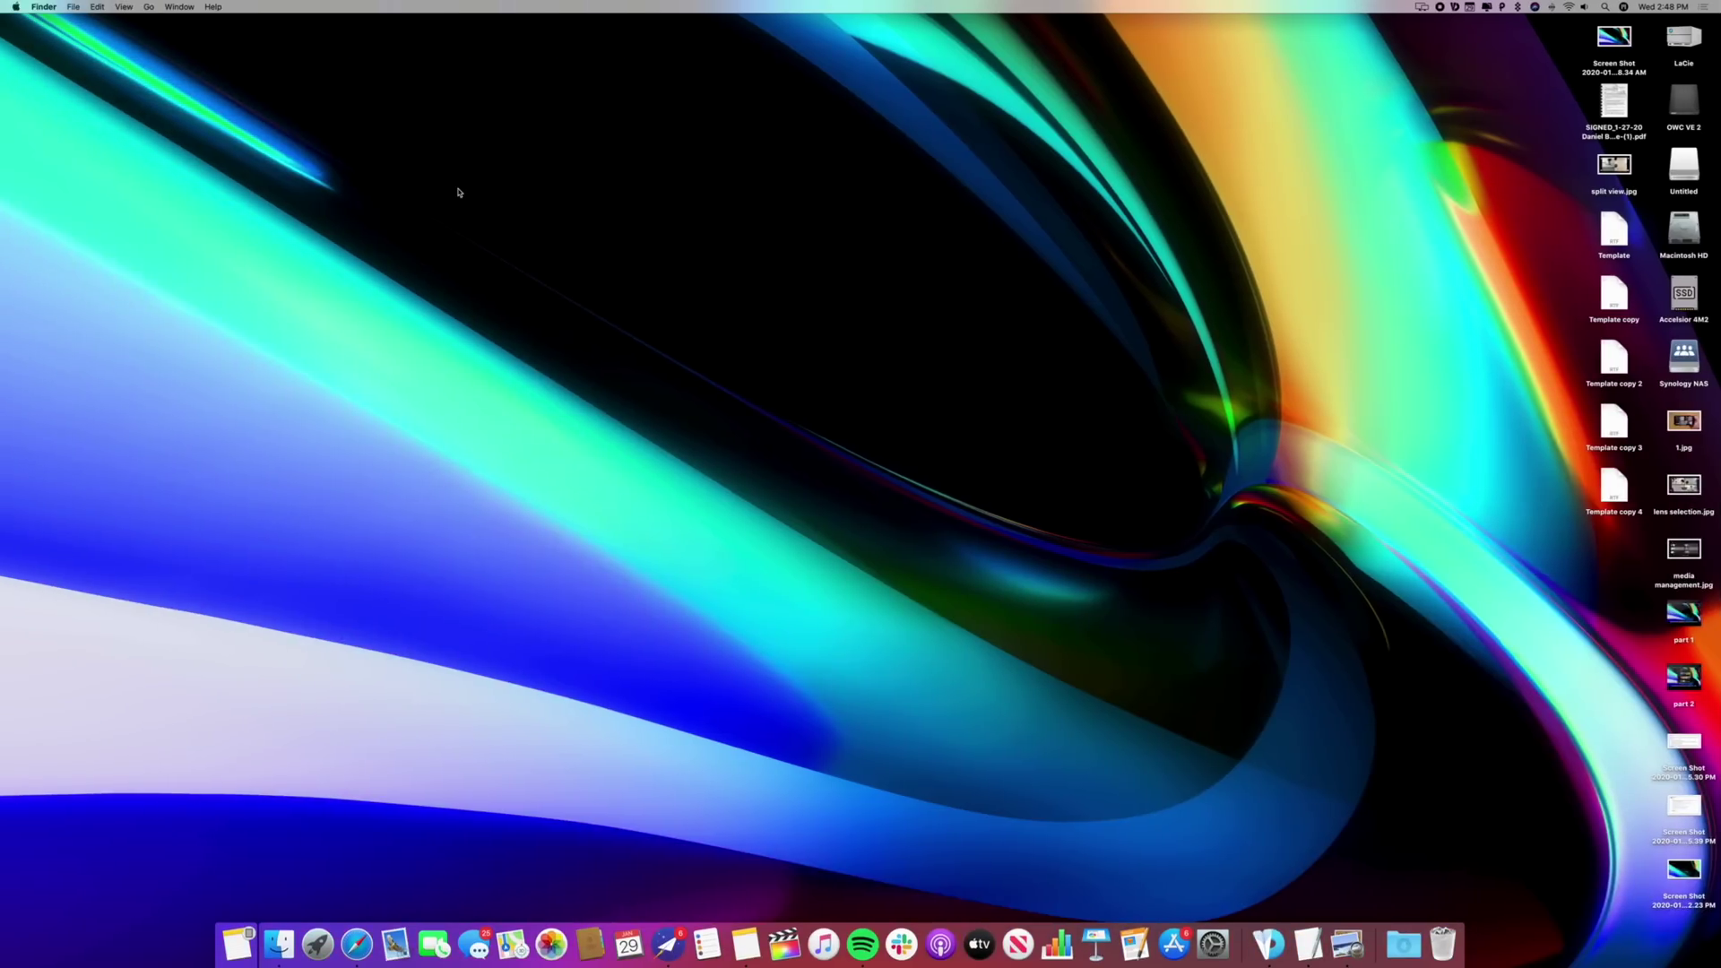
key("ctrl+Right")
key("ctrl+Right")
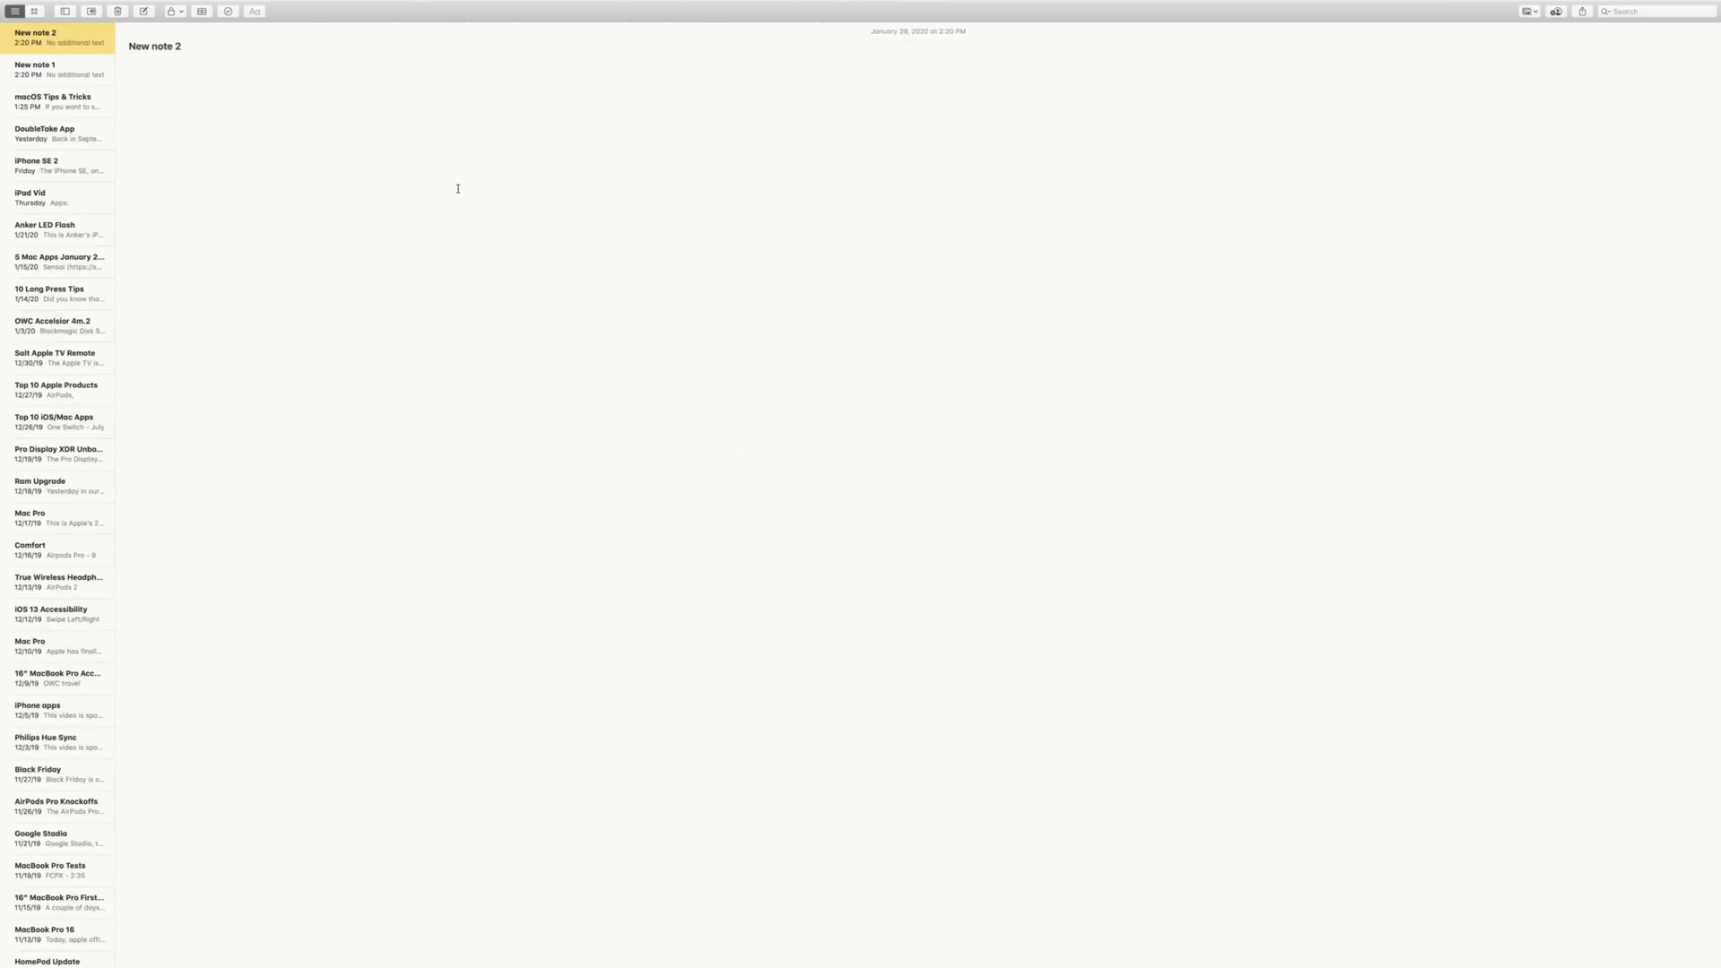
key("ctrl+Right")
key("ctrl+Right")
key("ctrl+Right")
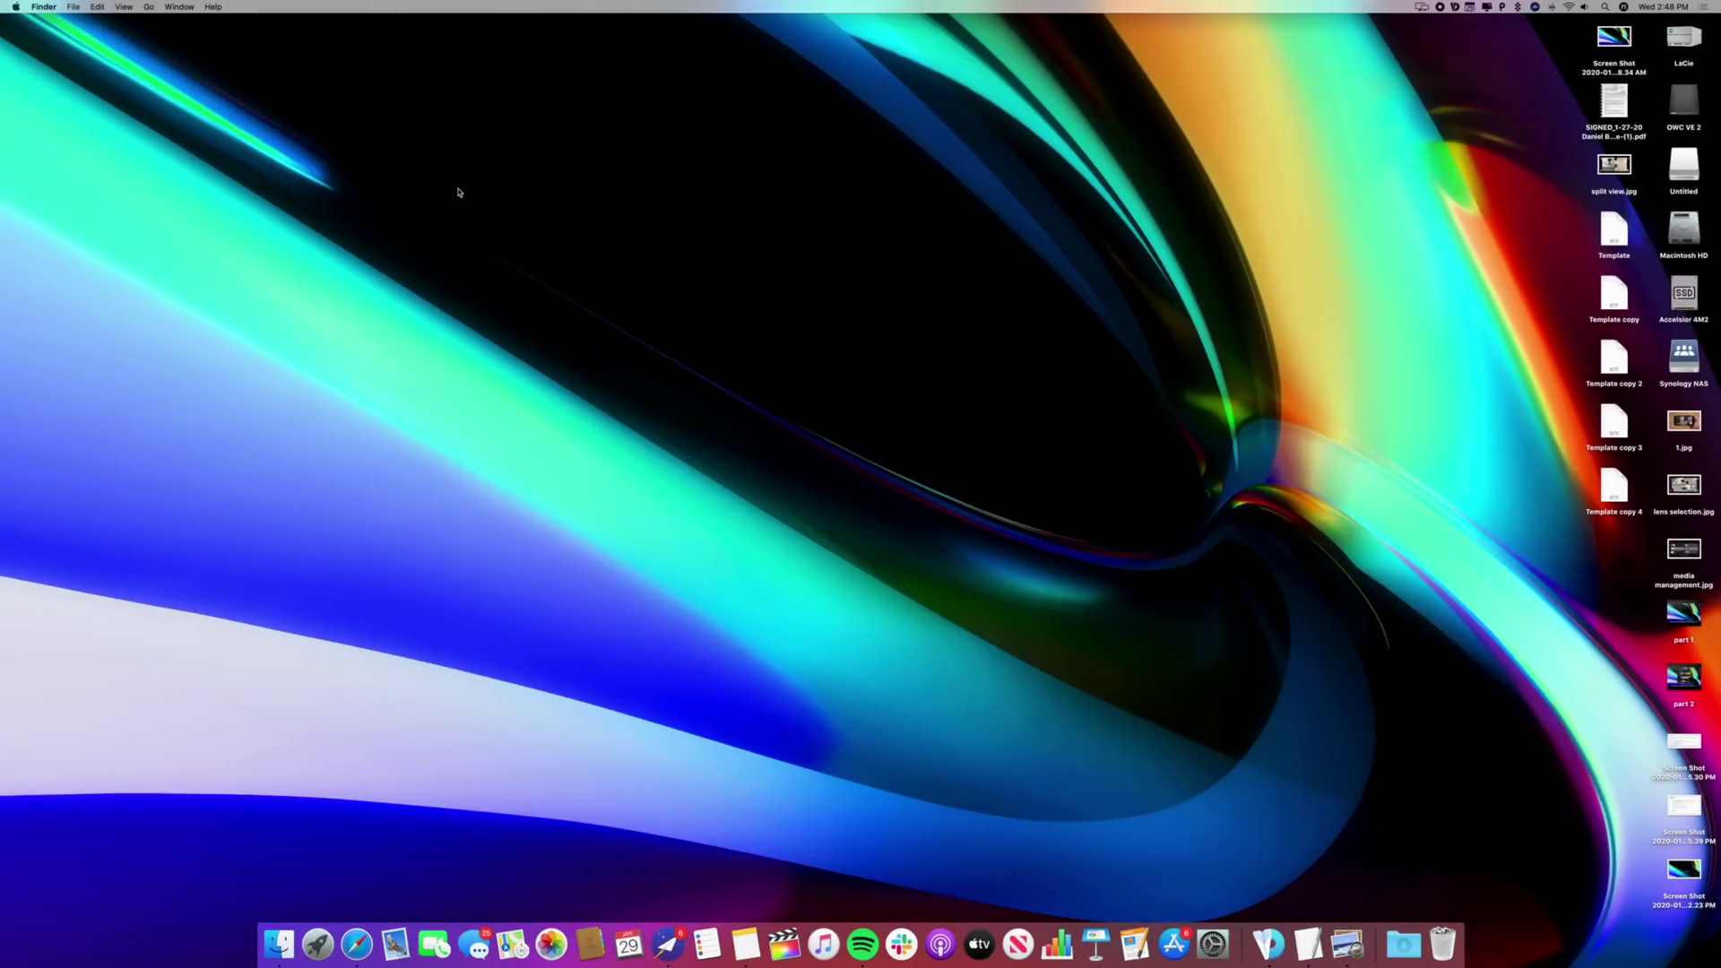
key("ctrl+Right")
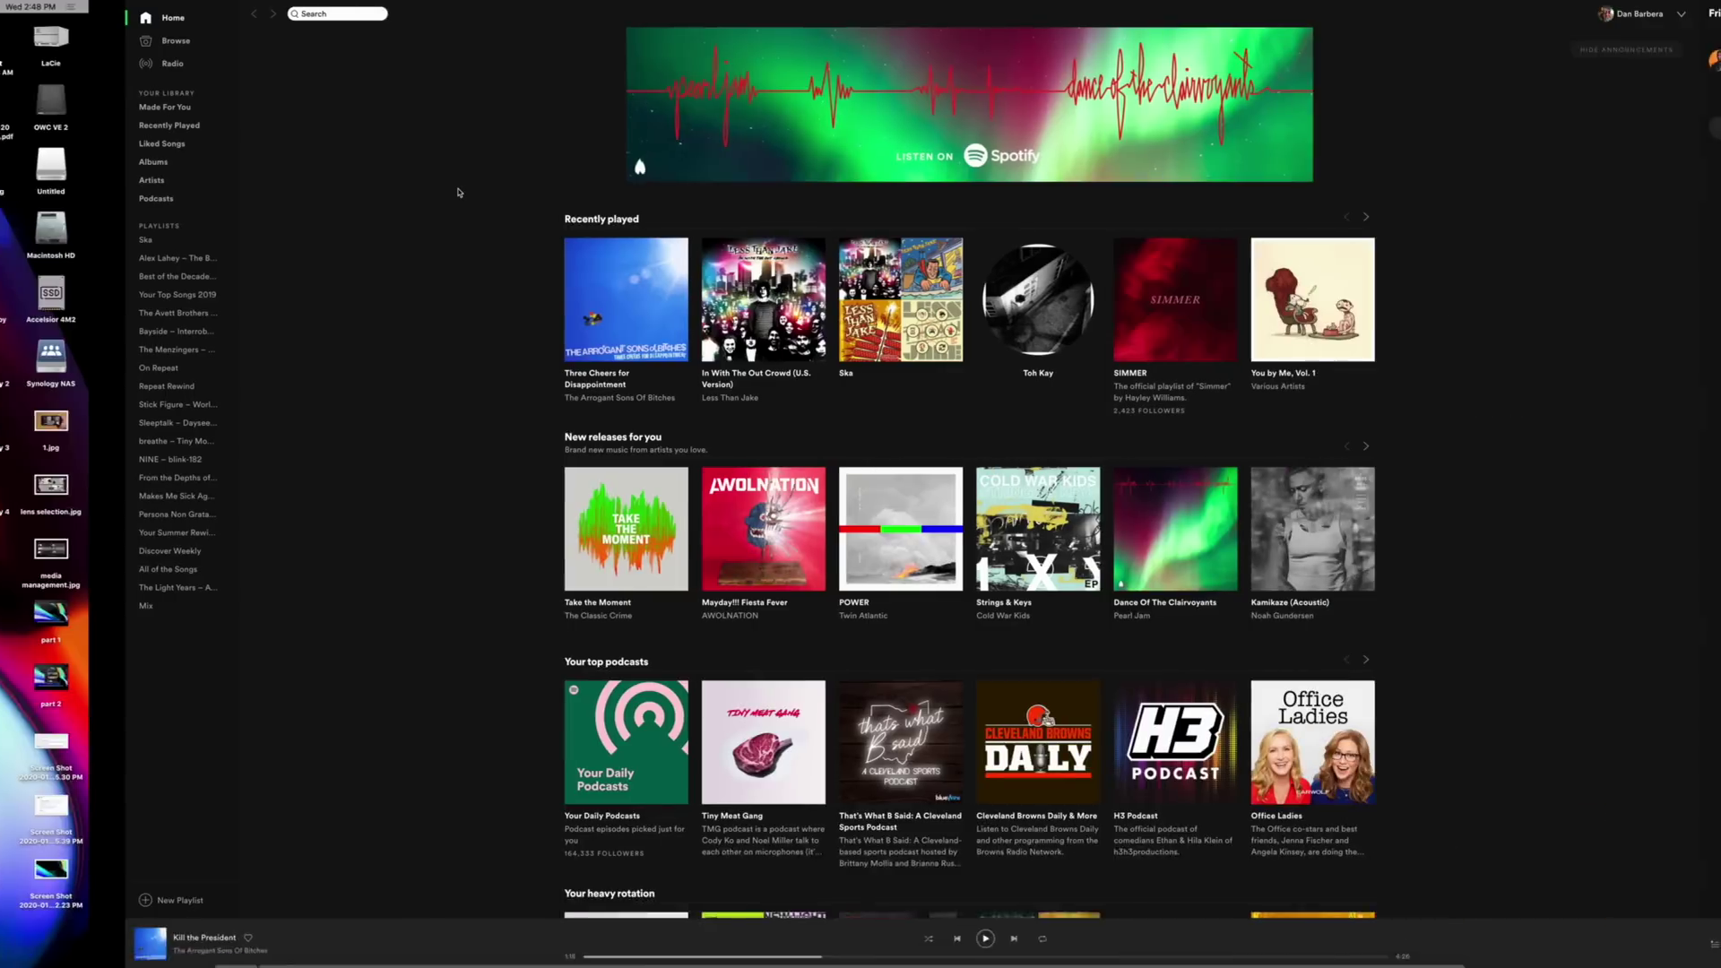
key("ctrl+Left")
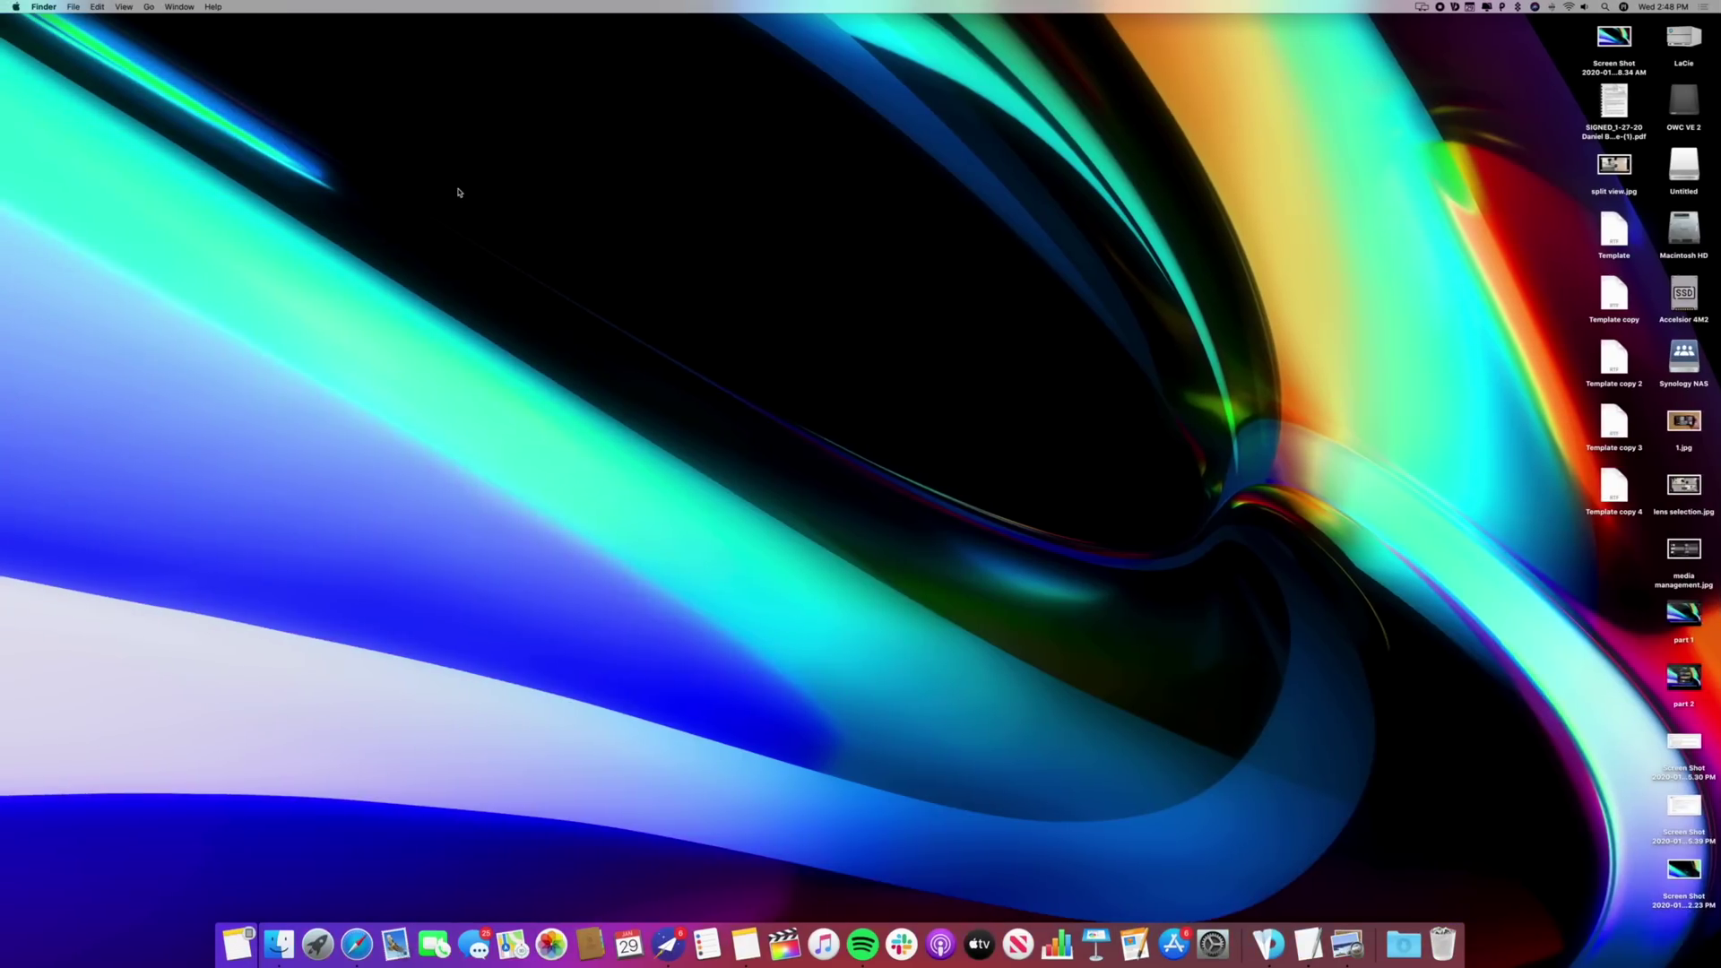
key("ctrl+Right")
key("ctrl+Right")
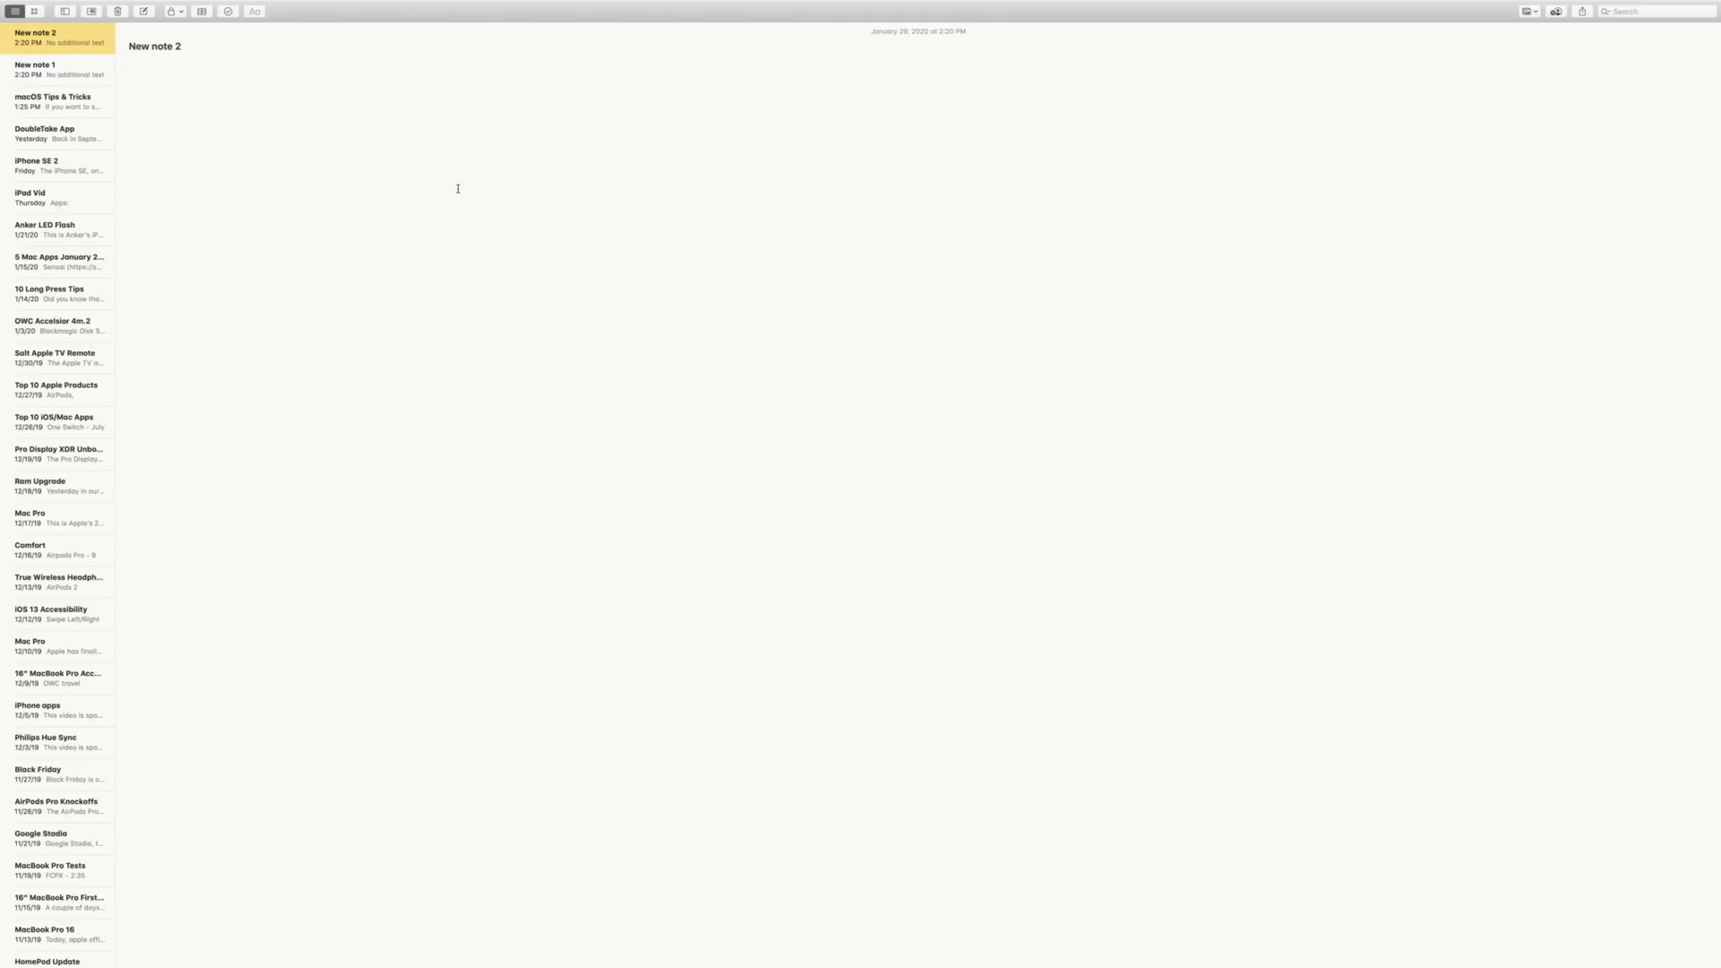
key("ctrl+Right")
key("ctrl+Left")
key("ctrl+Left")
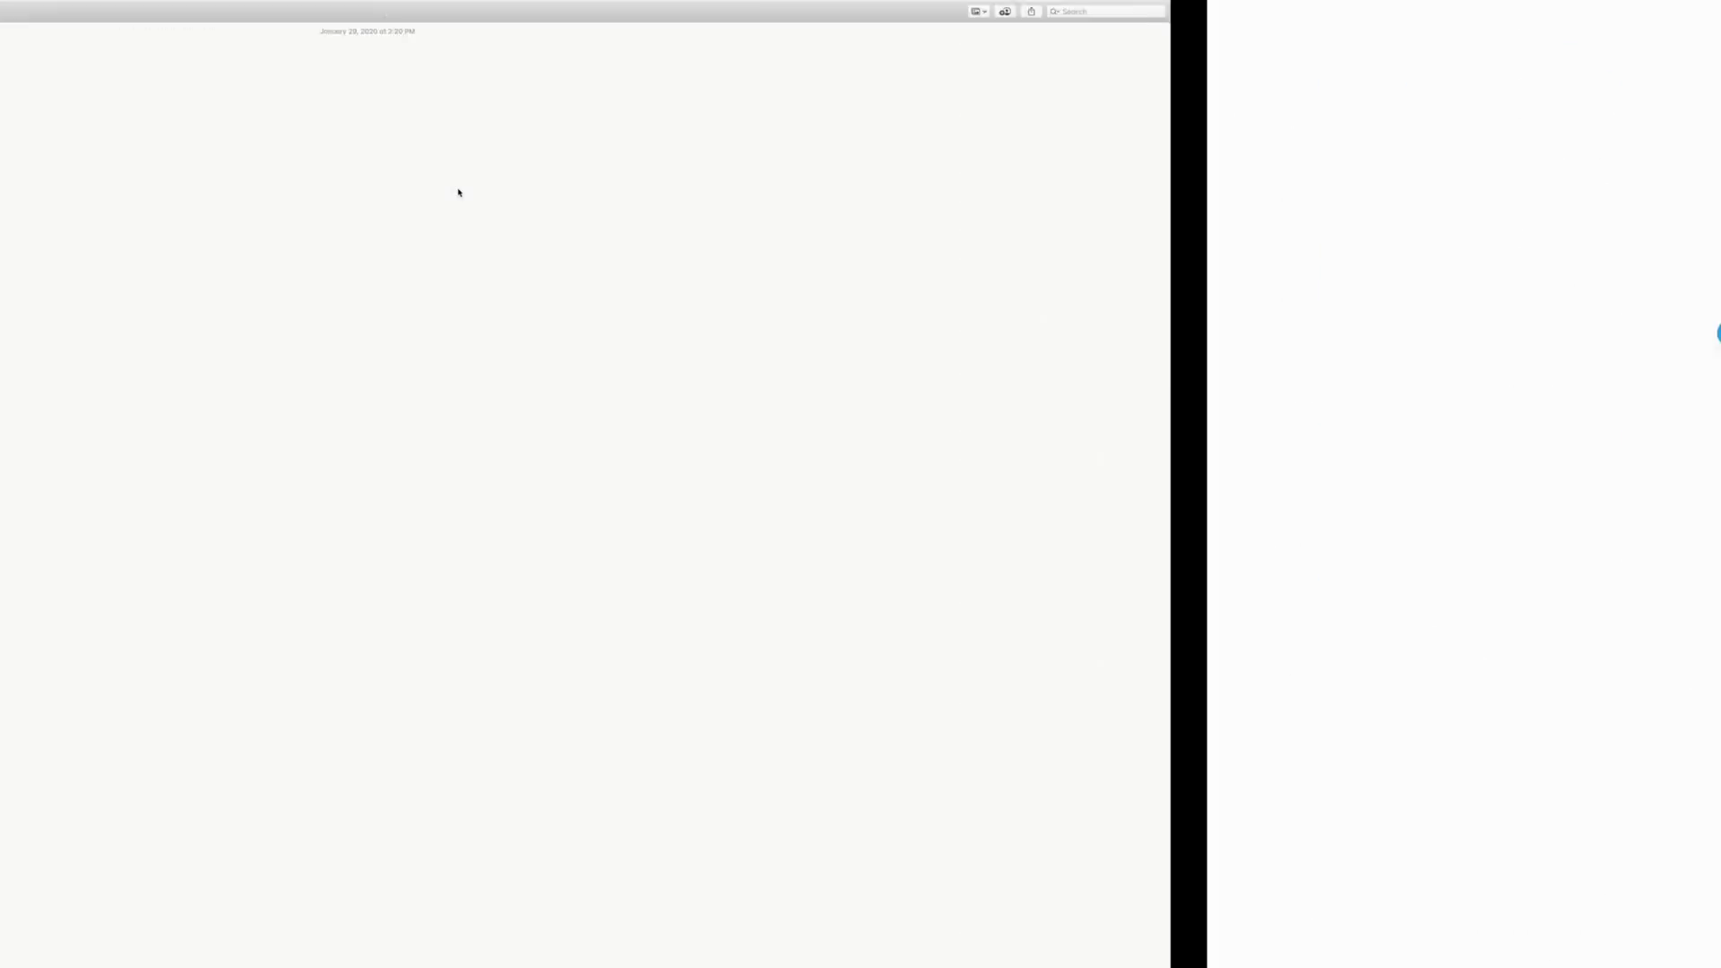
key("ctrl+Left")
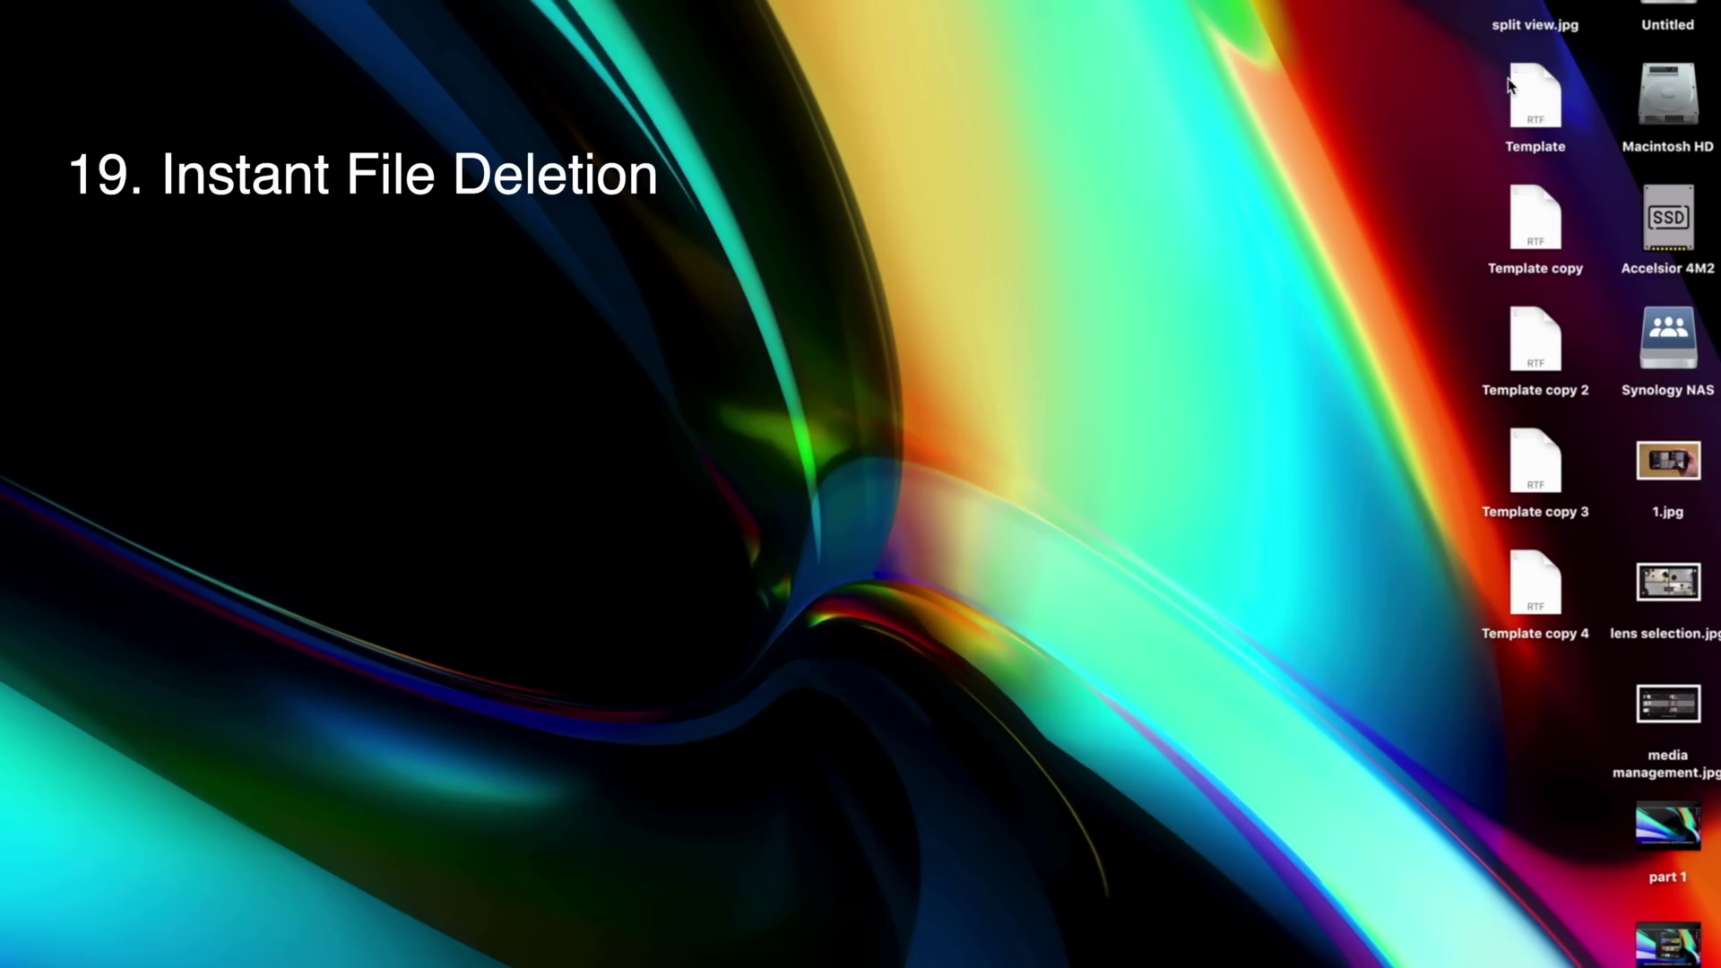
Step: Select the four Template copies and delete them immediately with Option-Command-Delete, confirming Delete
left_click_drag(1493, 206, 1578, 630)
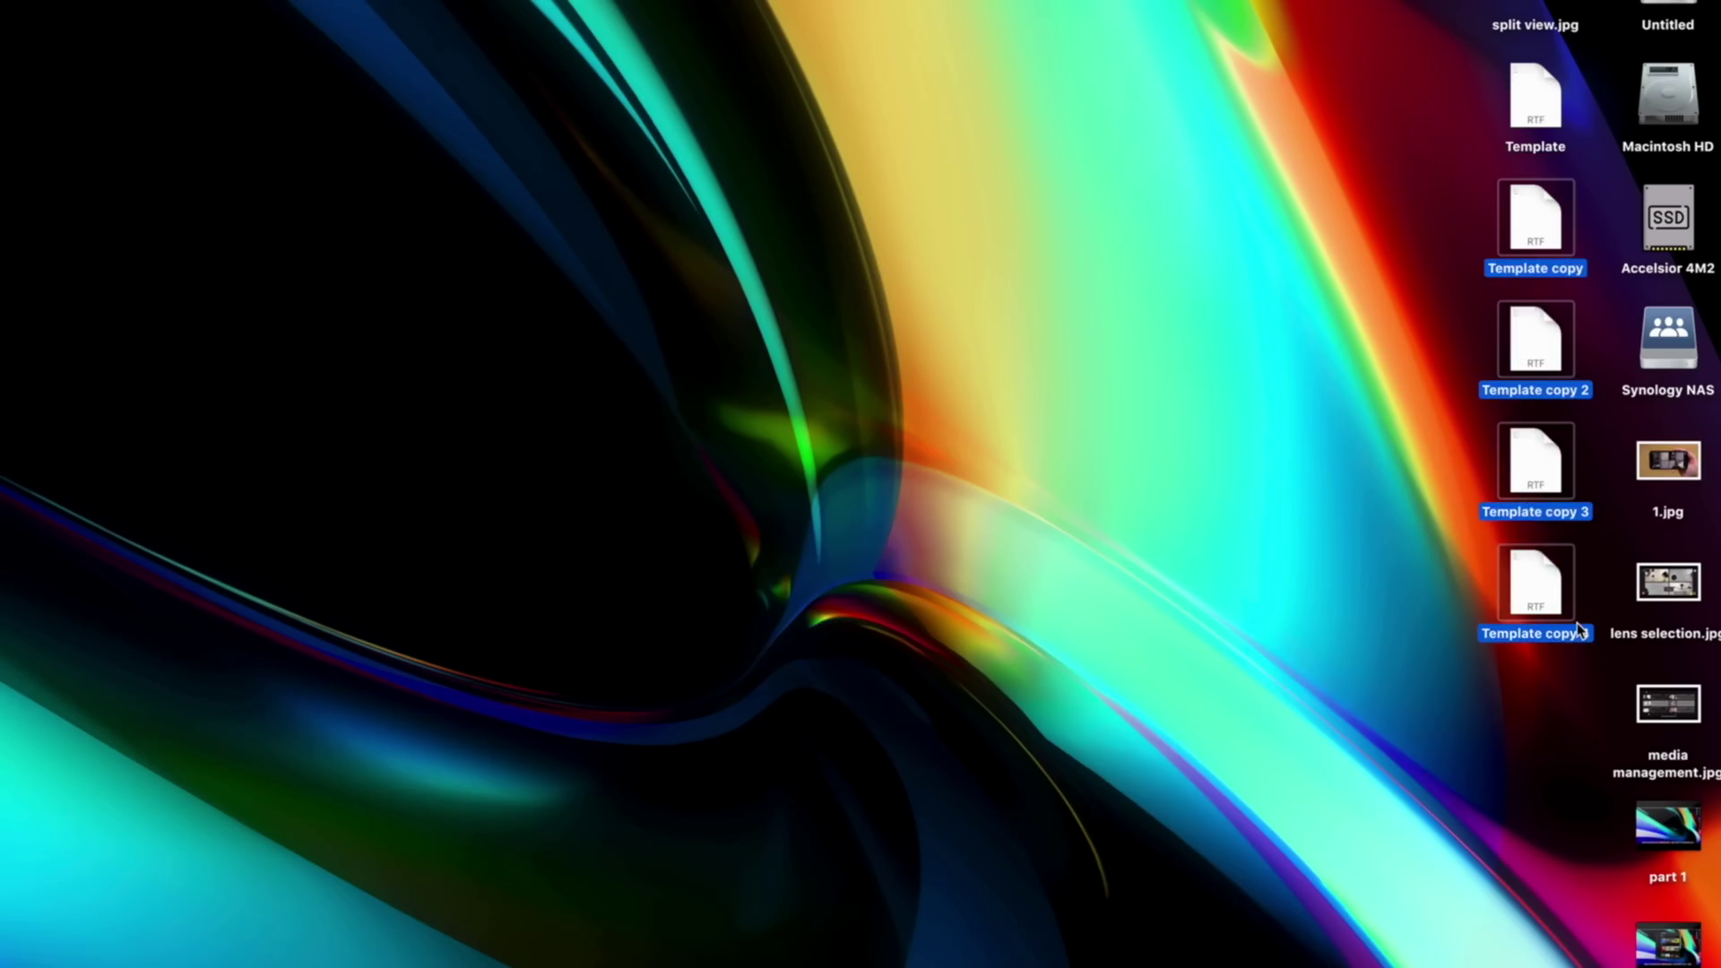
key("alt+super+BackSpace")
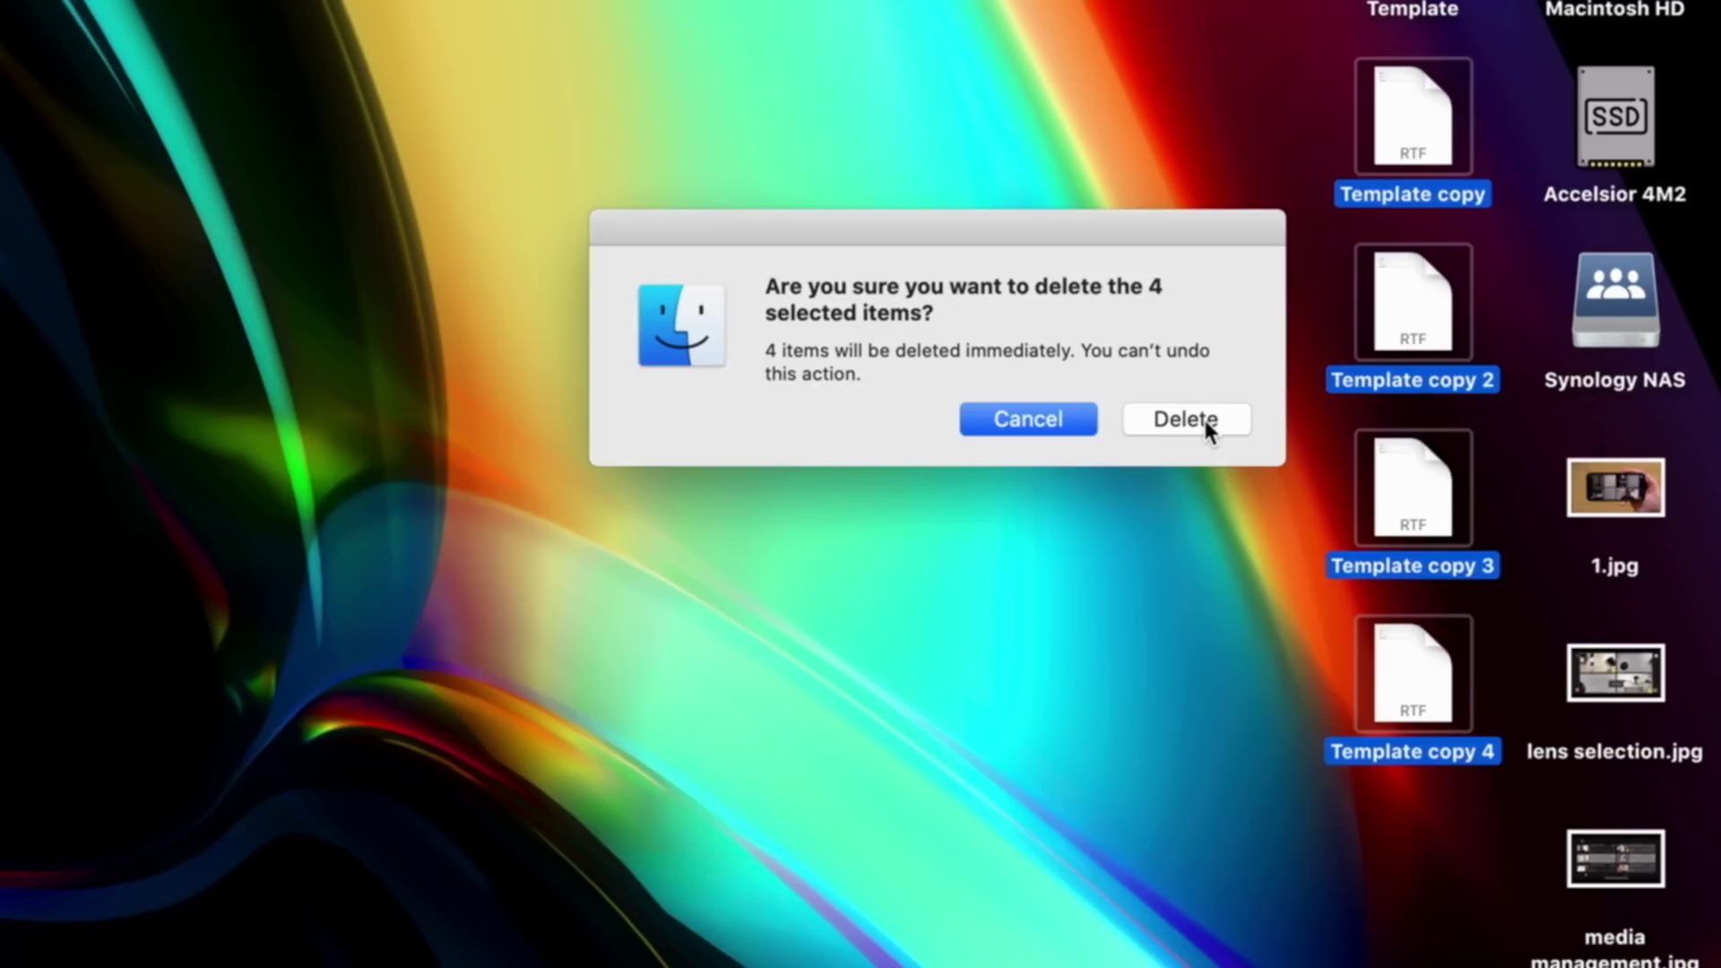
left_click(1205, 419)
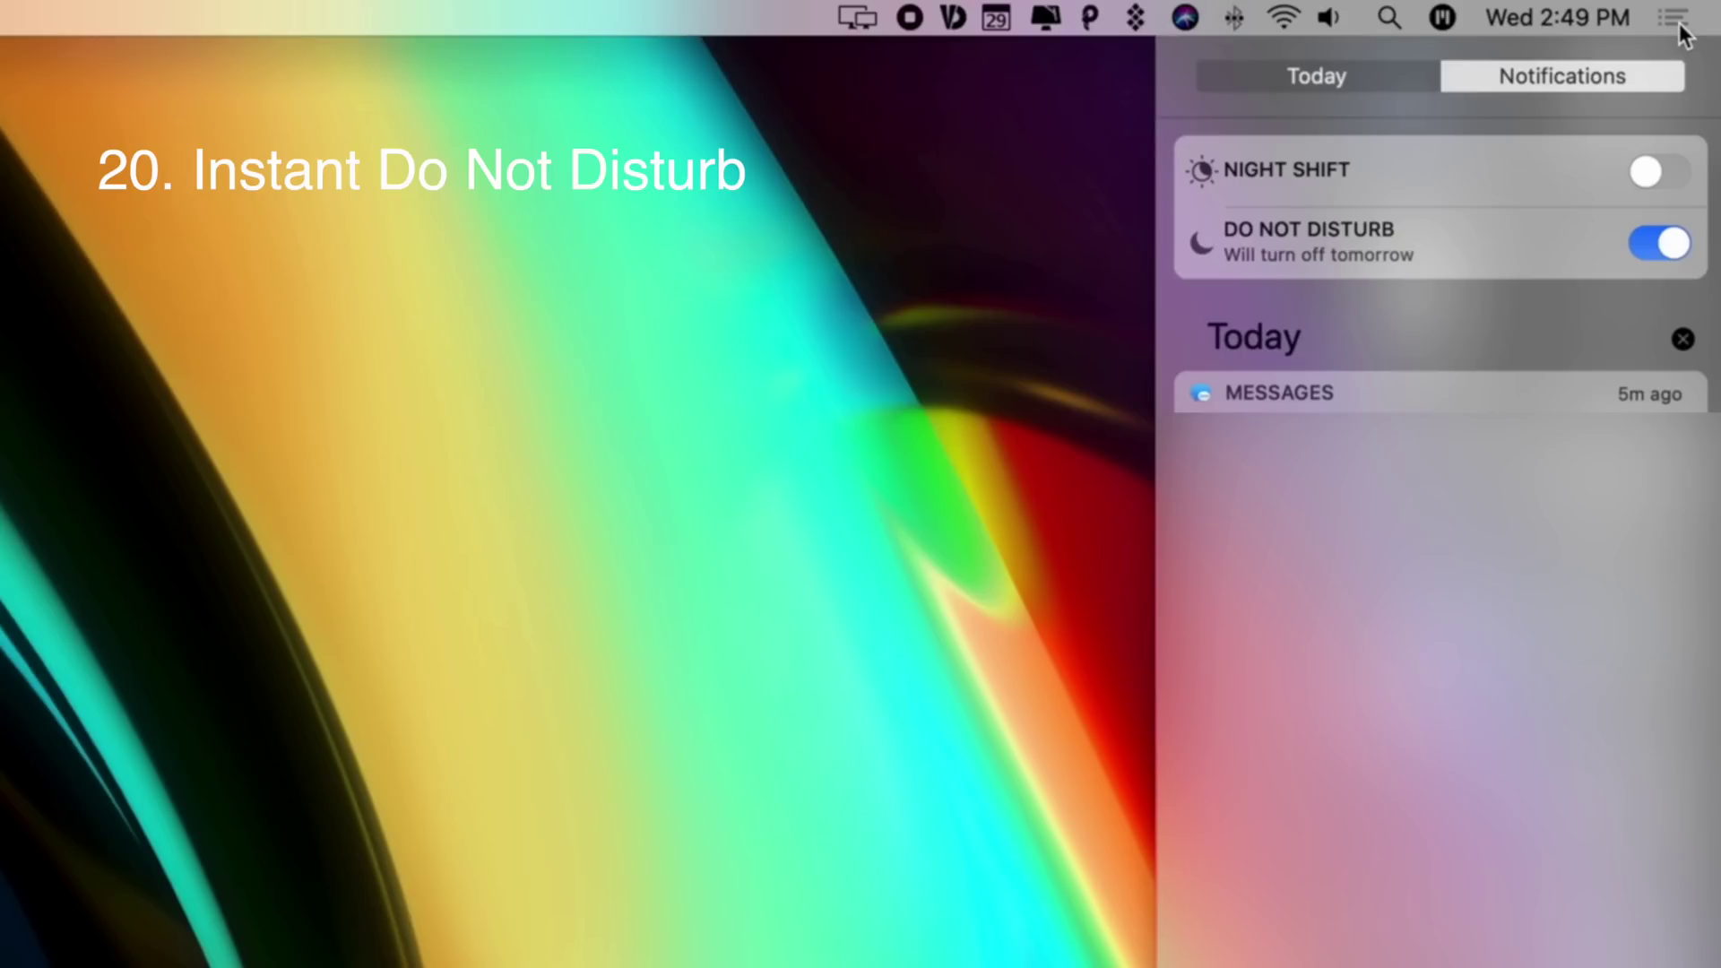
left_click(1679, 27, "alt")
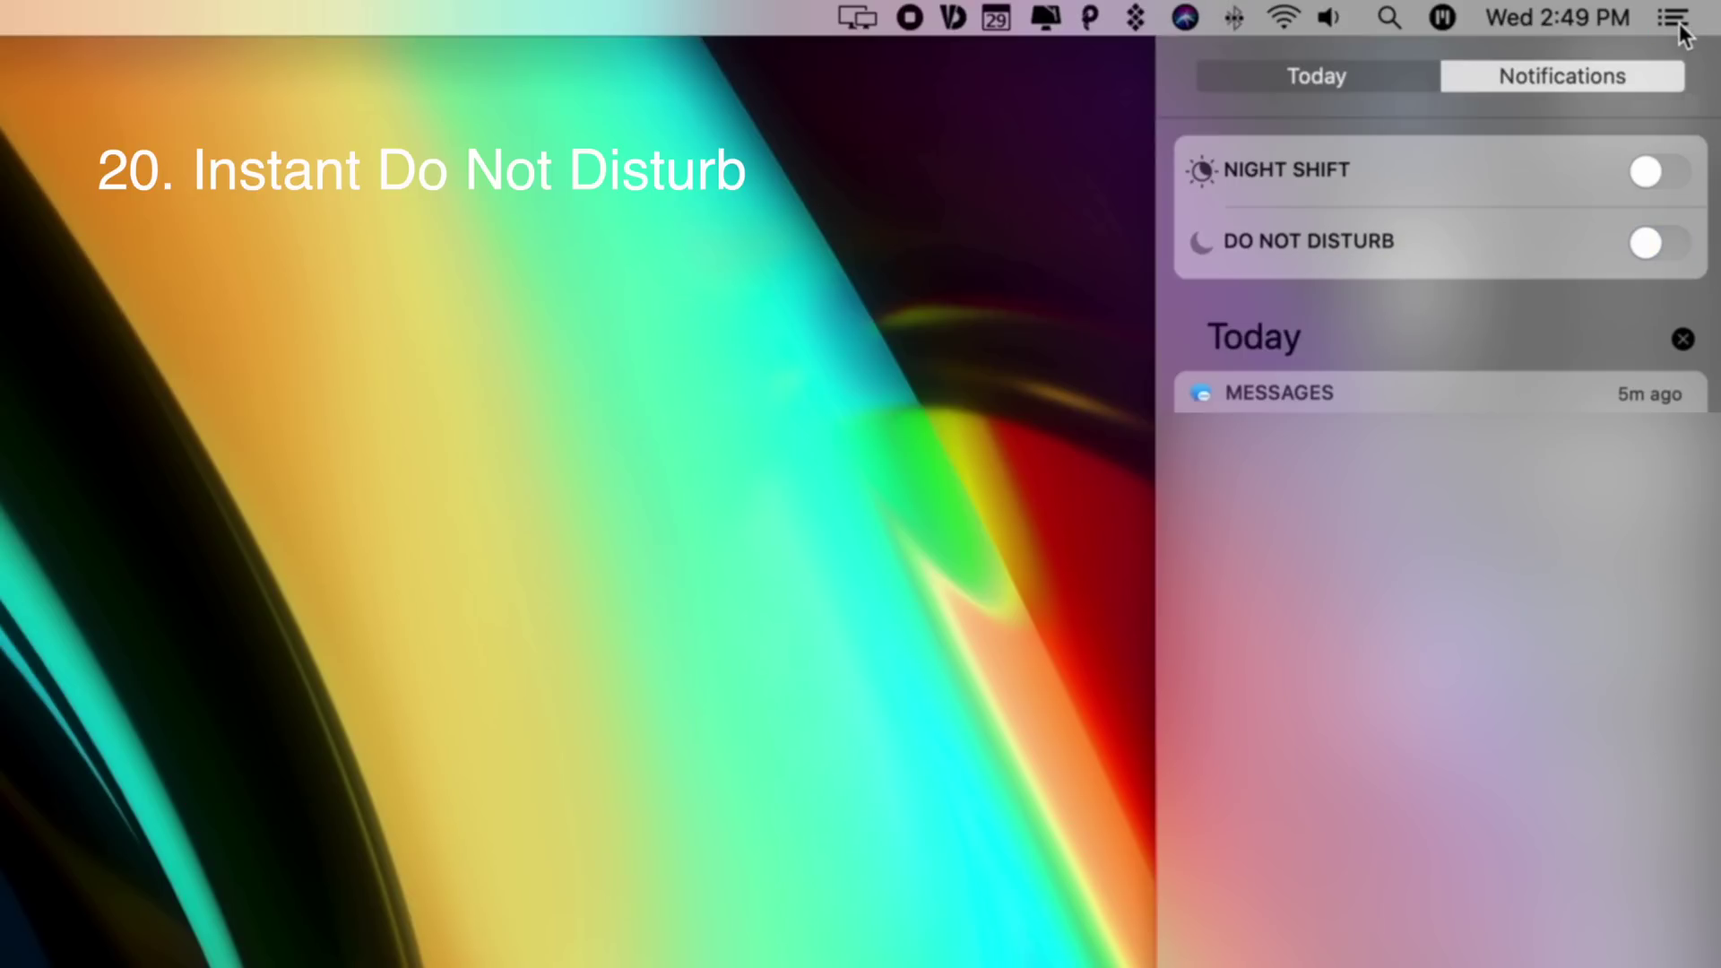
Step: Option-click the Notification Center icon repeatedly to toggle Do Not Disturb, leaving it on
left_click(1678, 22, "alt")
left_click(1679, 27, "alt")
left_click(1679, 27, "alt")
left_click(1679, 27, "alt")
left_click(1679, 27, "alt")
left_click(1679, 27, "alt")
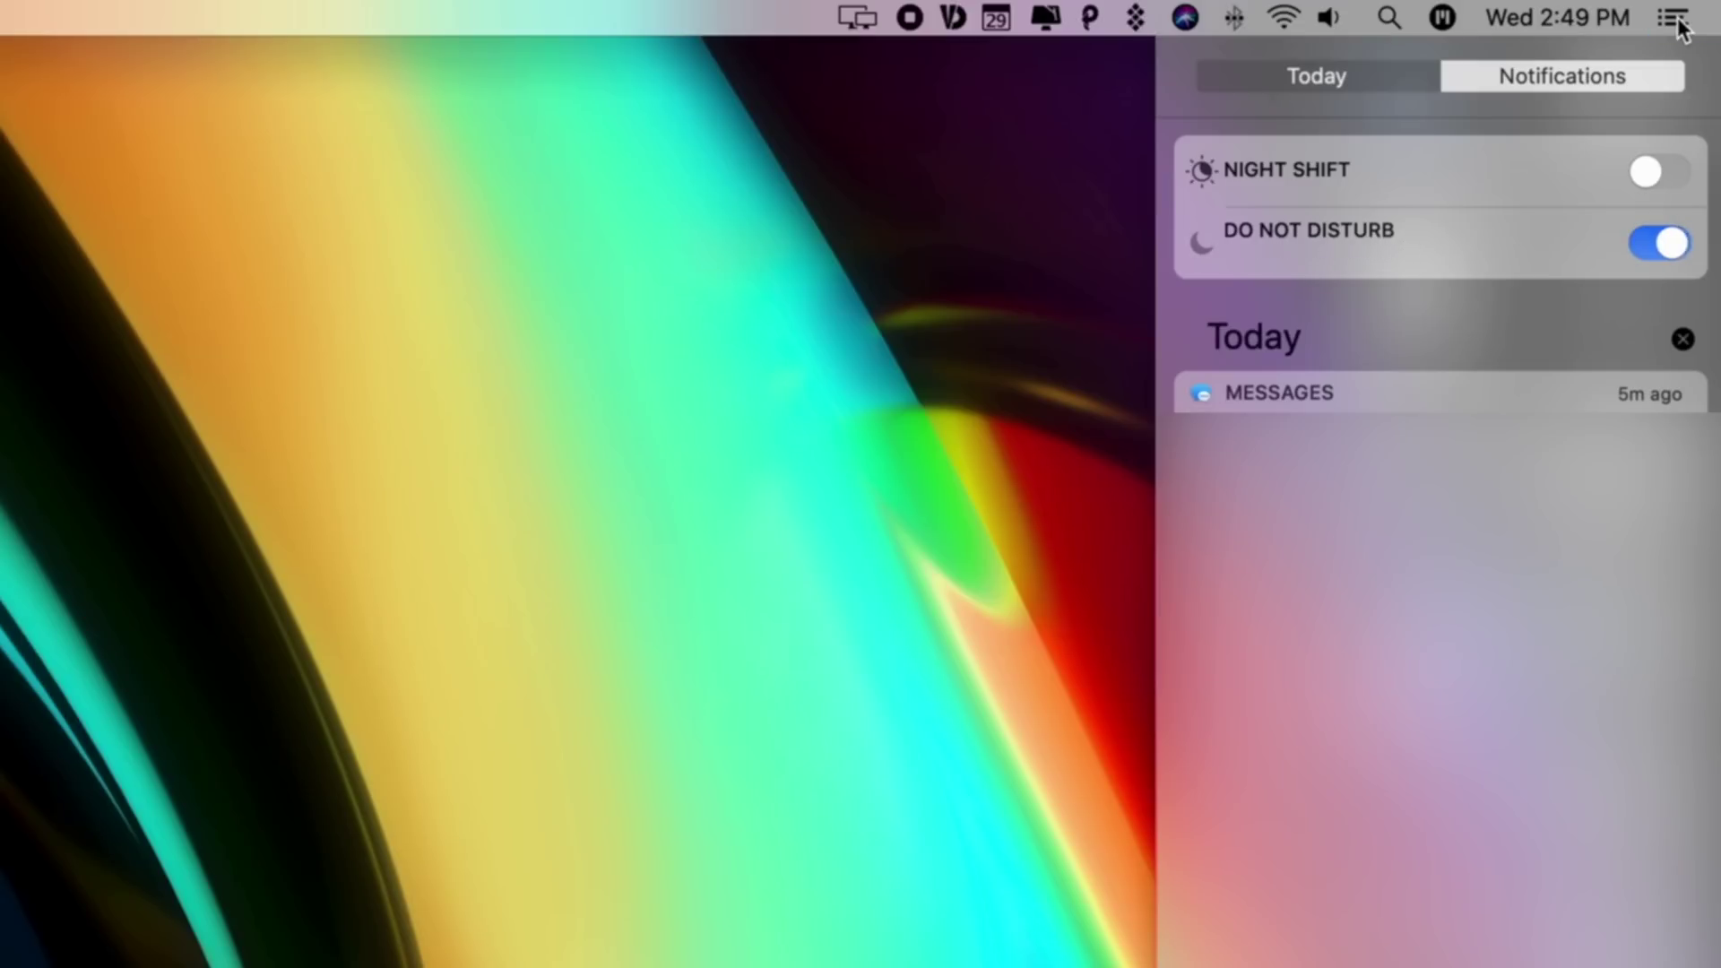
left_click(1679, 27)
left_click(1679, 27, "alt")
left_click(1679, 27, "alt")
left_click(1679, 27, "alt")
left_click(1680, 27, "alt")
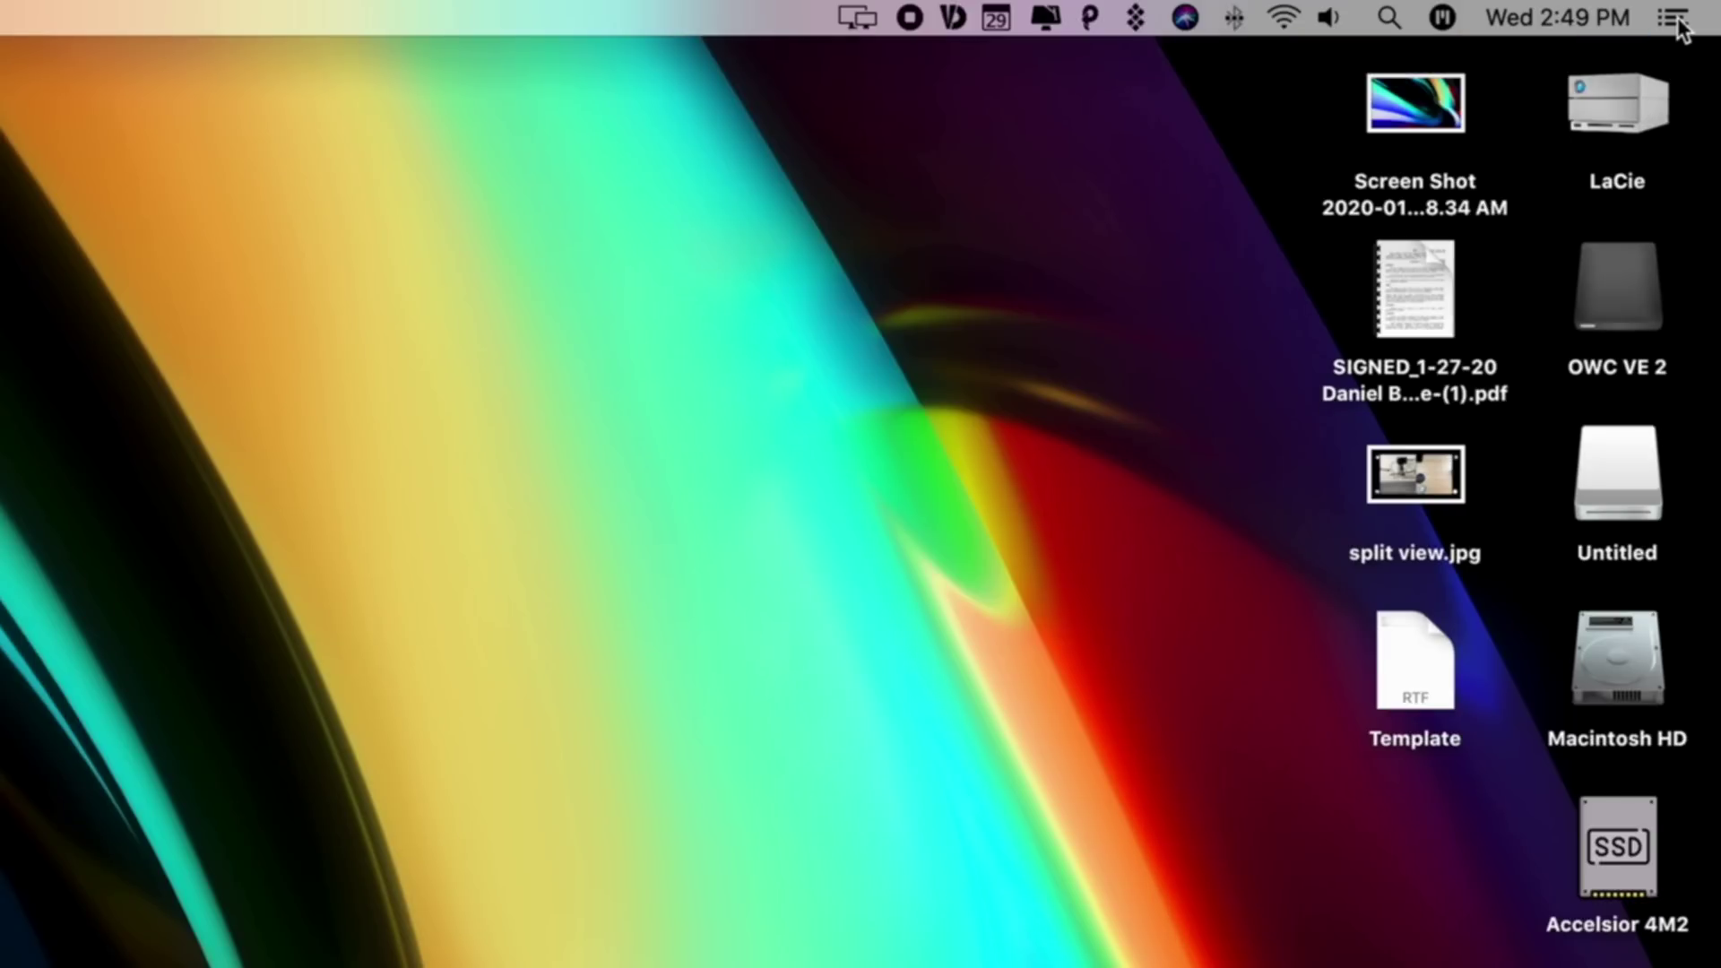
left_click(1679, 26, "alt")
left_click(1679, 27, "alt")
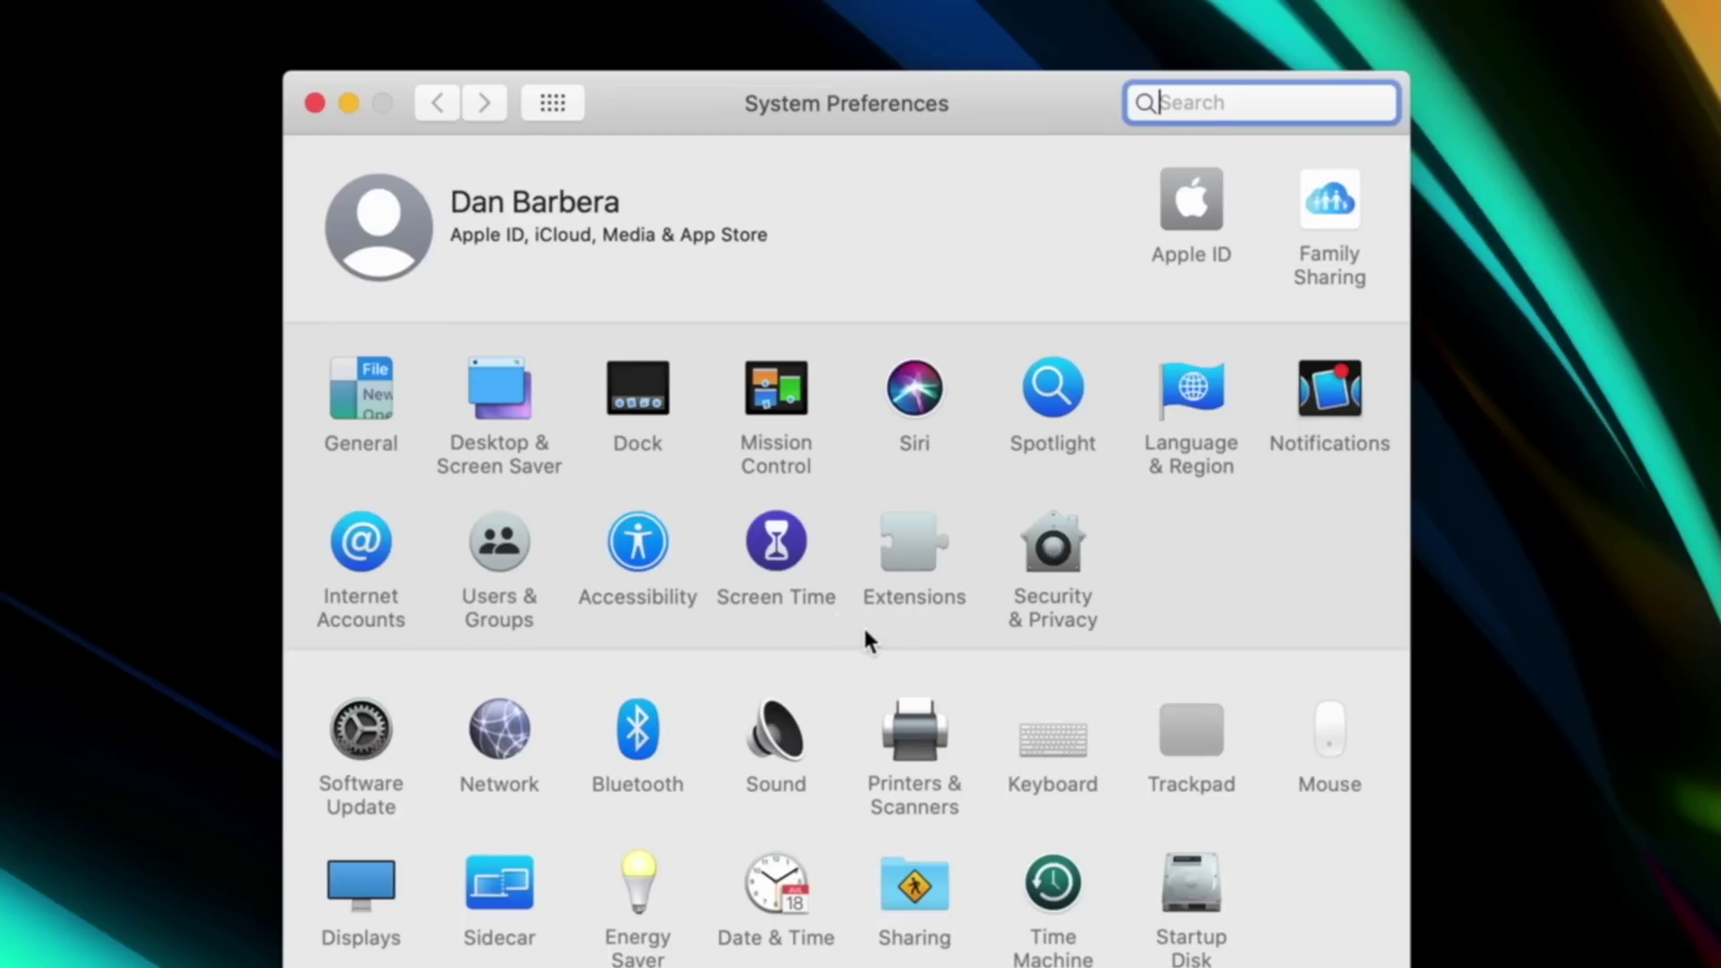
Step: Go to Accessibility's Pointer Control settings and their Alternate Control Methods section
left_click(637, 541)
scroll(549, 495, "down", 10)
left_click(537, 520)
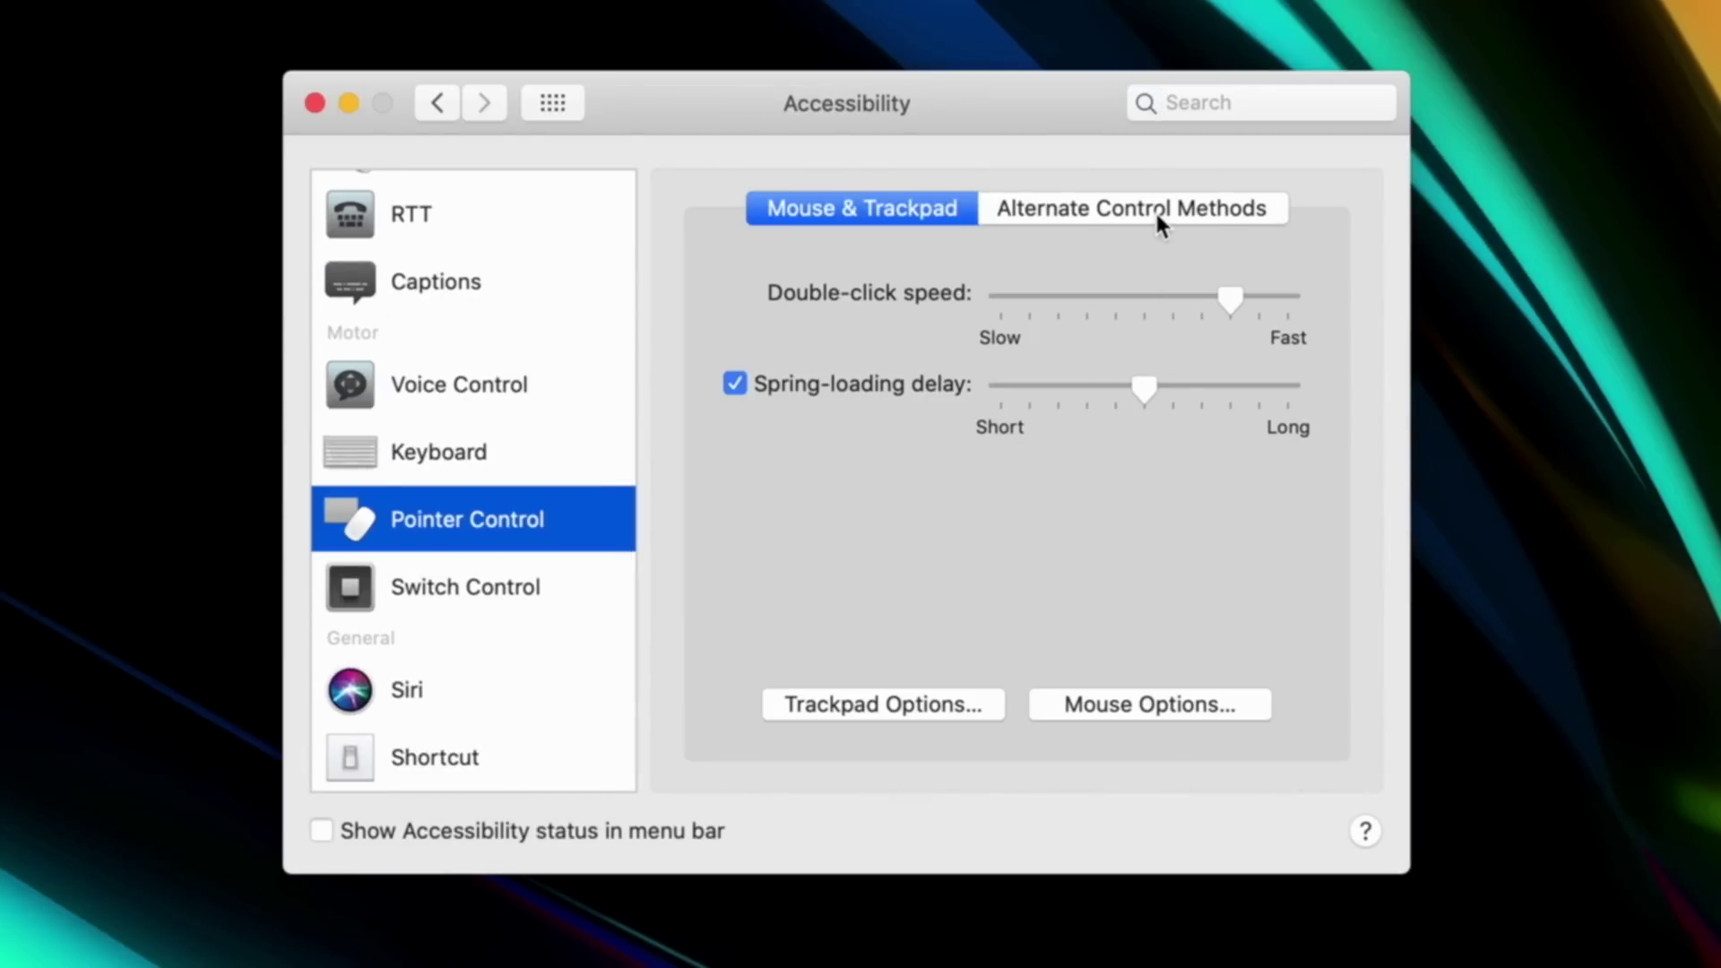
left_click(1156, 215)
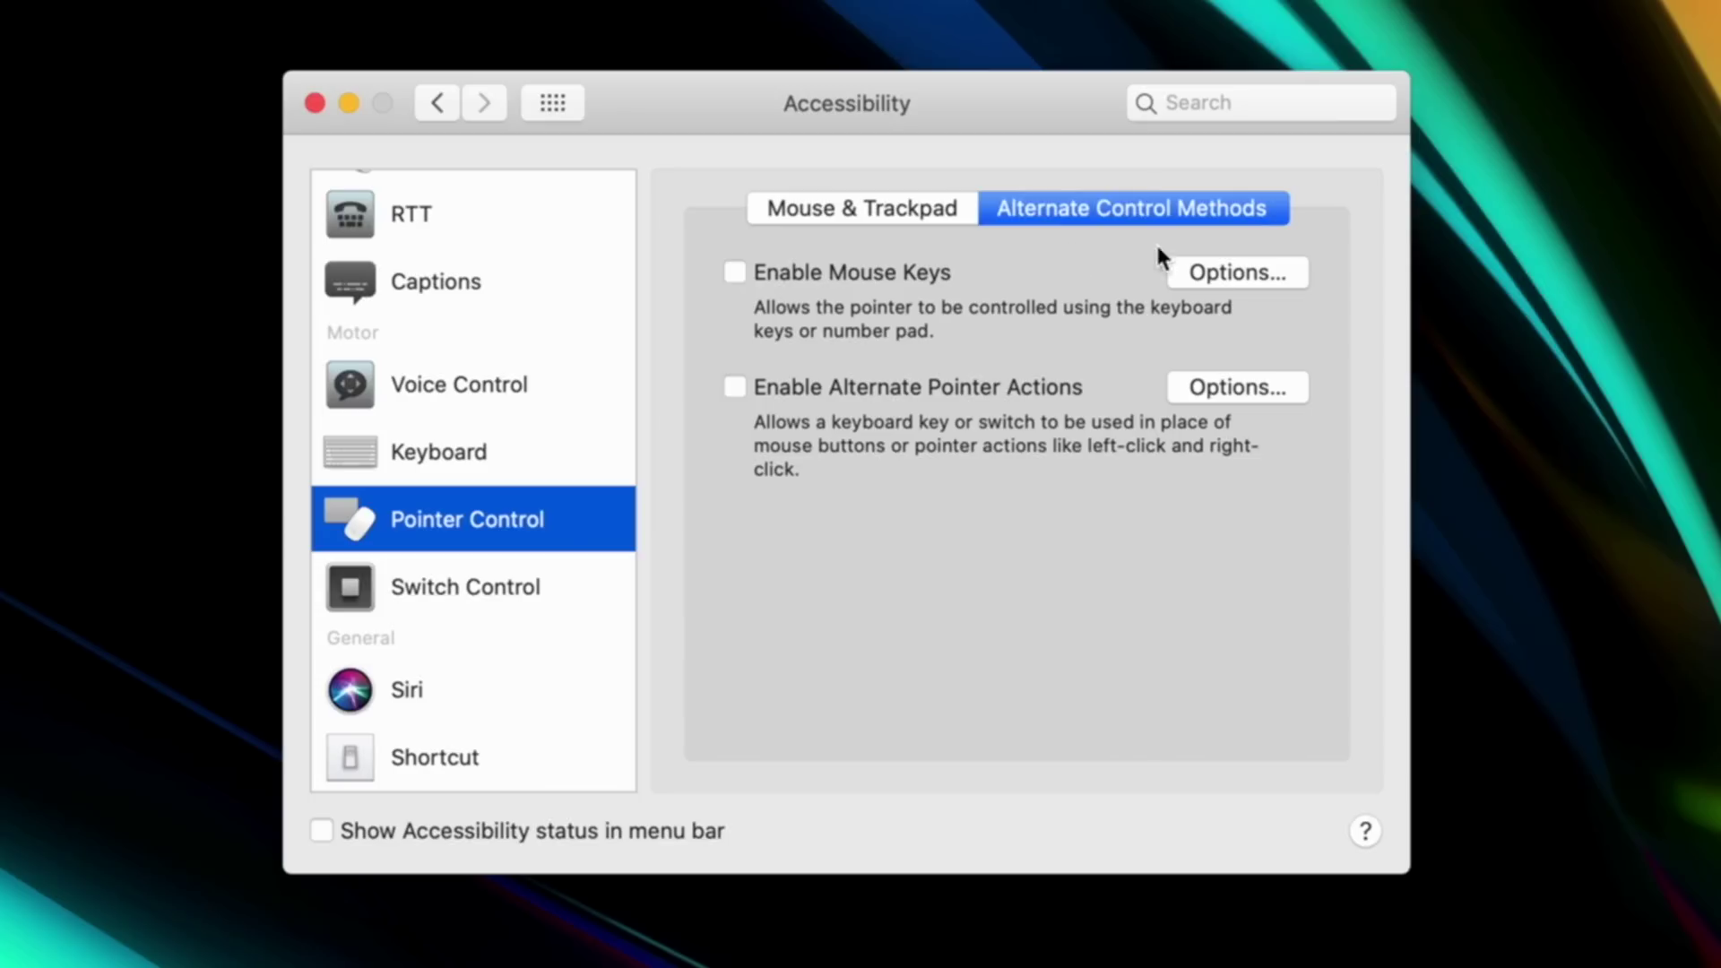
Step: Enable the press-Option-five-times Mouse Keys toggle, turn Mouse Keys on, and confirm with OK
left_click(1249, 280)
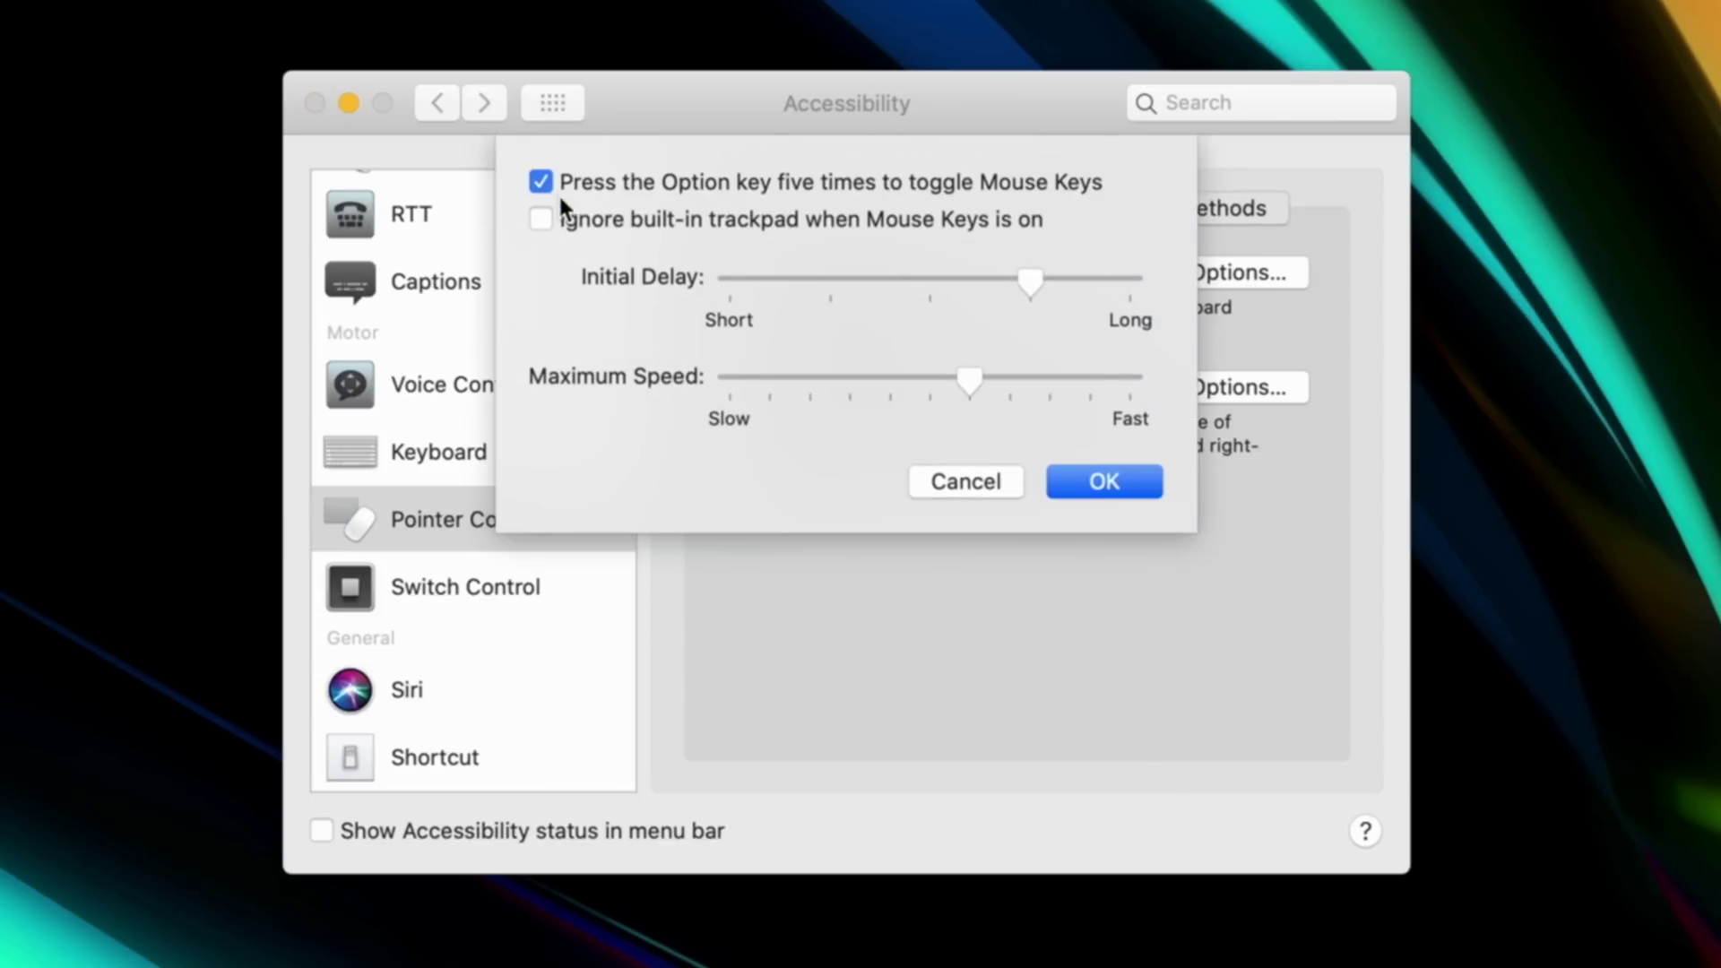
left_click(625, 184)
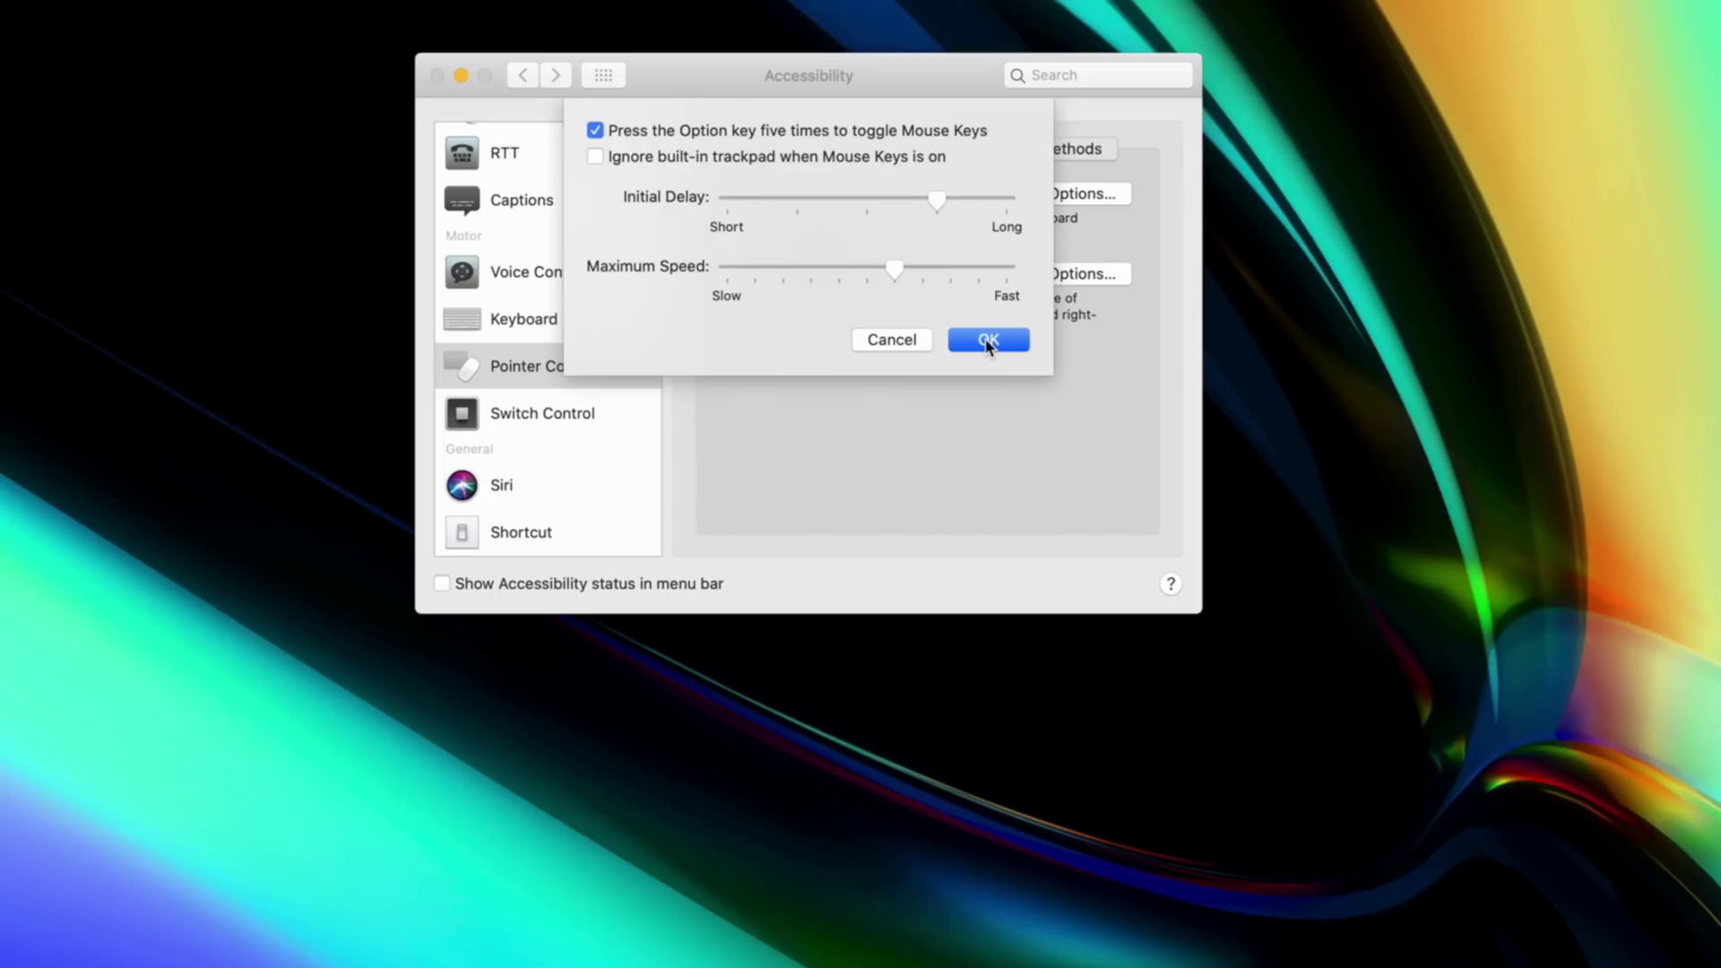
key("alt")
key("alt")
key("alt")
key("alt")
key("alt")
left_click(1013, 345)
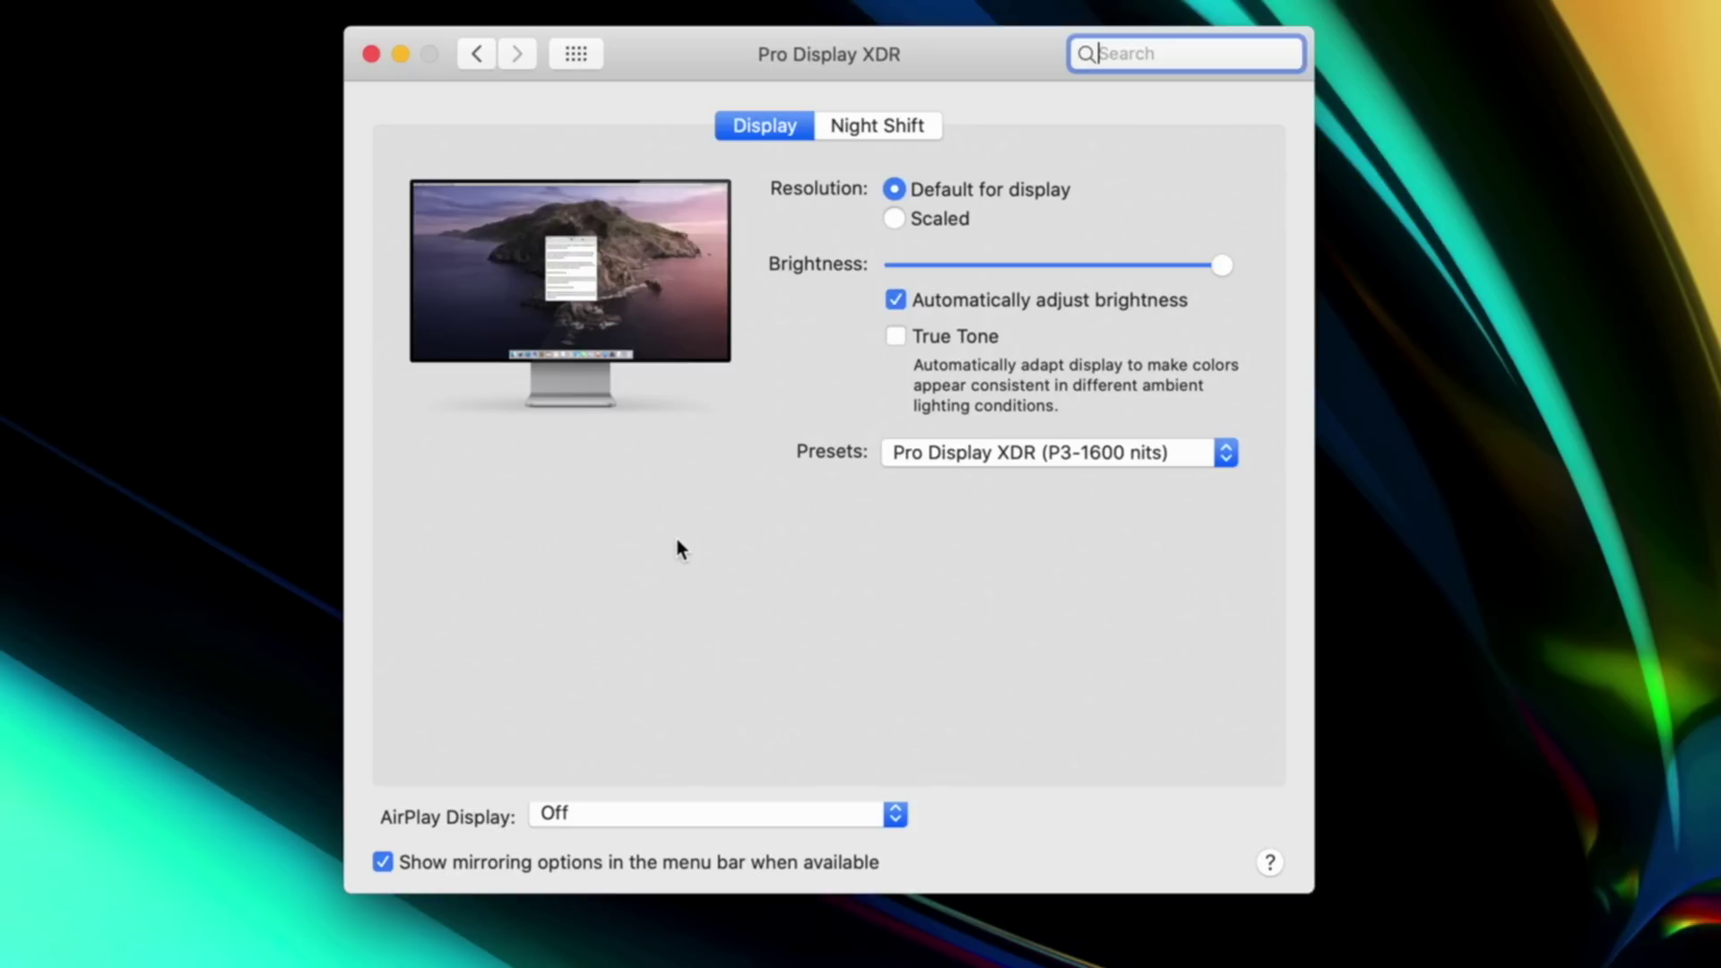
Step: Move from the Pro Display XDR pane to Mission Control, then to the Sound Output tab
key("alt+F3")
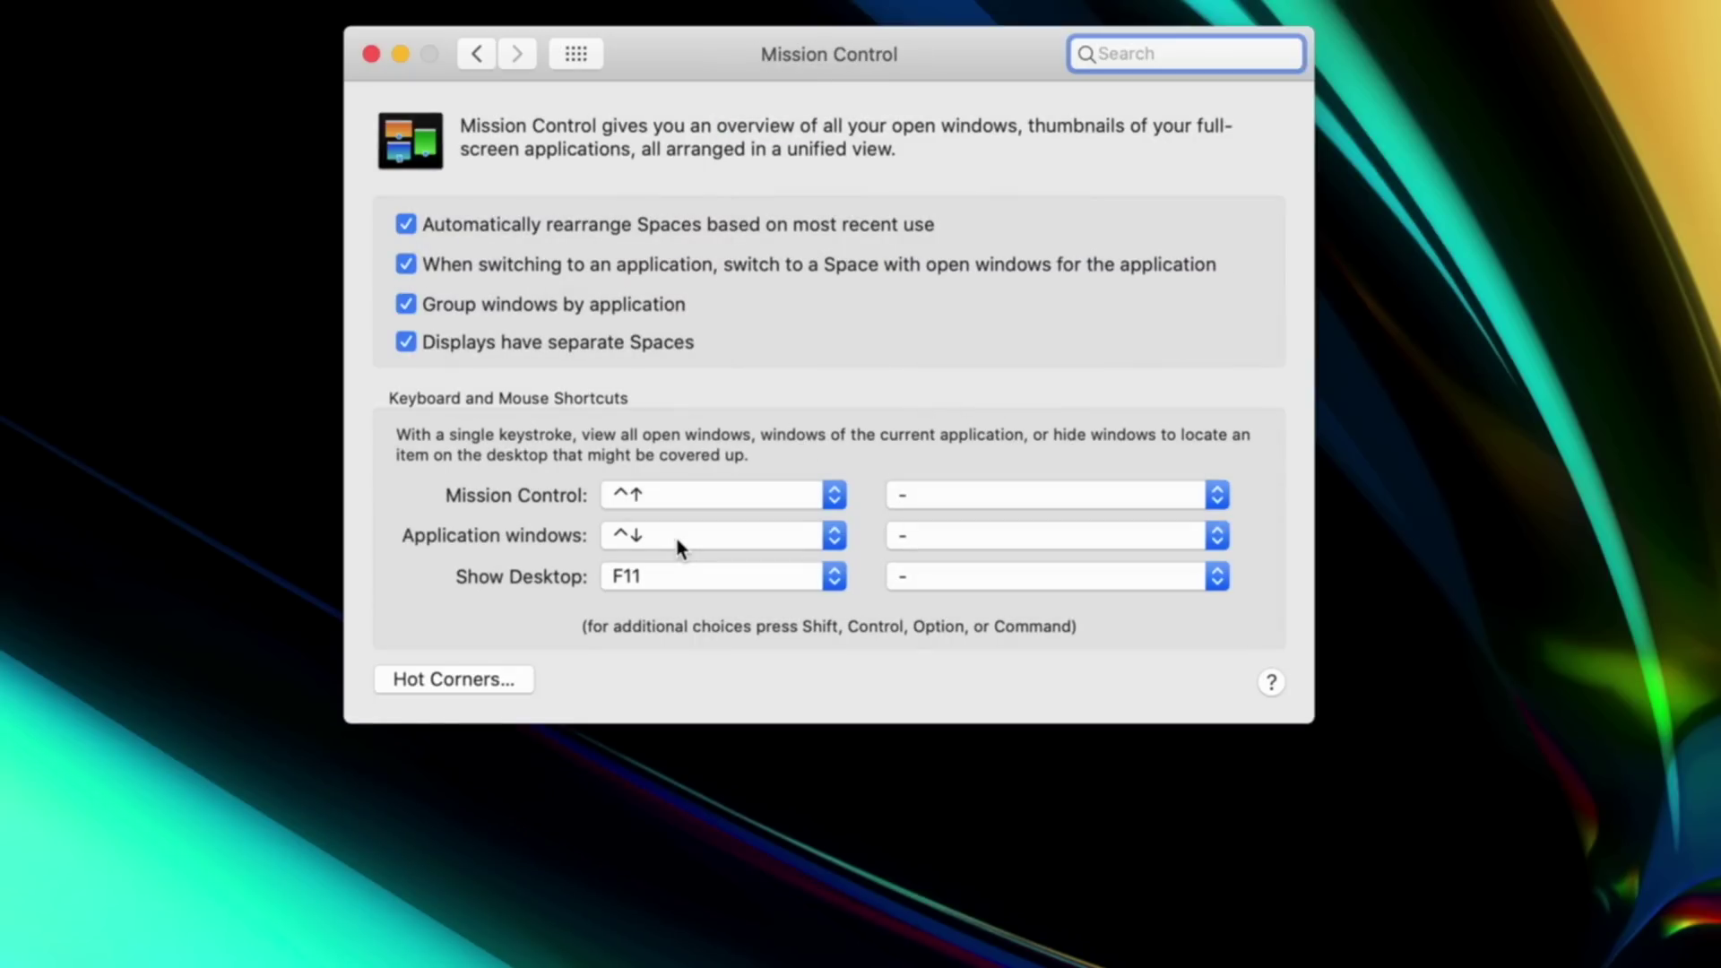
key("alt+F12")
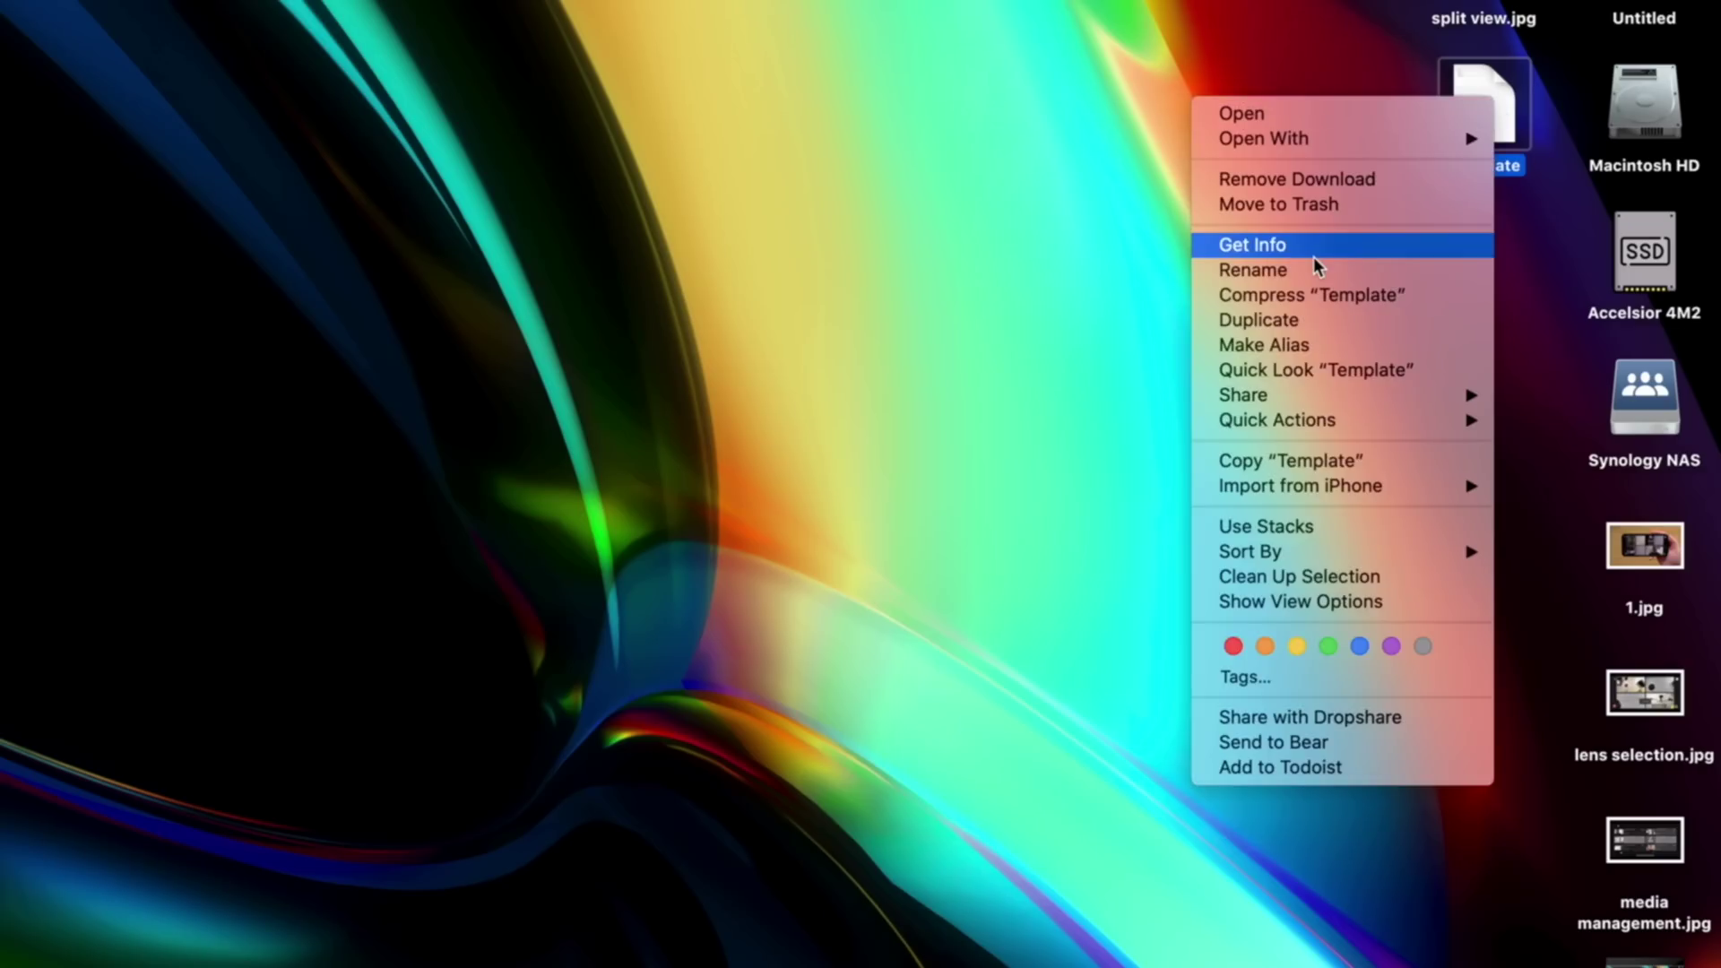
Step: Make Template a stationery pad via Get Info, then open it twice for 'Template copy' and 'Template copy 2'
left_click(1314, 256)
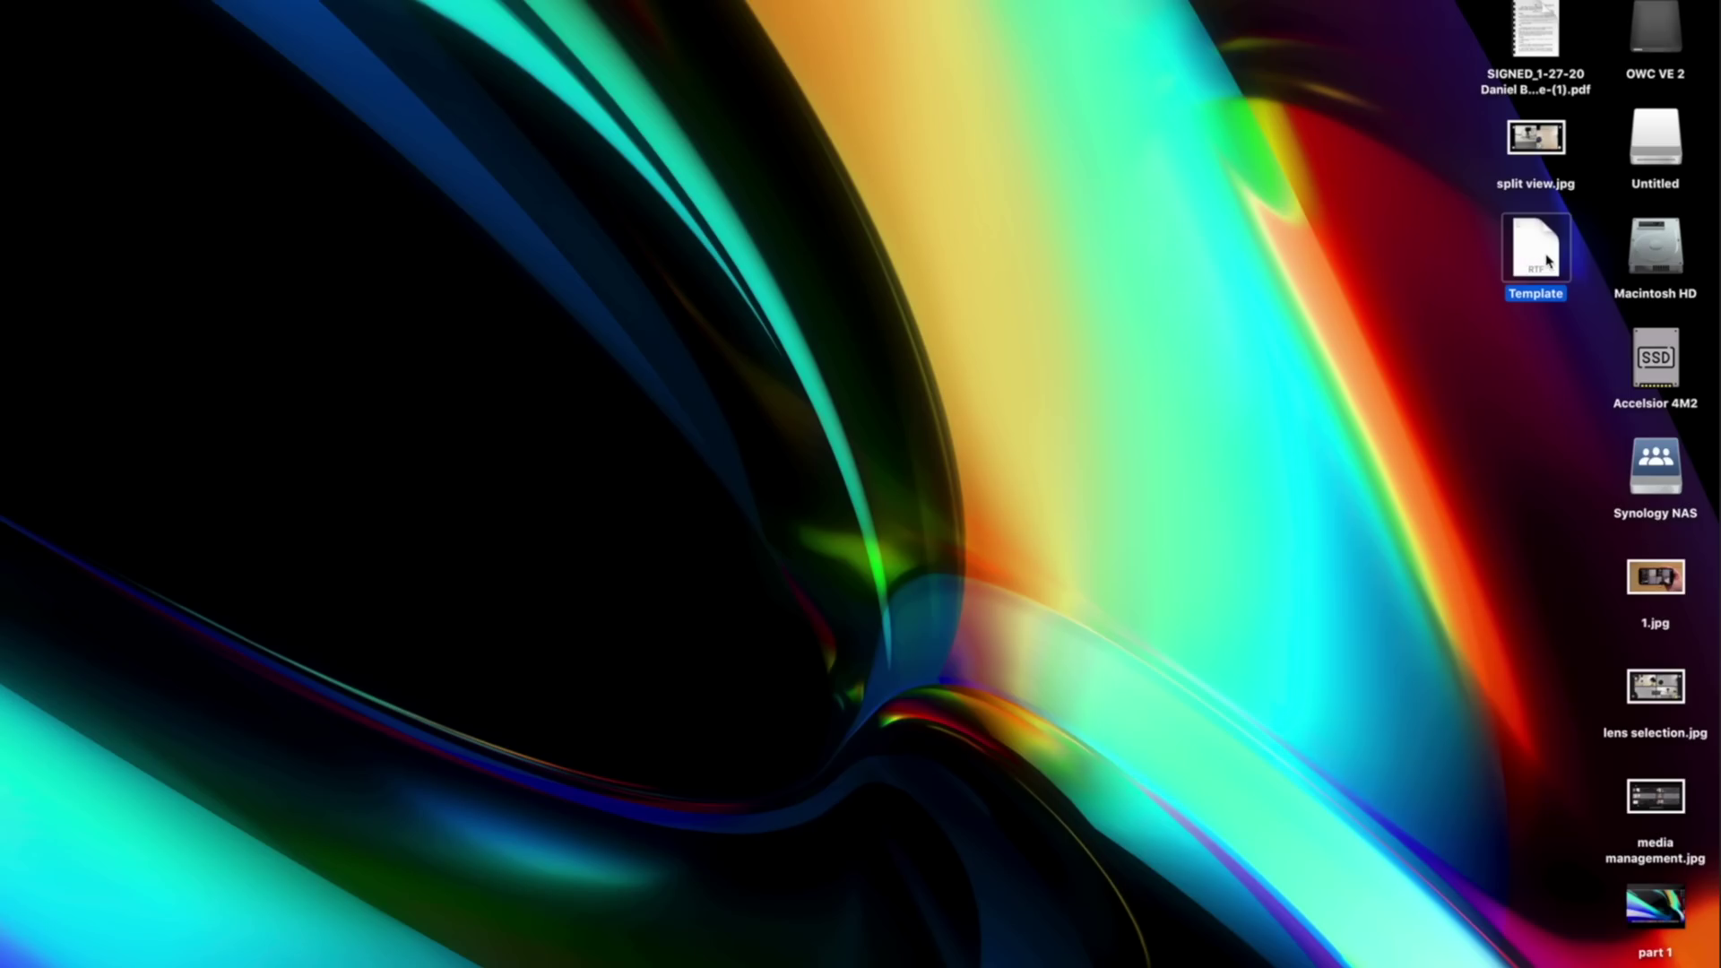
double_click(1545, 260)
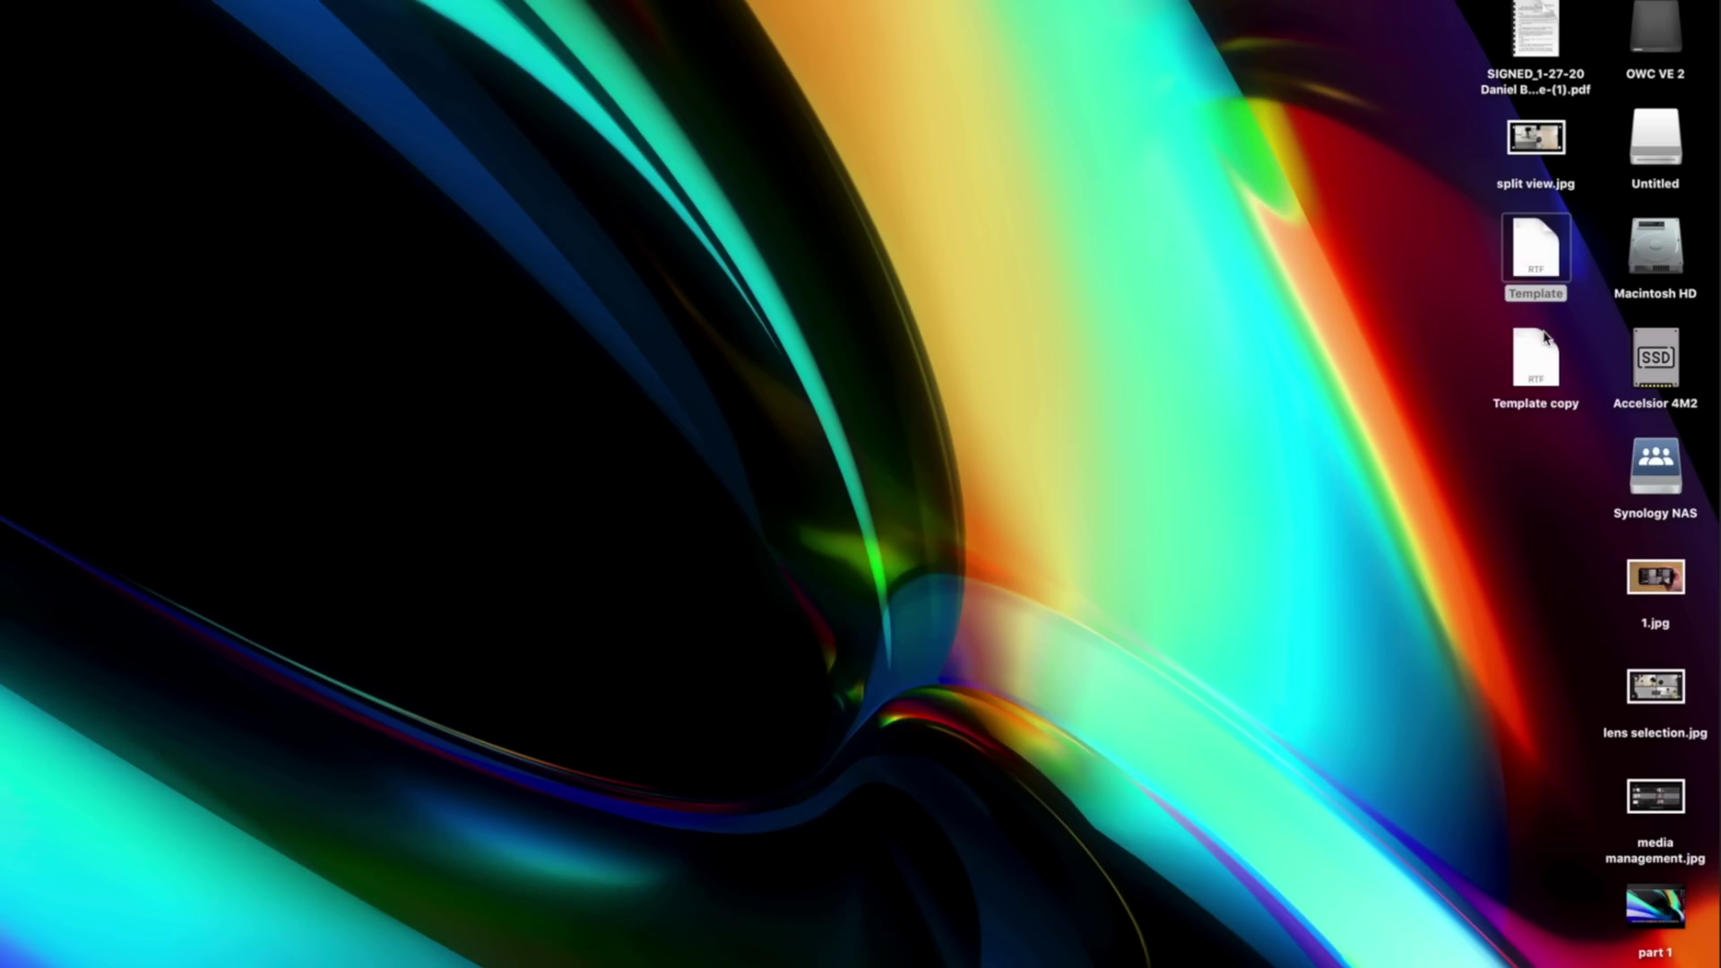
left_click(1544, 343)
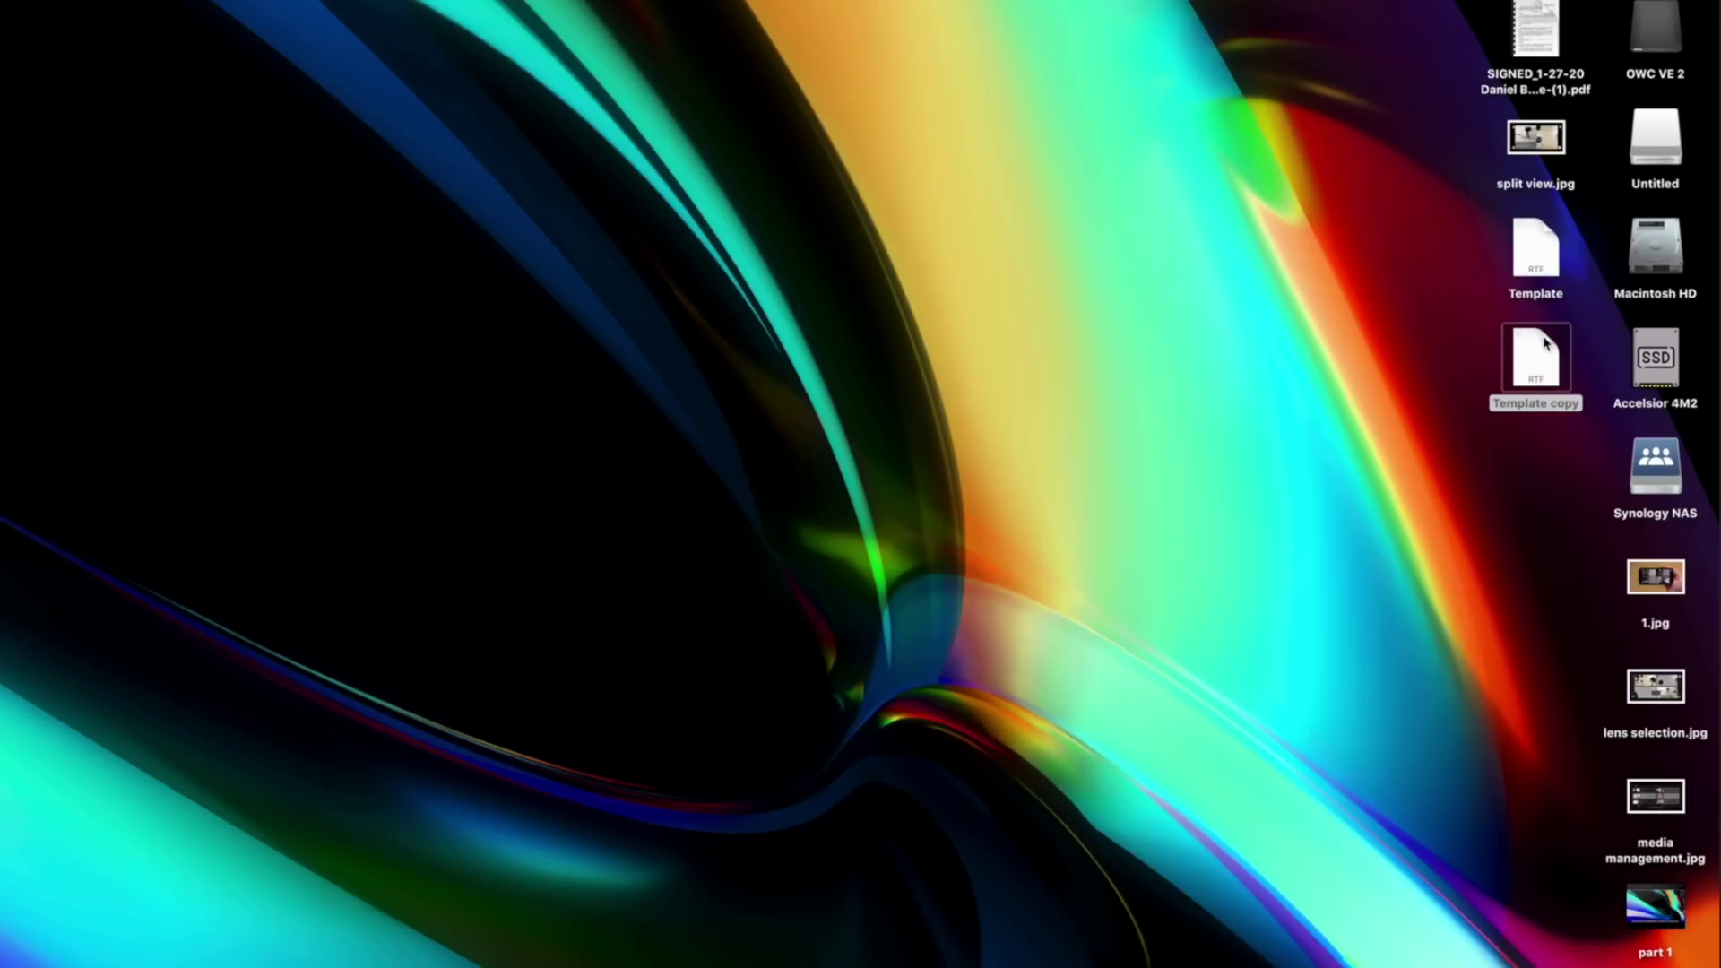
double_click(1535, 253)
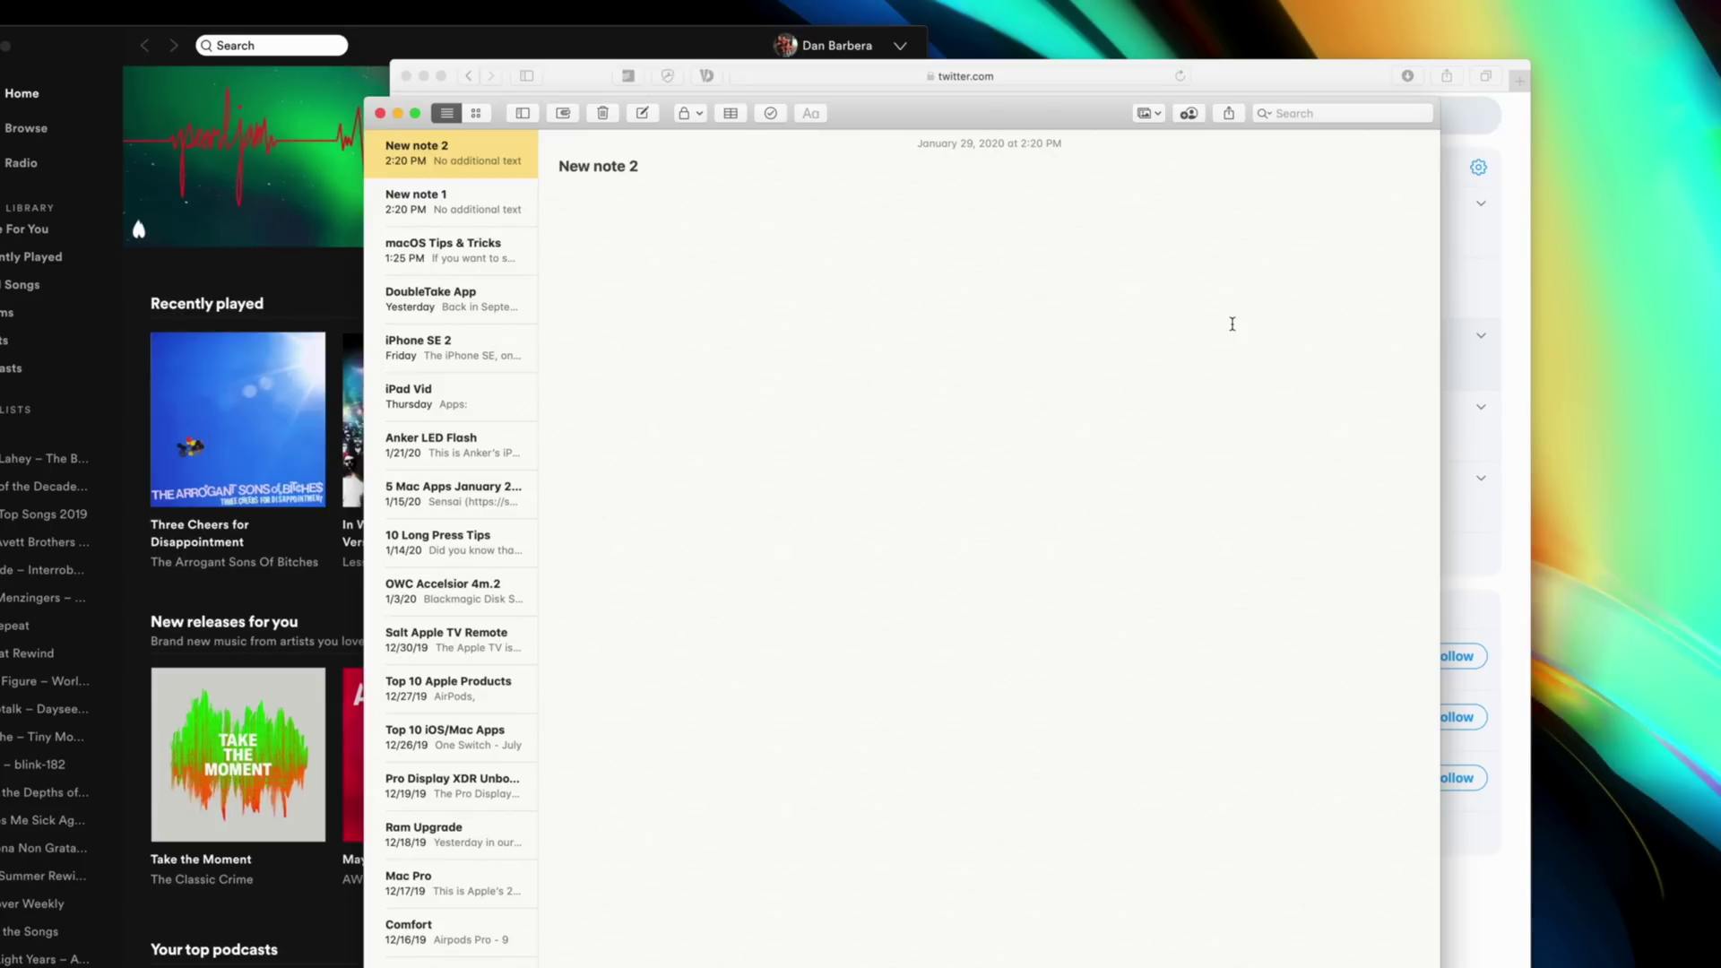
Step: Hide Spotify and Safari so only Notes stays visible, then bring up the app switcher
key("super+alt+h")
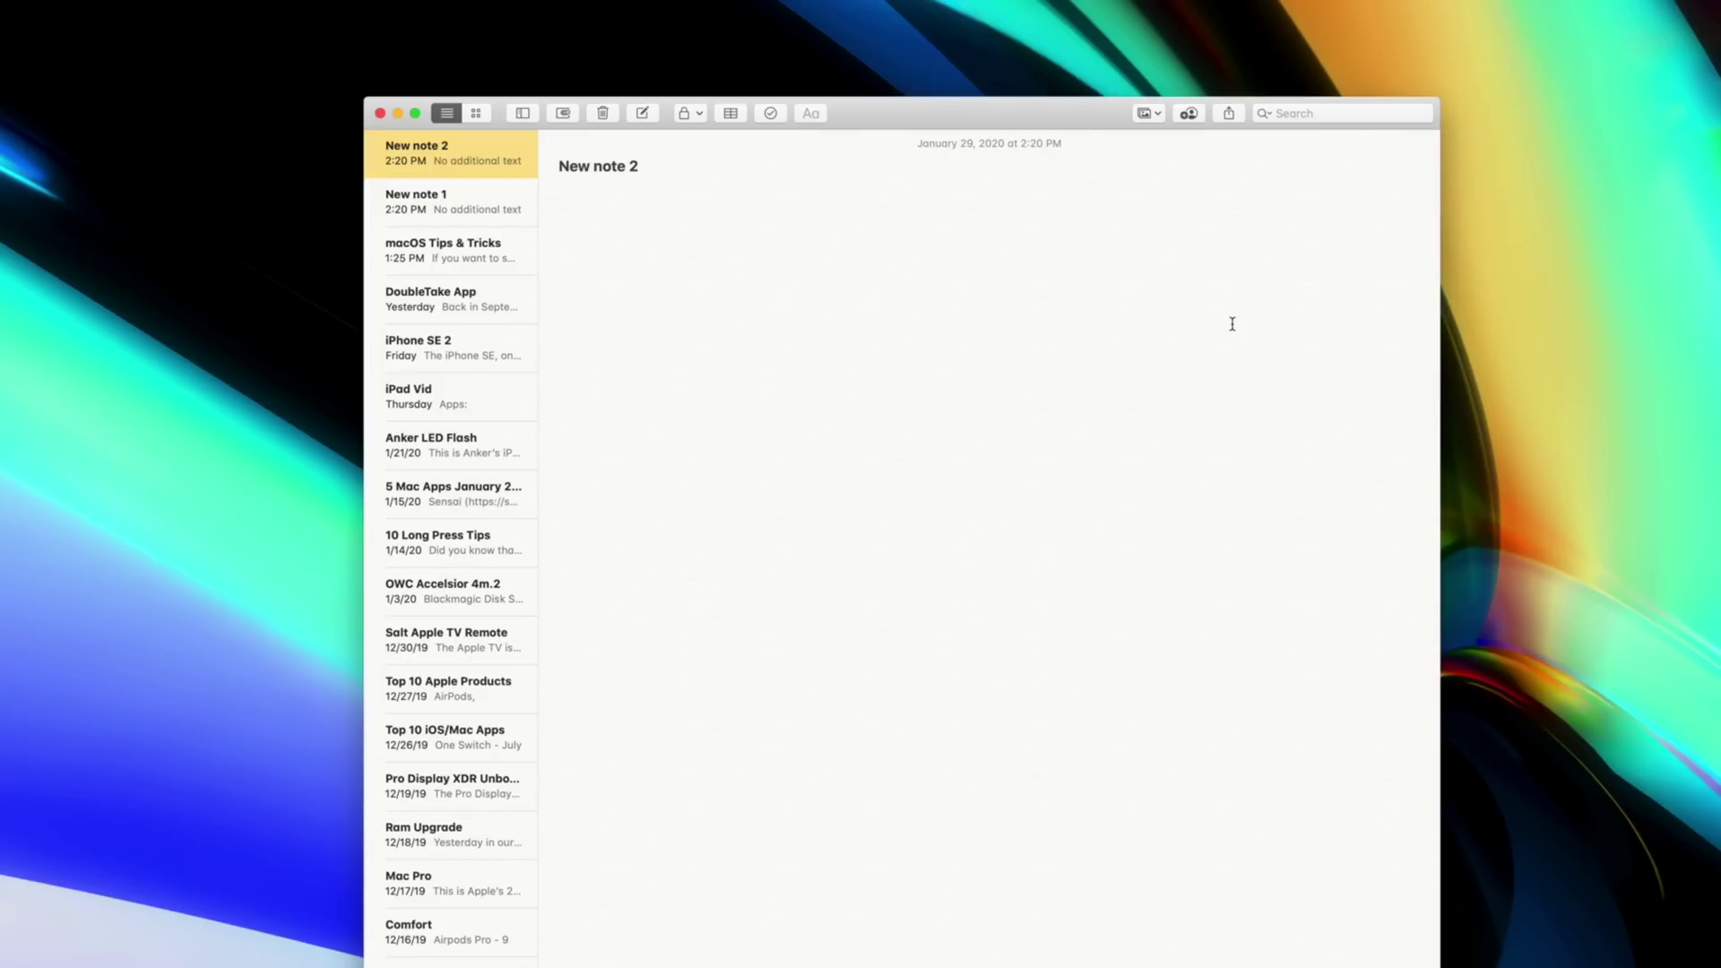
key("super+Tab")
key("super+Tab")
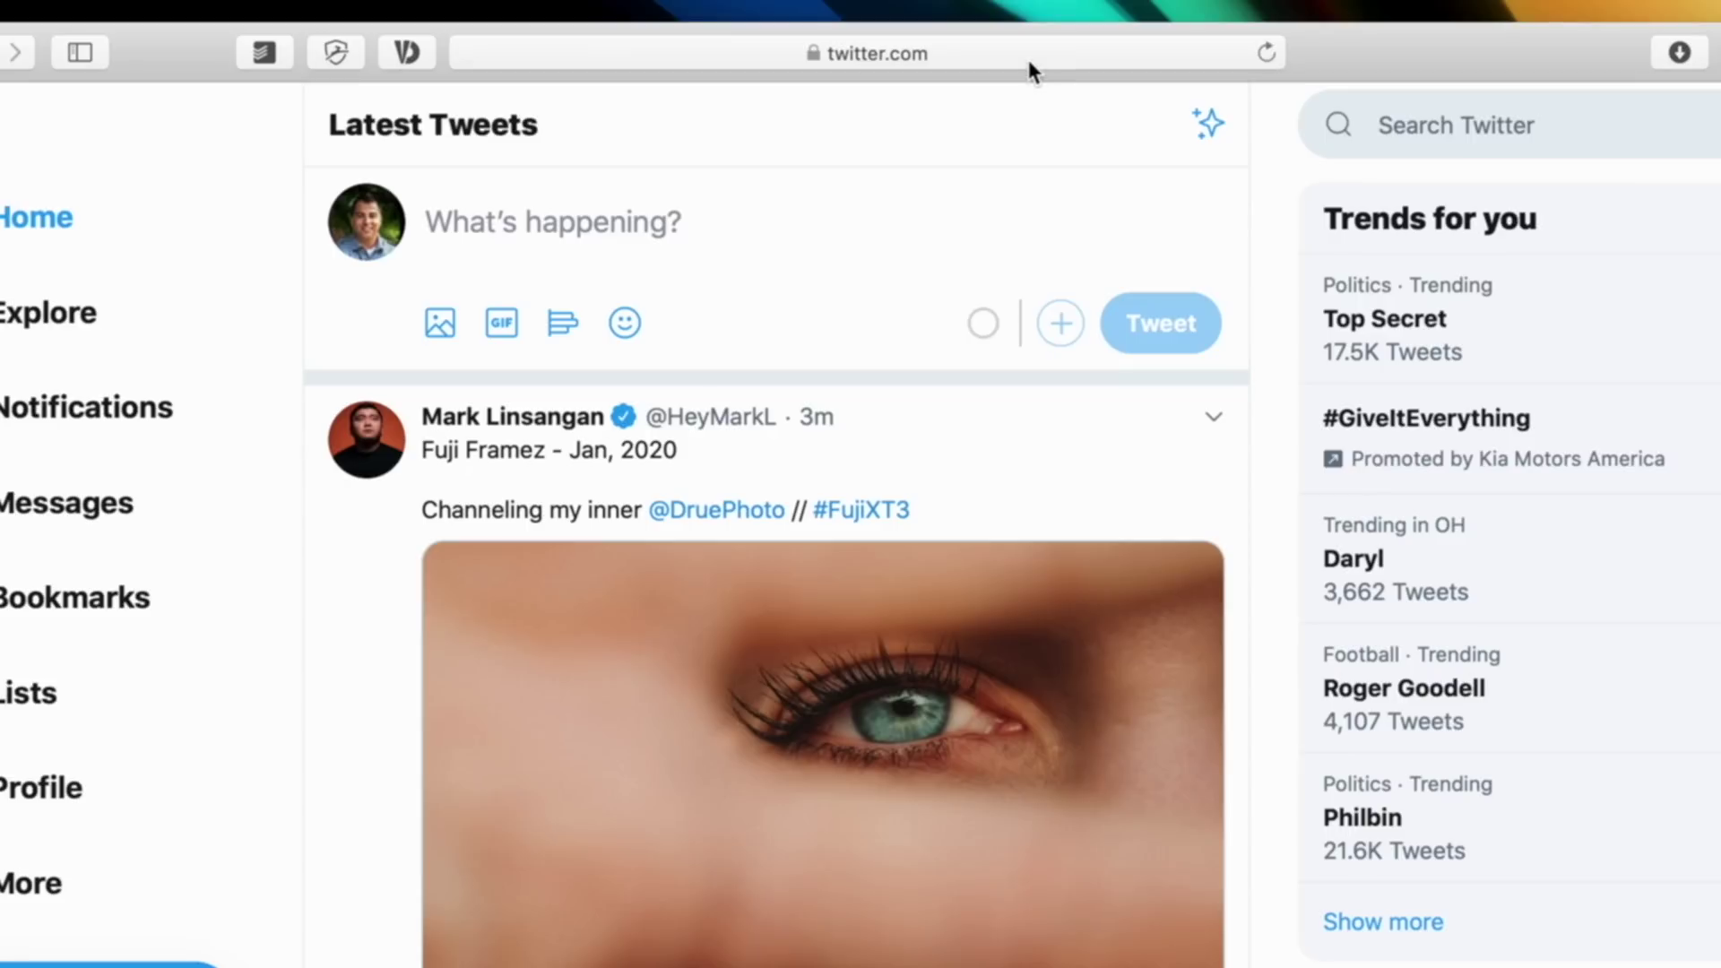
Step: Copy the Twitter page's full URL, then reveal the MacRumors article's full address with Command-L
left_click(1029, 59)
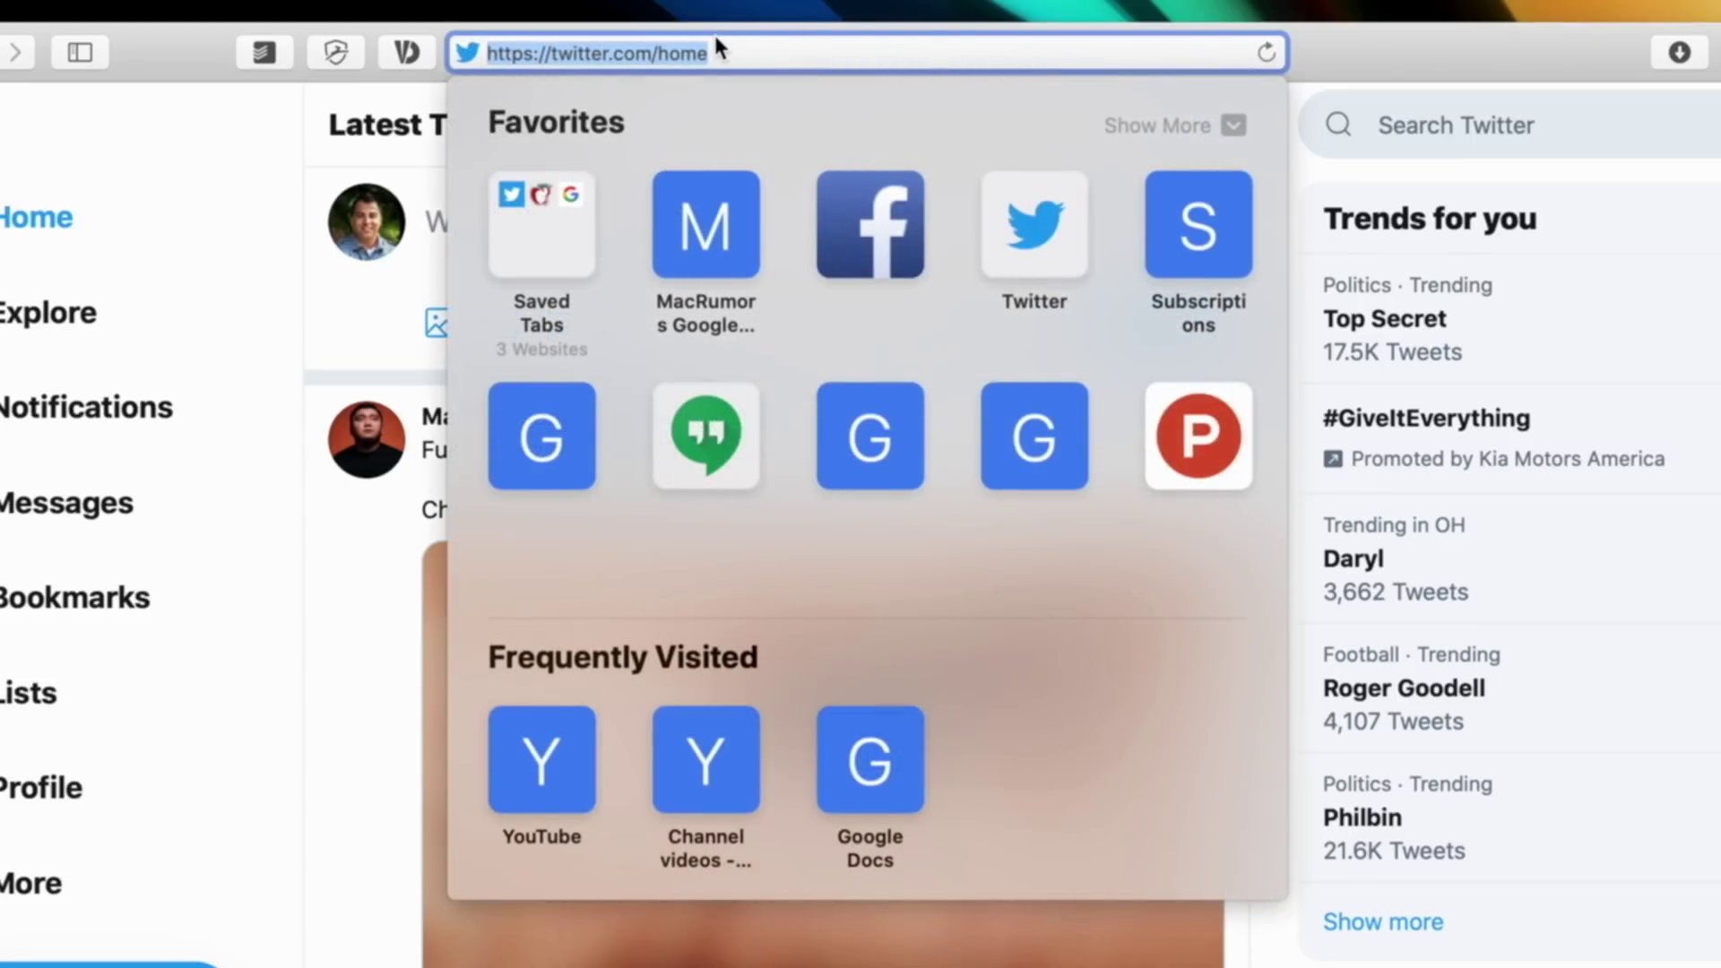
right_click(692, 52)
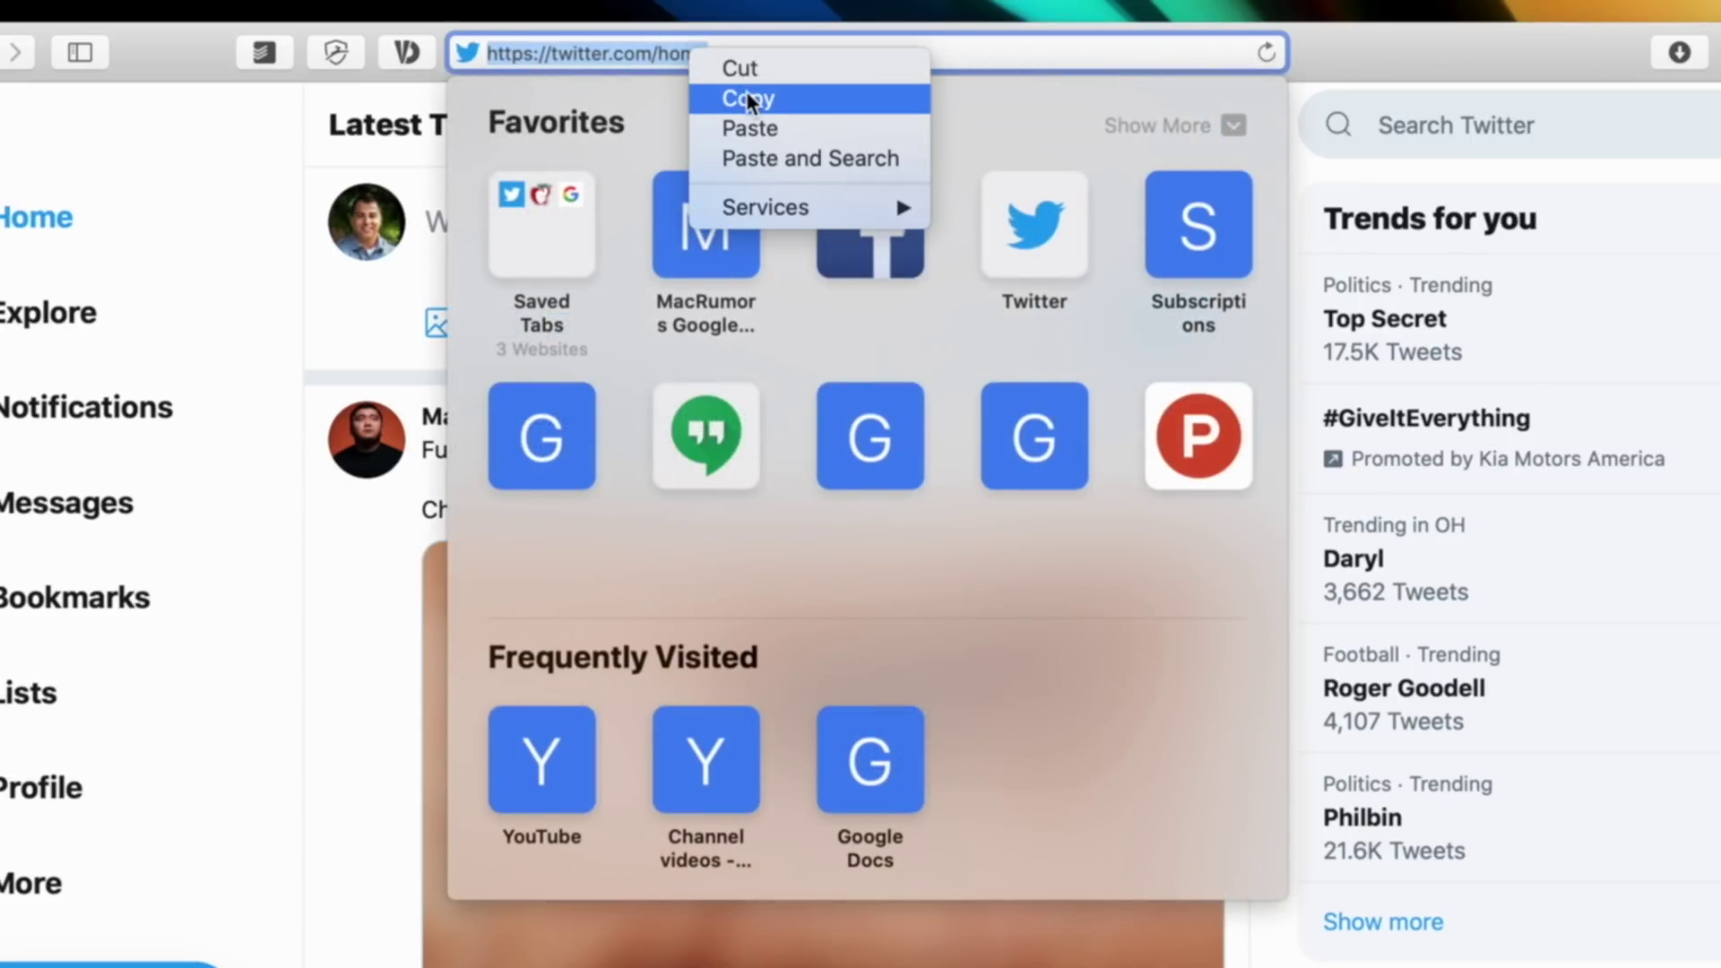
left_click(745, 98)
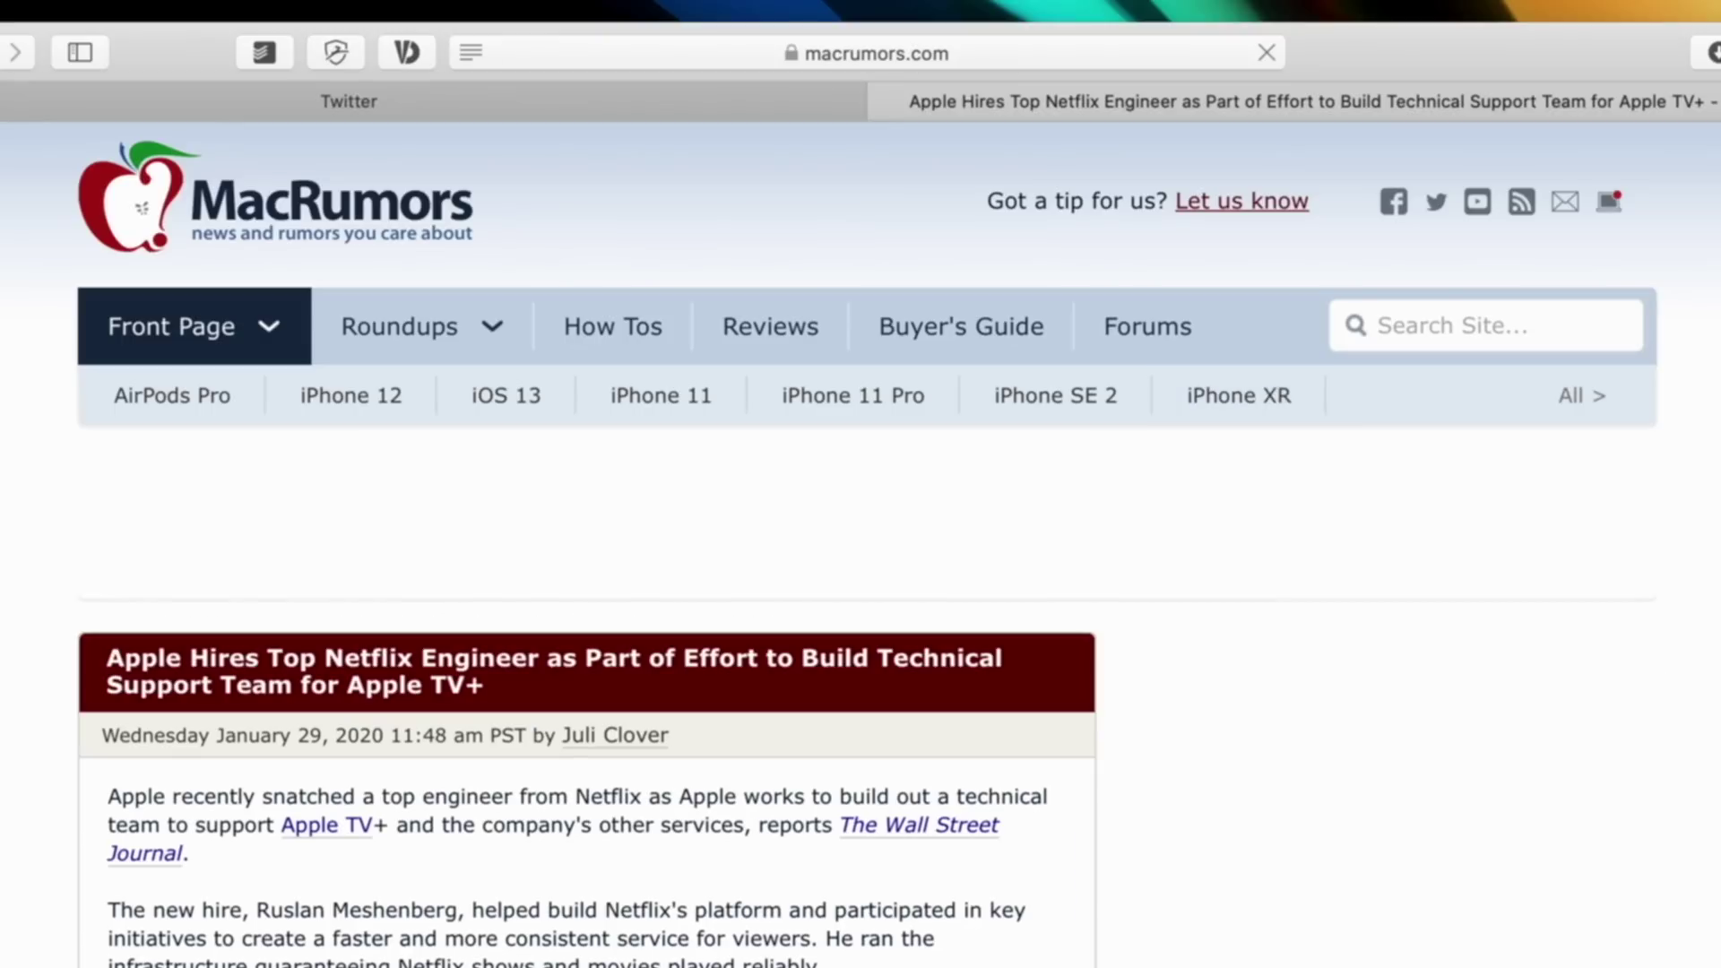
key("super+l")
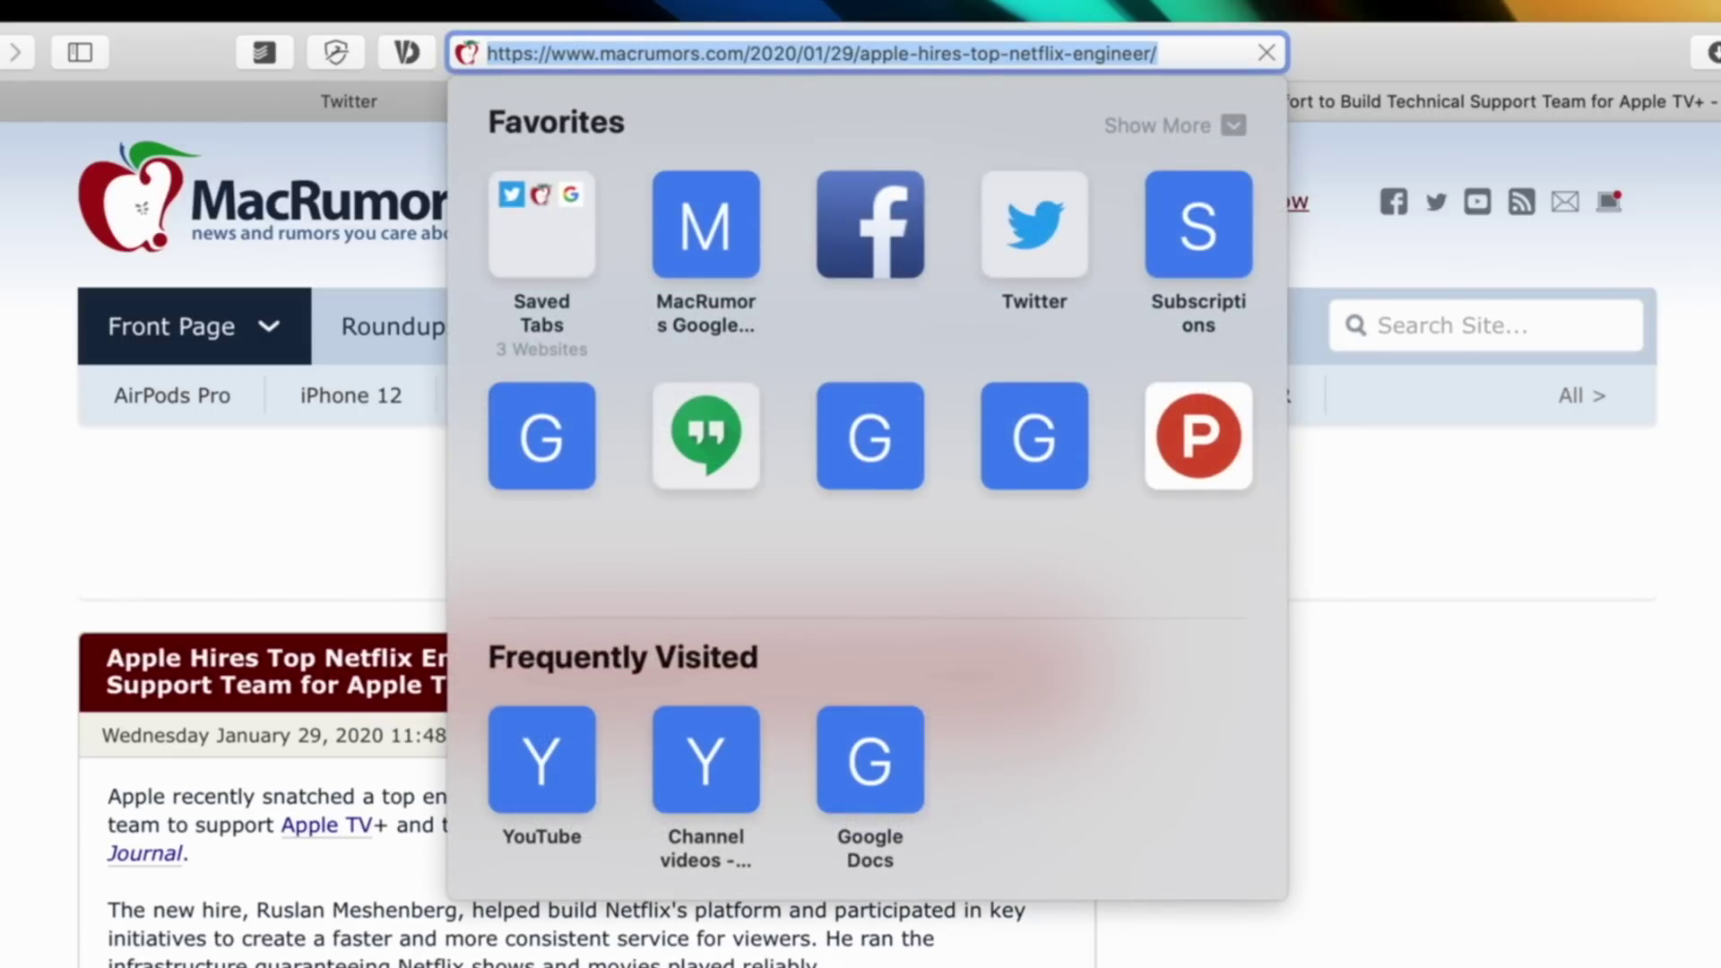